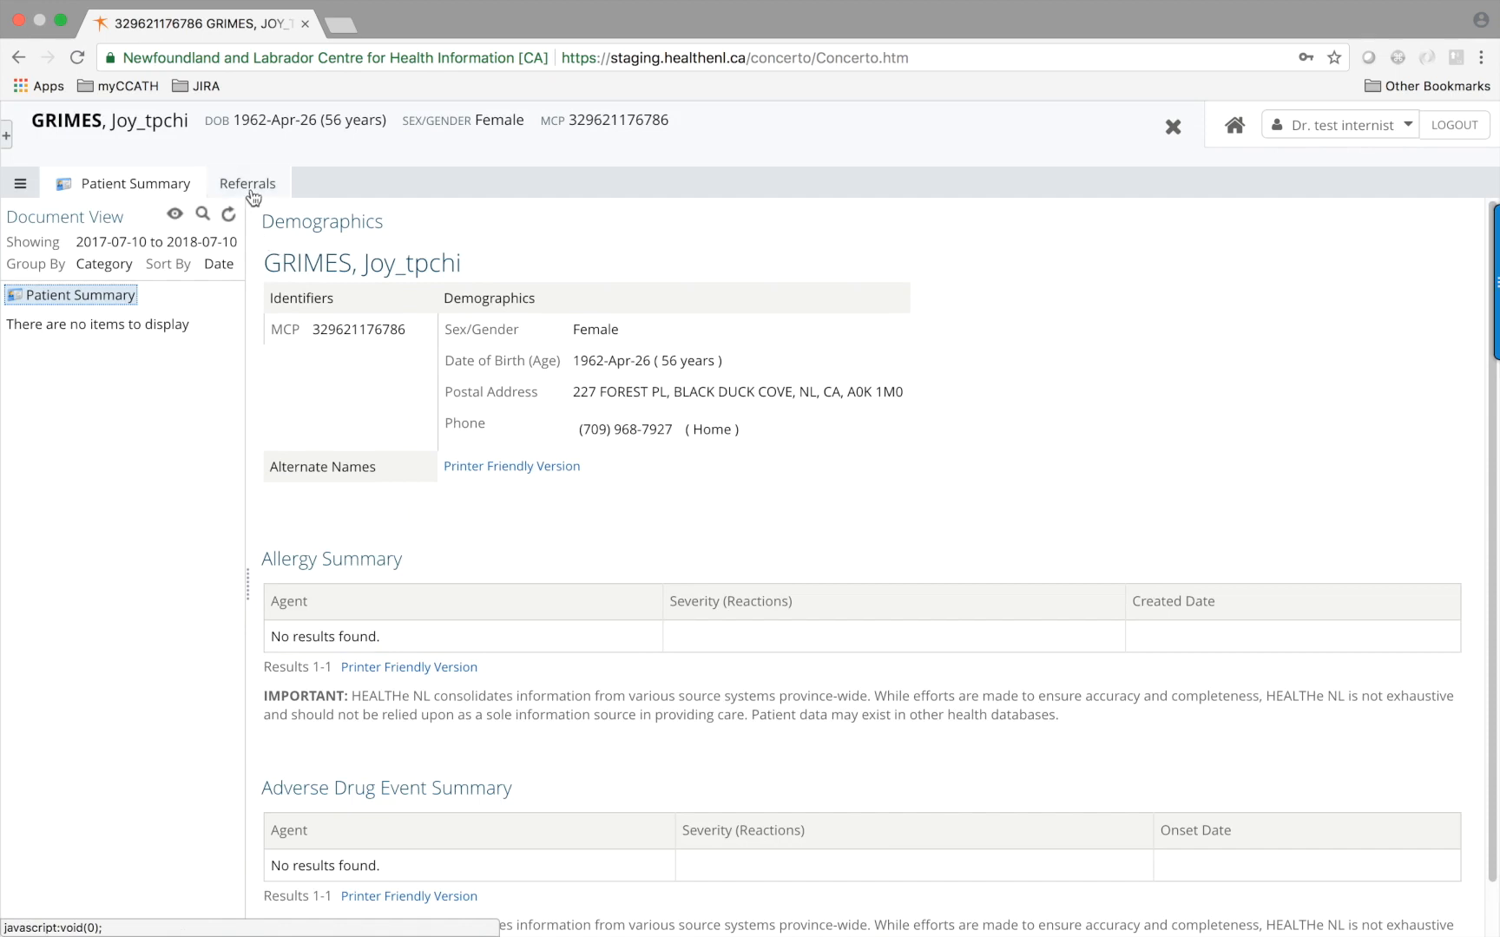
From the patient's HEALTHe NL Referrals, launch the Cardiac Cath. Lab referrals in myCCath
click(252, 187)
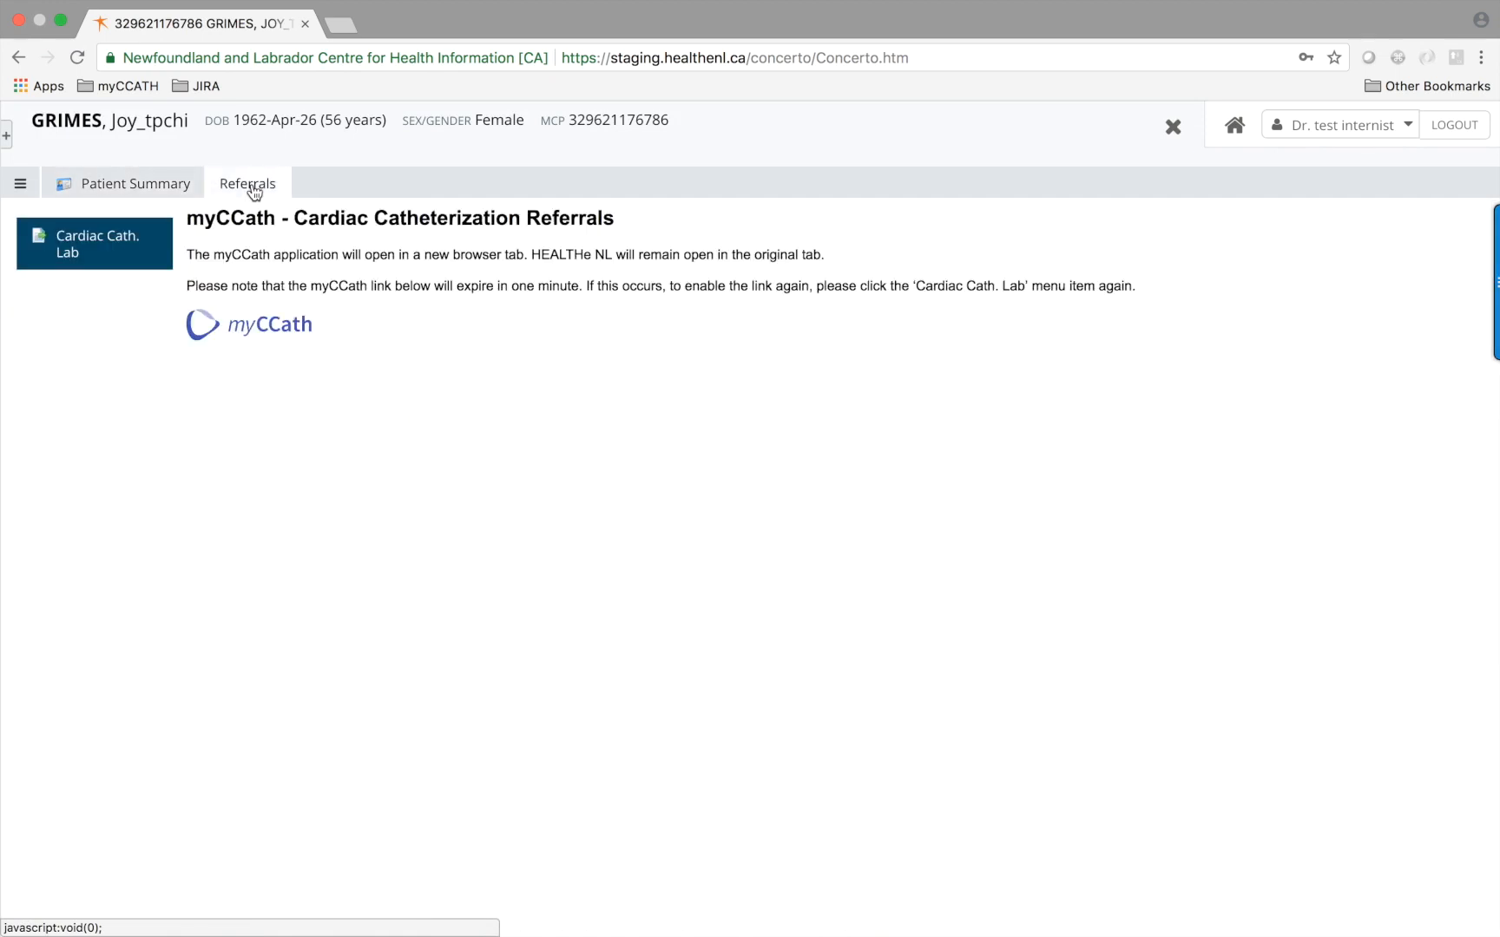
click(239, 328)
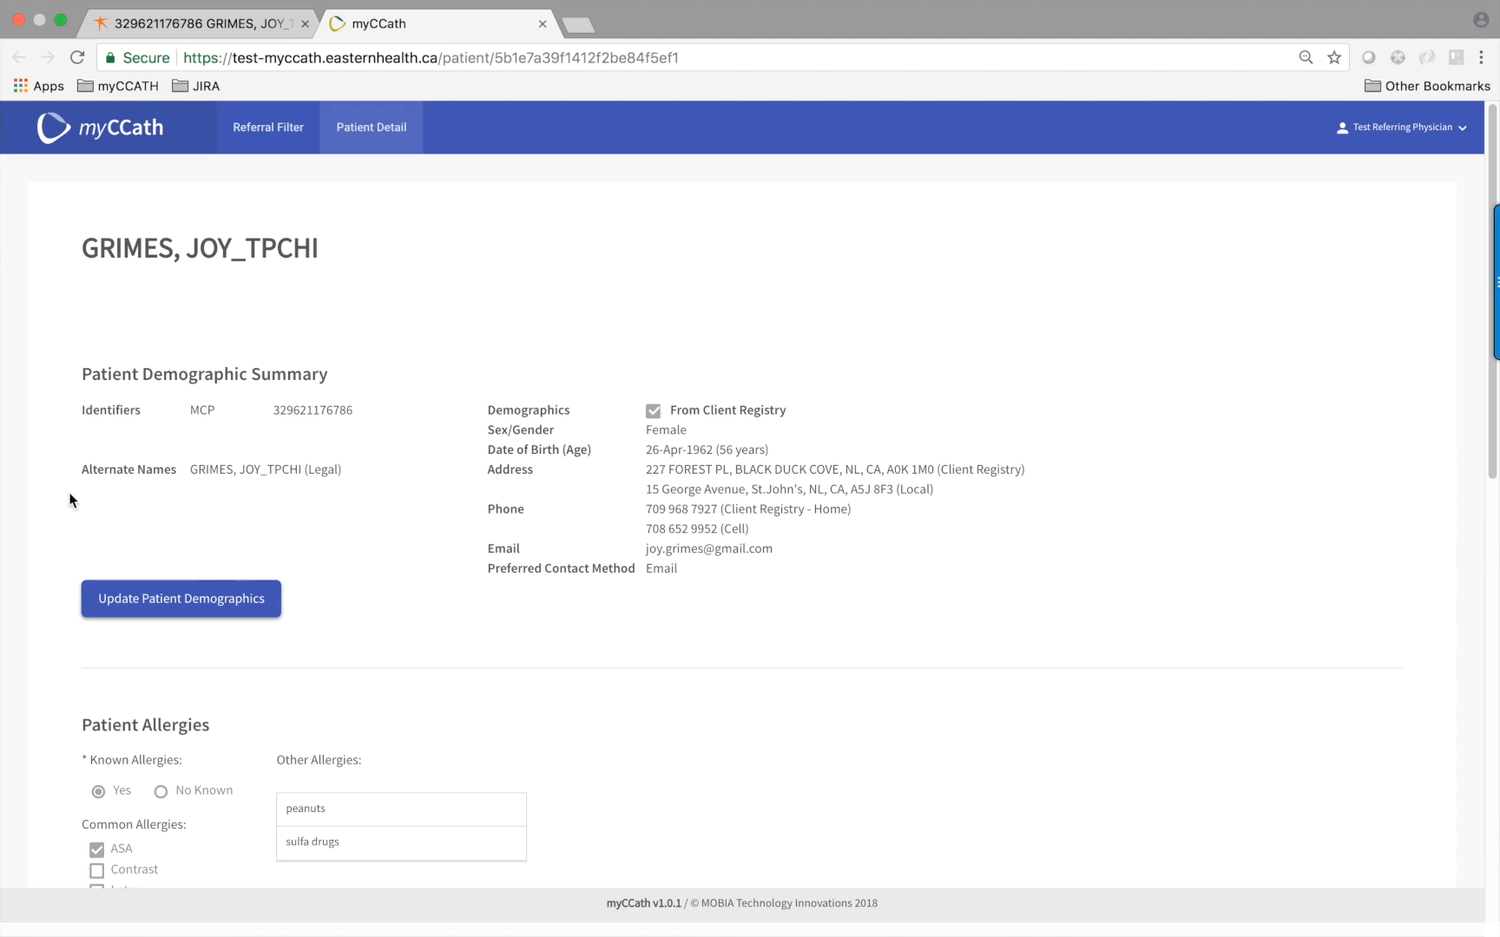
Scroll the Patient Detail page down to the Previous Cardiac Procedures and Patient Referrals tables
scroll(70, 492, down, 3)
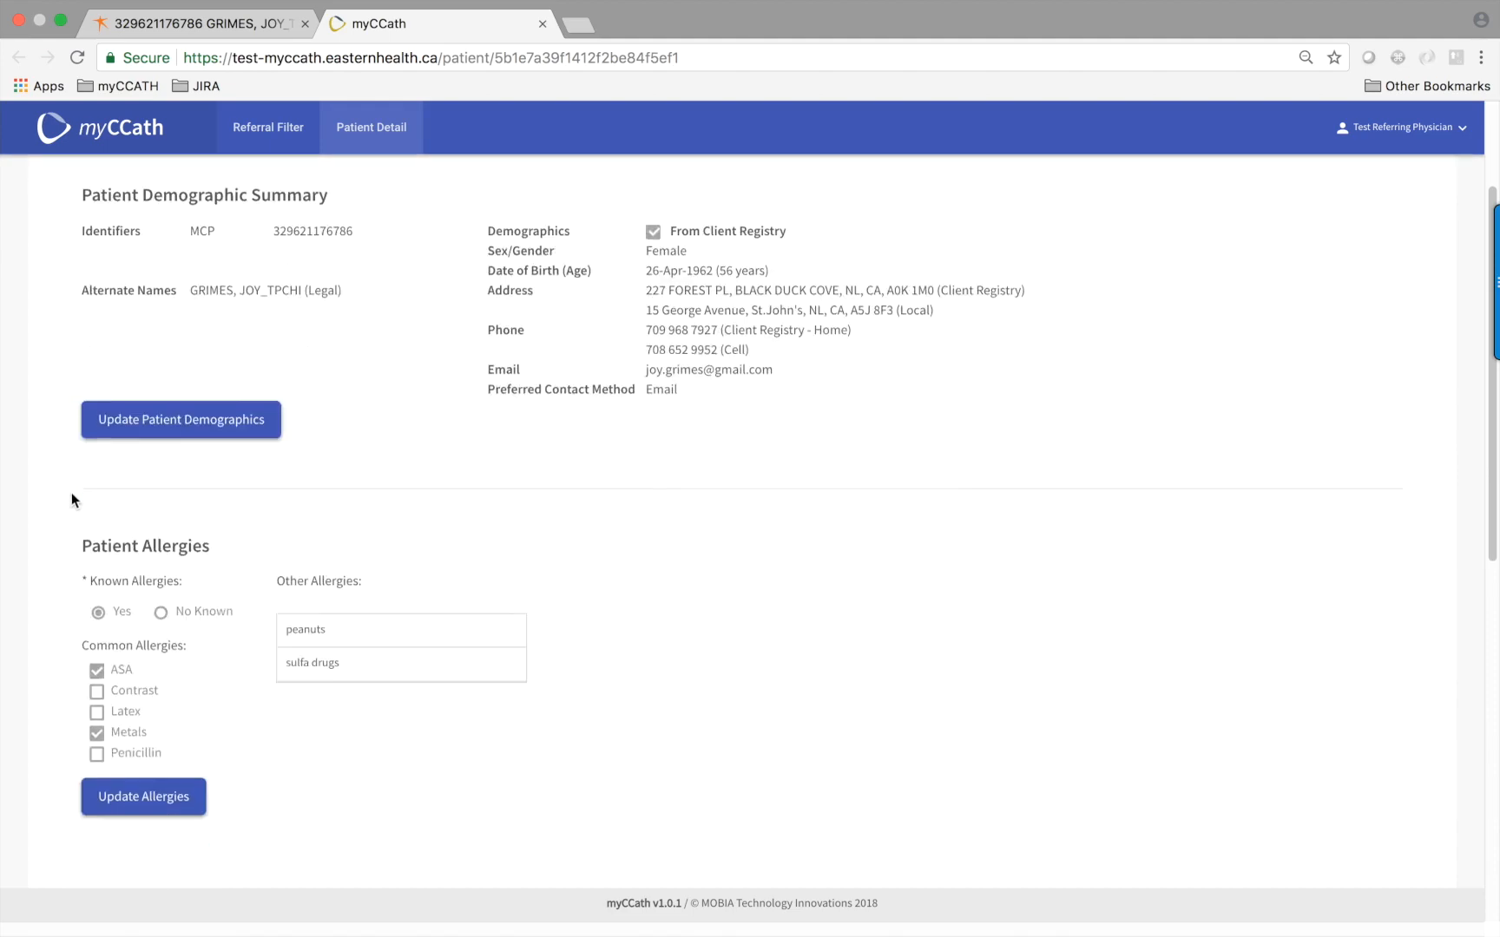
scroll(71, 492, down, 10)
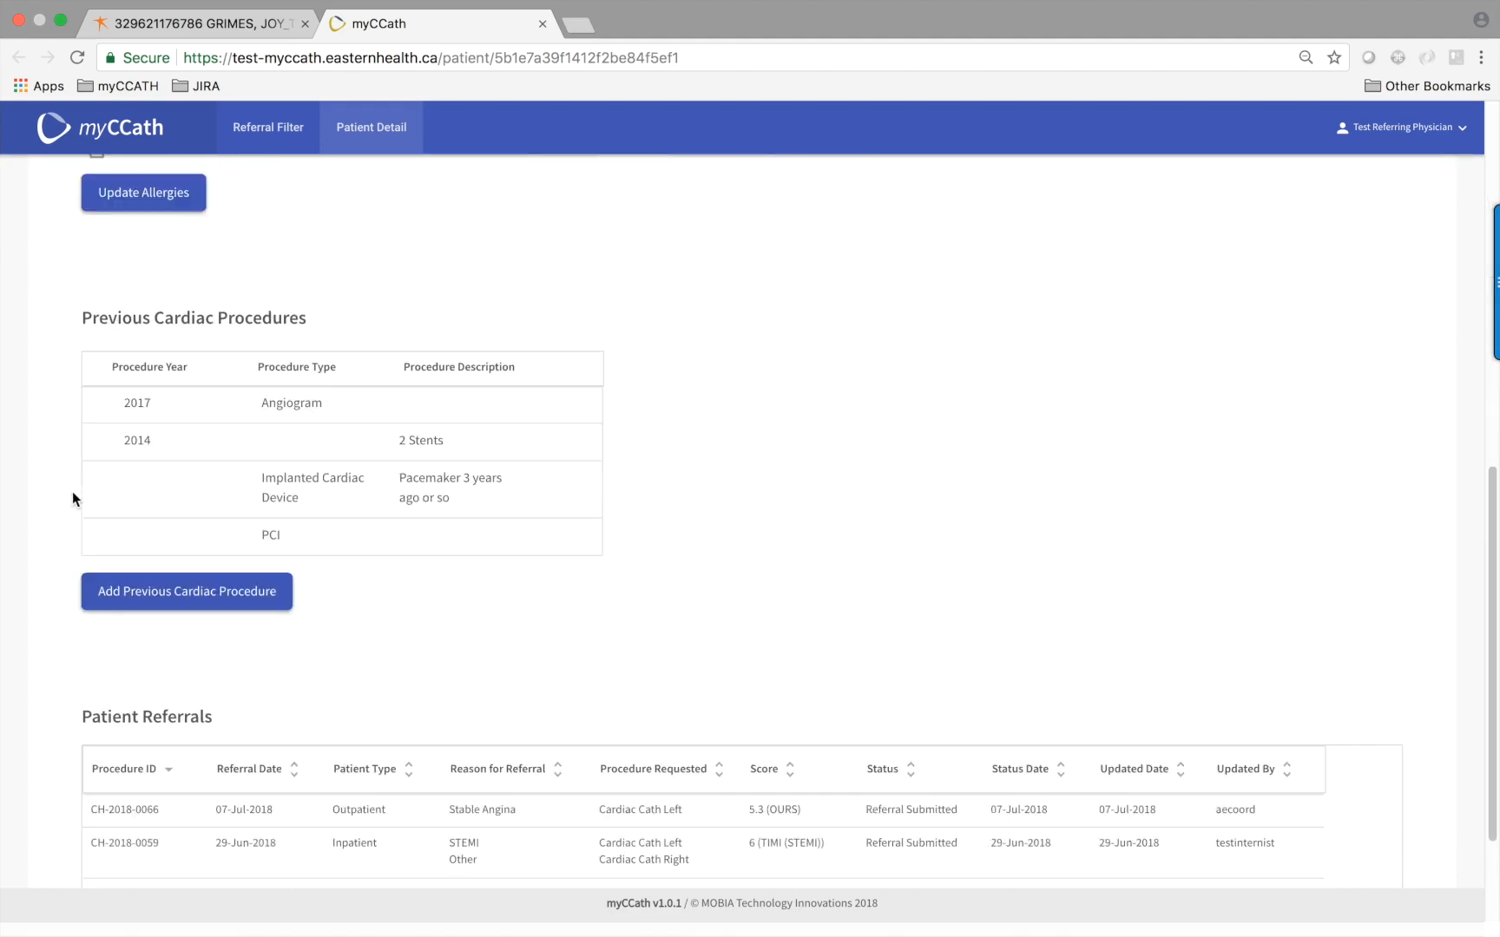
scroll(72, 491, down, 2)
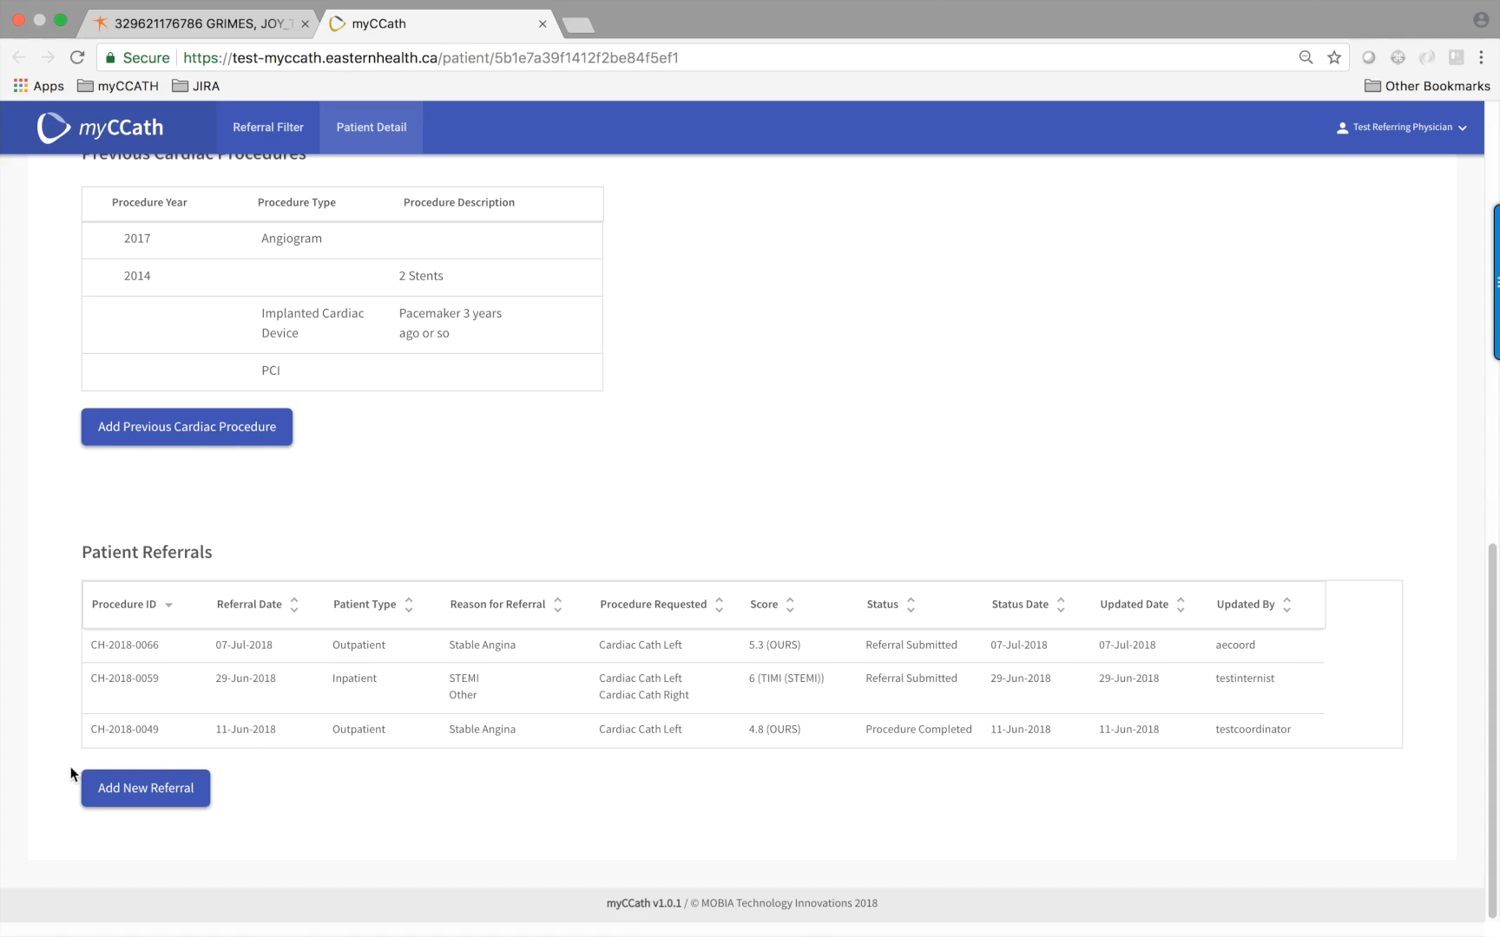
Add a new referral and scroll the pre-filled form down to Height and Weight
click(148, 791)
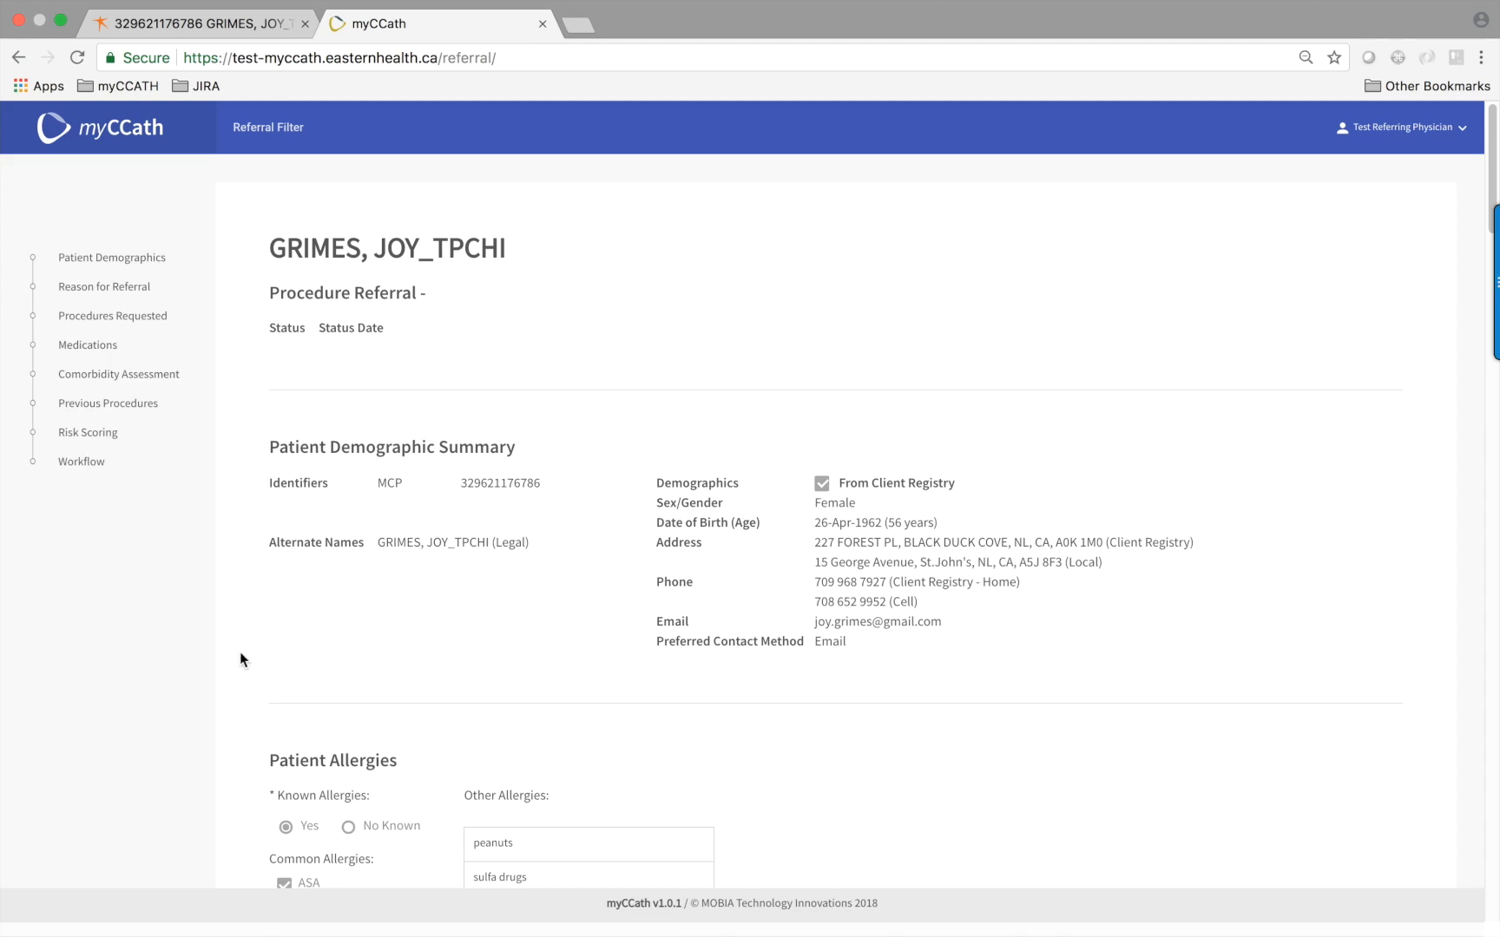
scroll(240, 653, down, 1)
scroll(240, 654, down, 2)
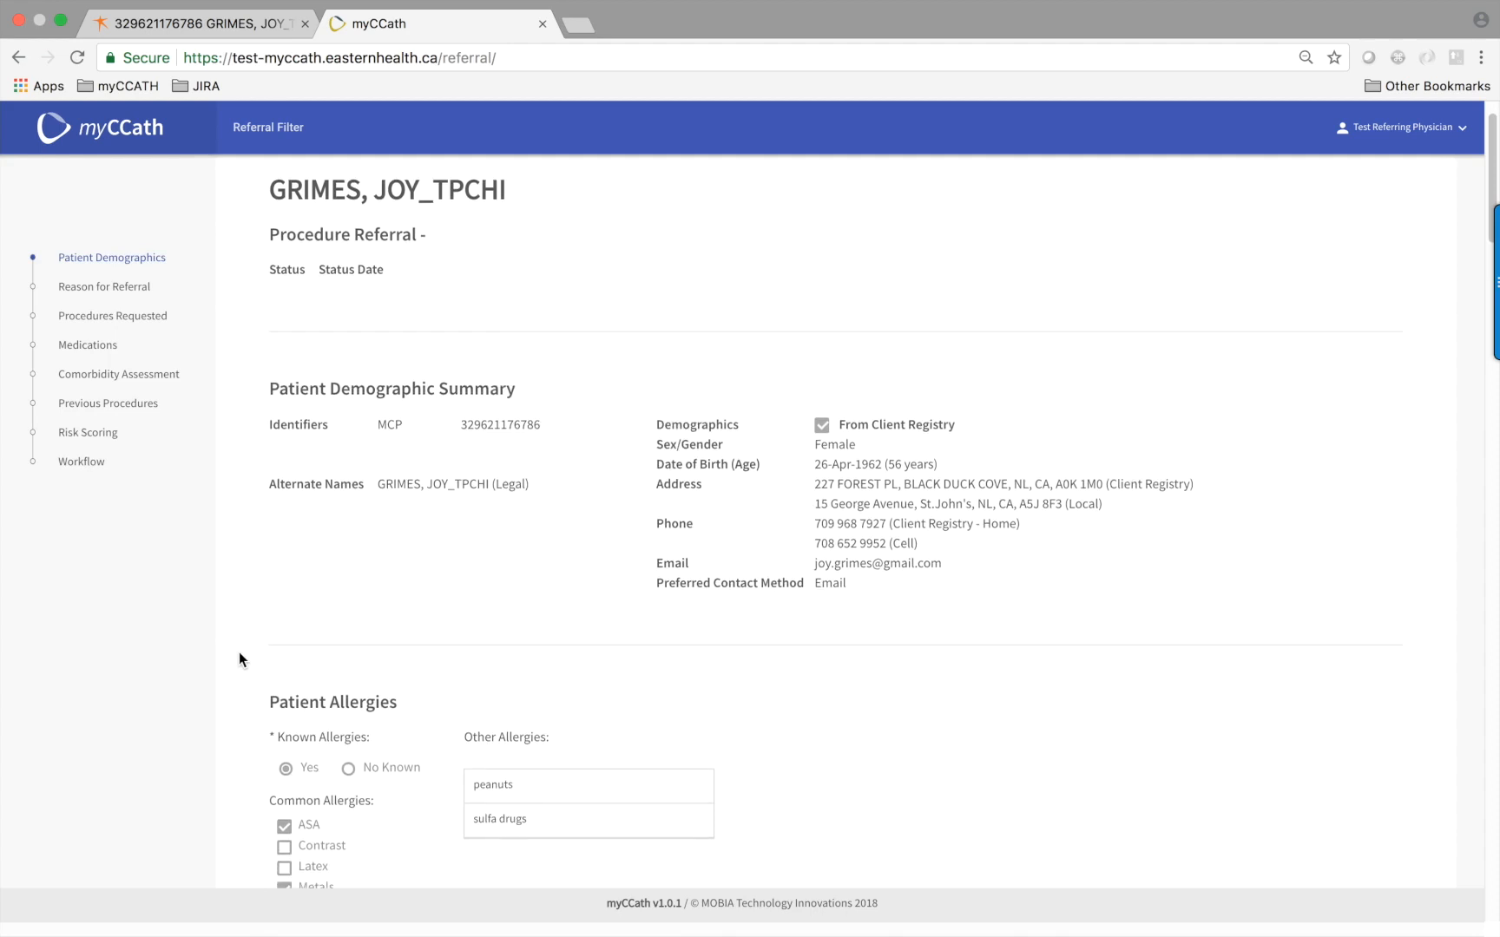
scroll(240, 653, down, 5)
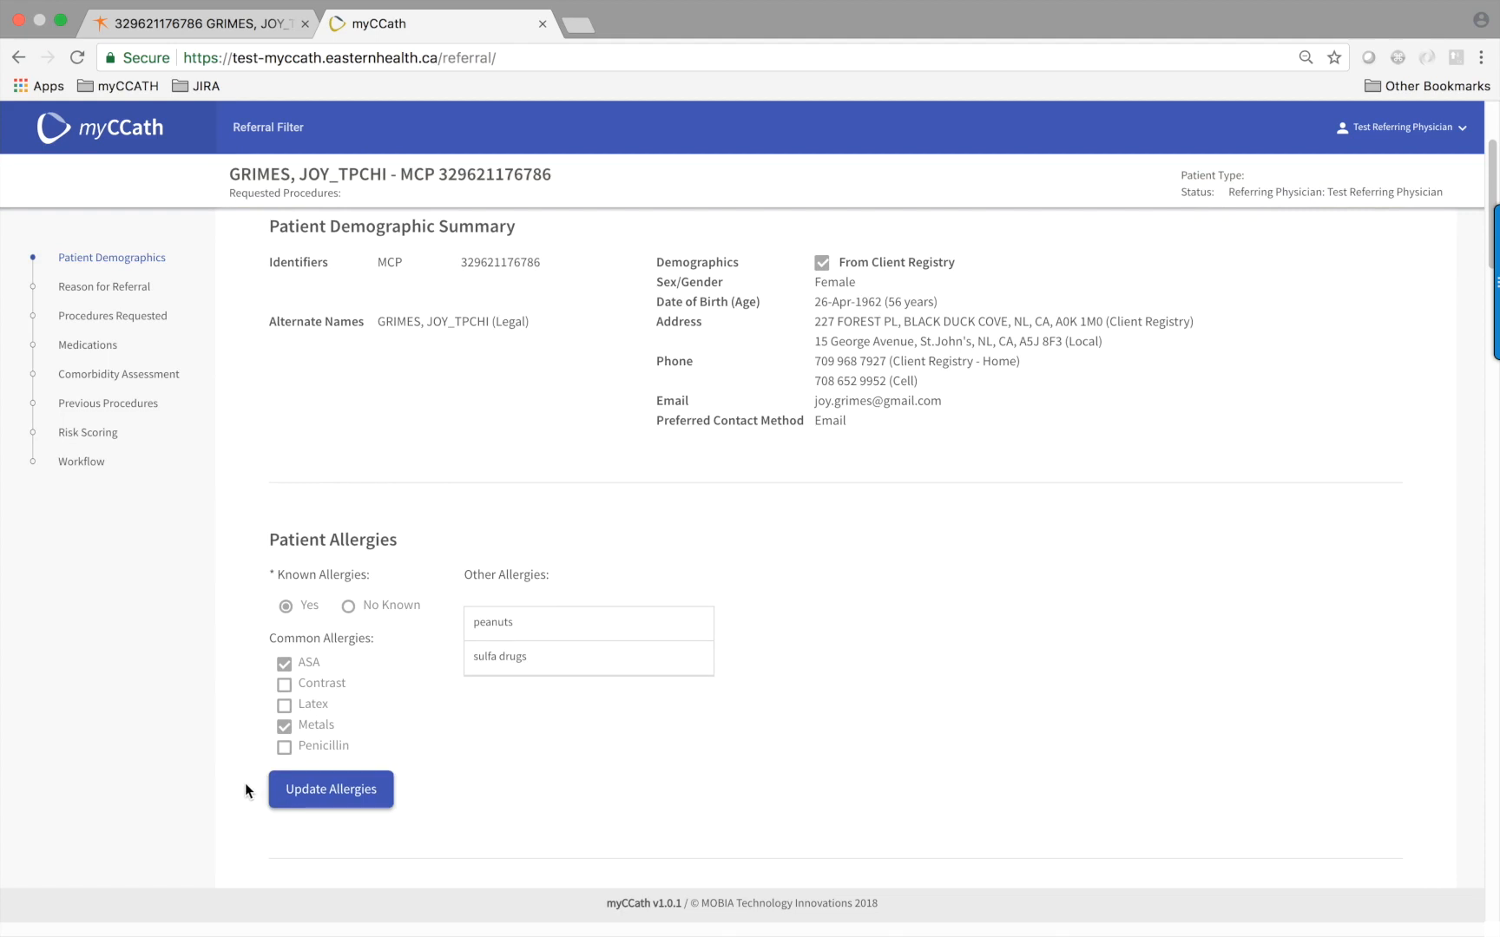
scroll(245, 779, down, 2)
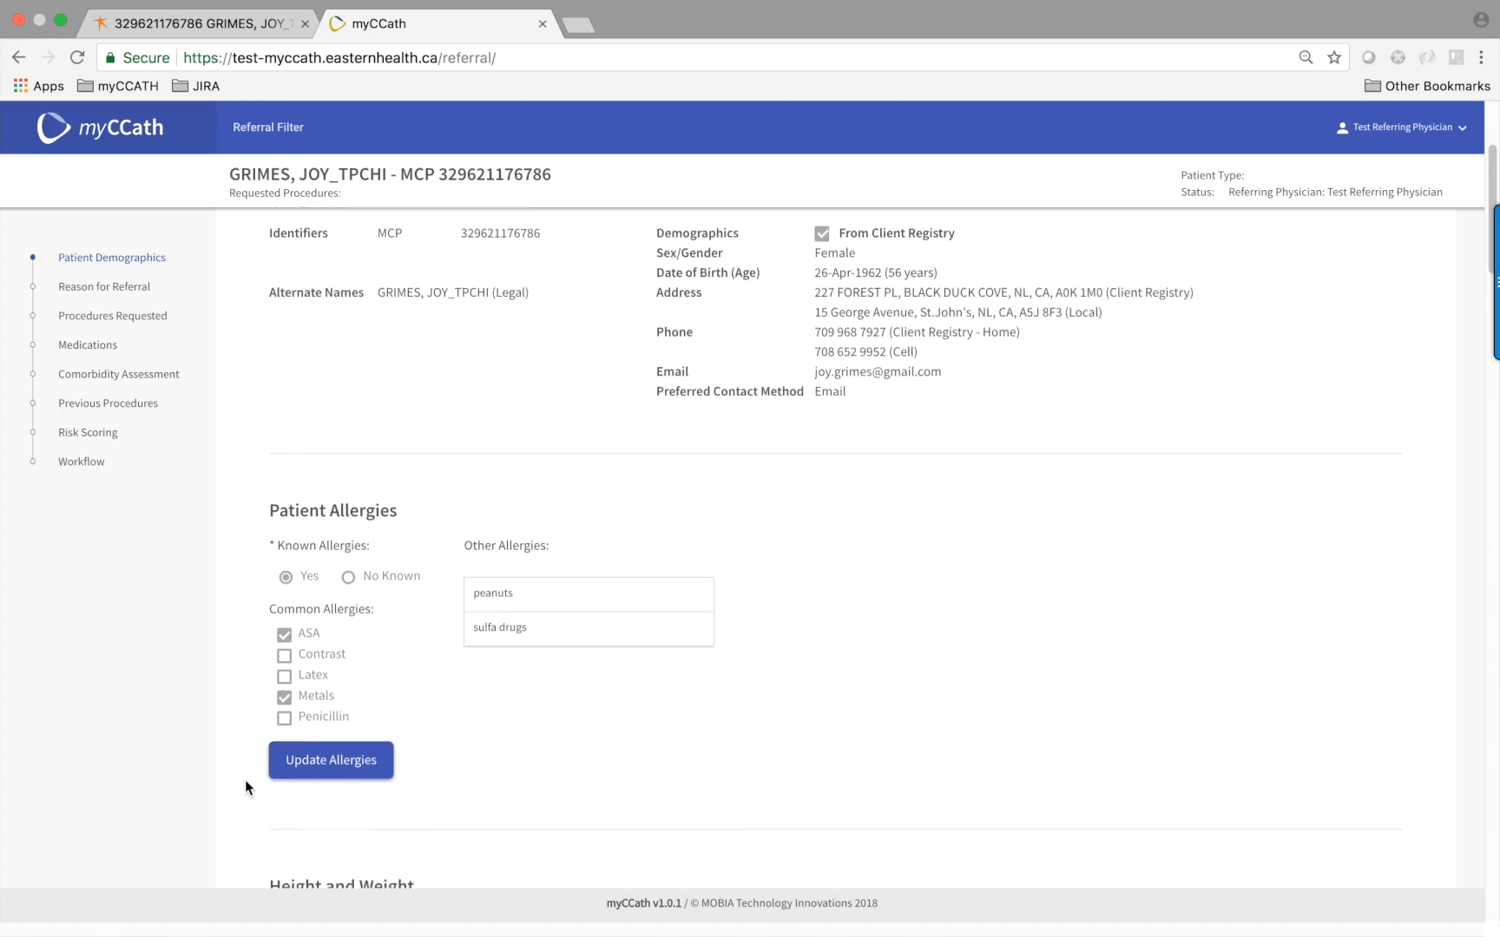
scroll(244, 779, down, 3)
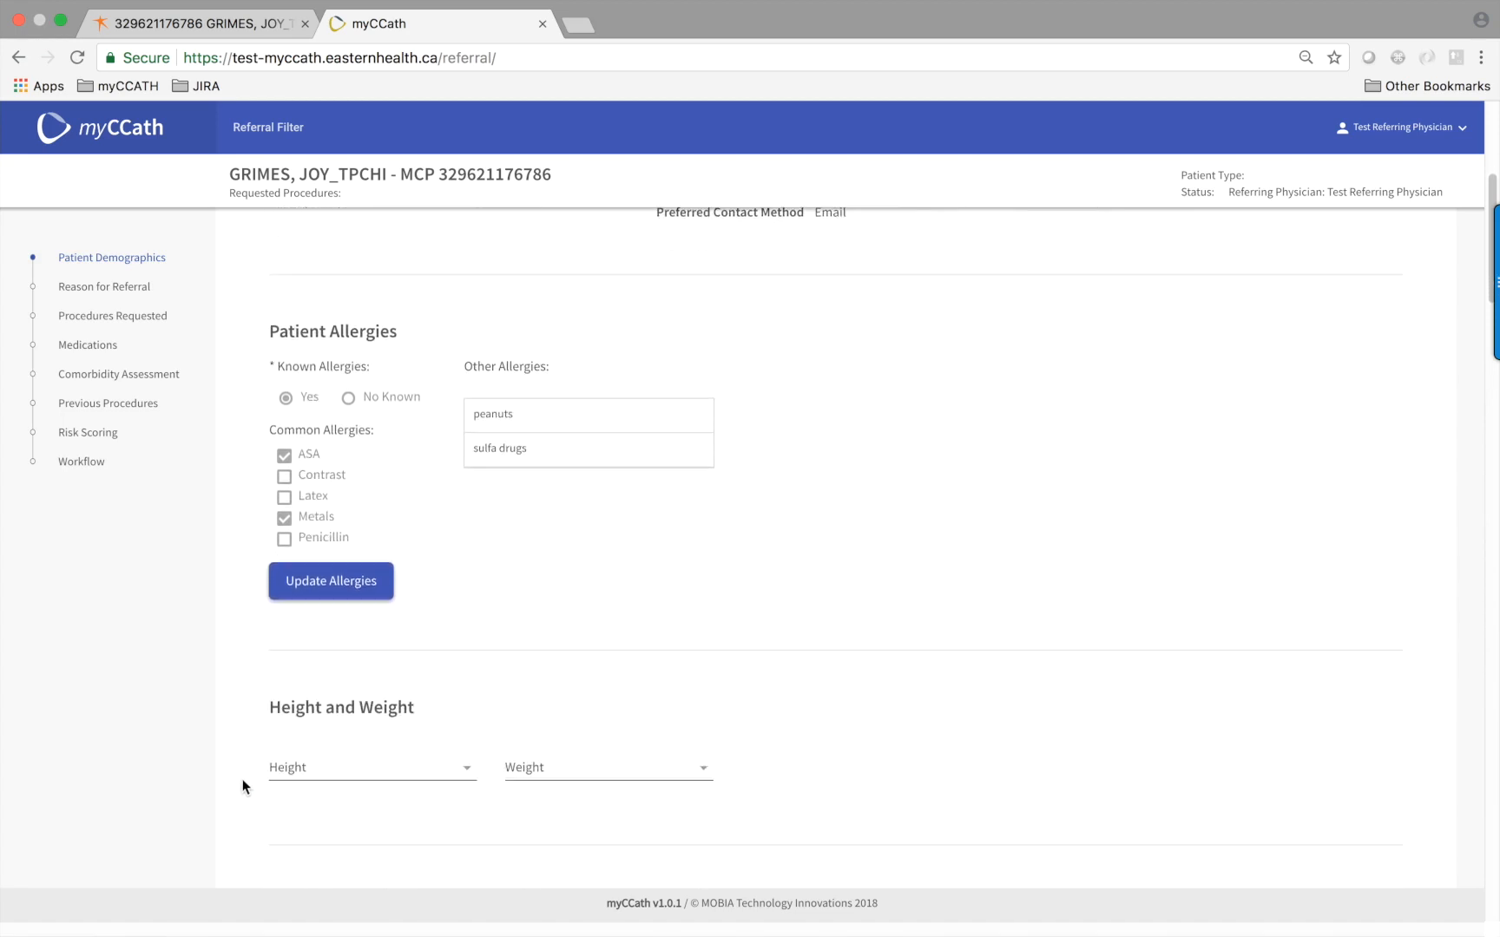
scroll(241, 786, down, 2)
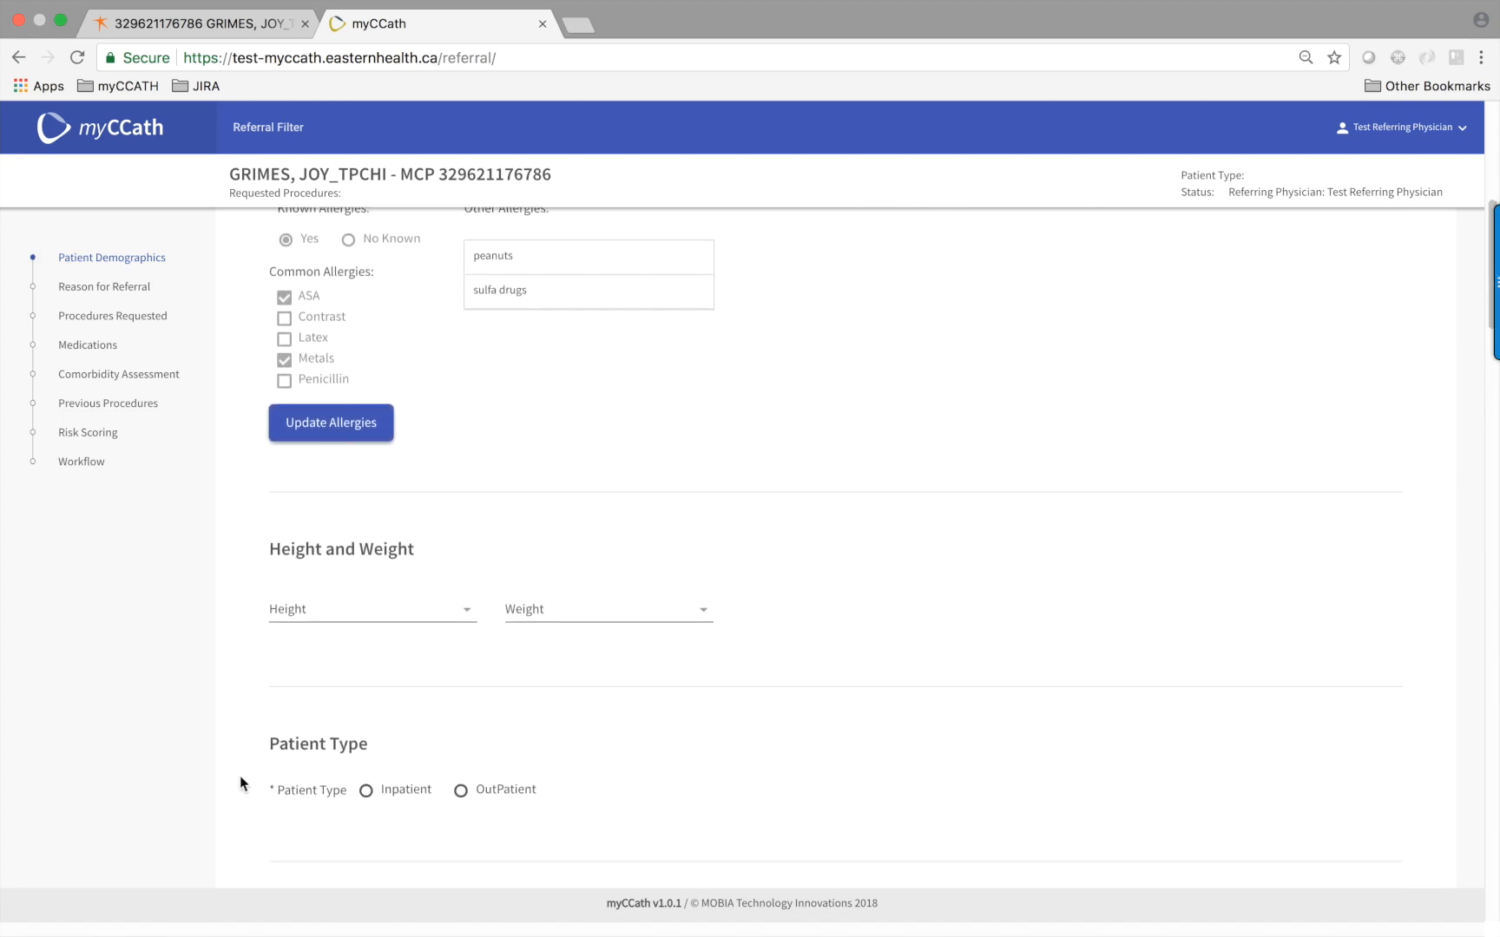
Set the weight to 275kg / 606lb and the height to 213cm / 7ft
click(468, 612)
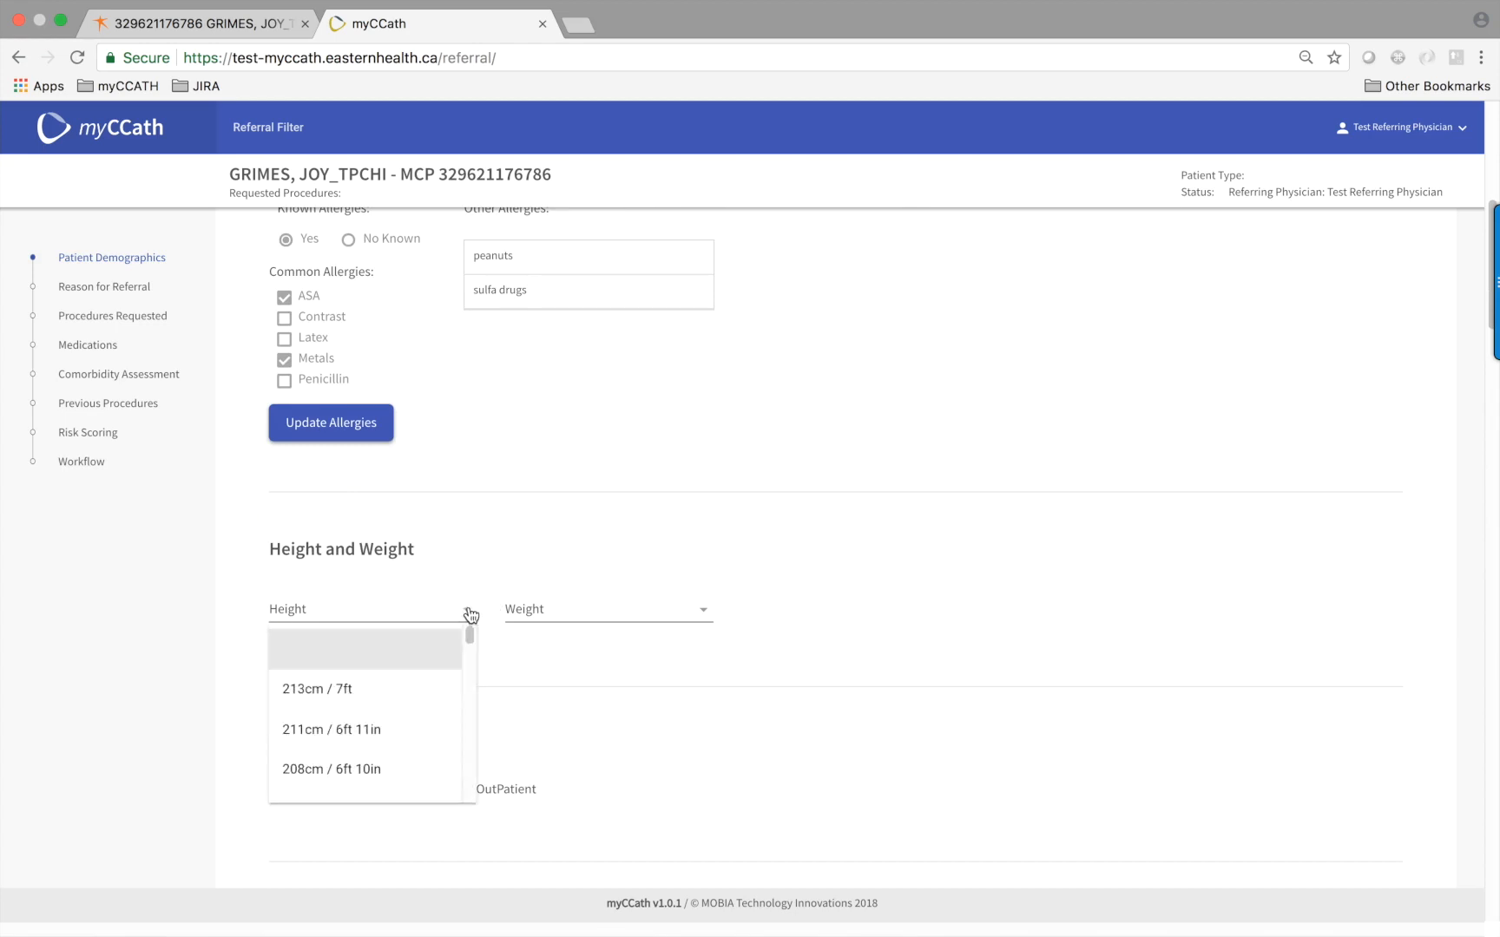
click(623, 623)
click(562, 689)
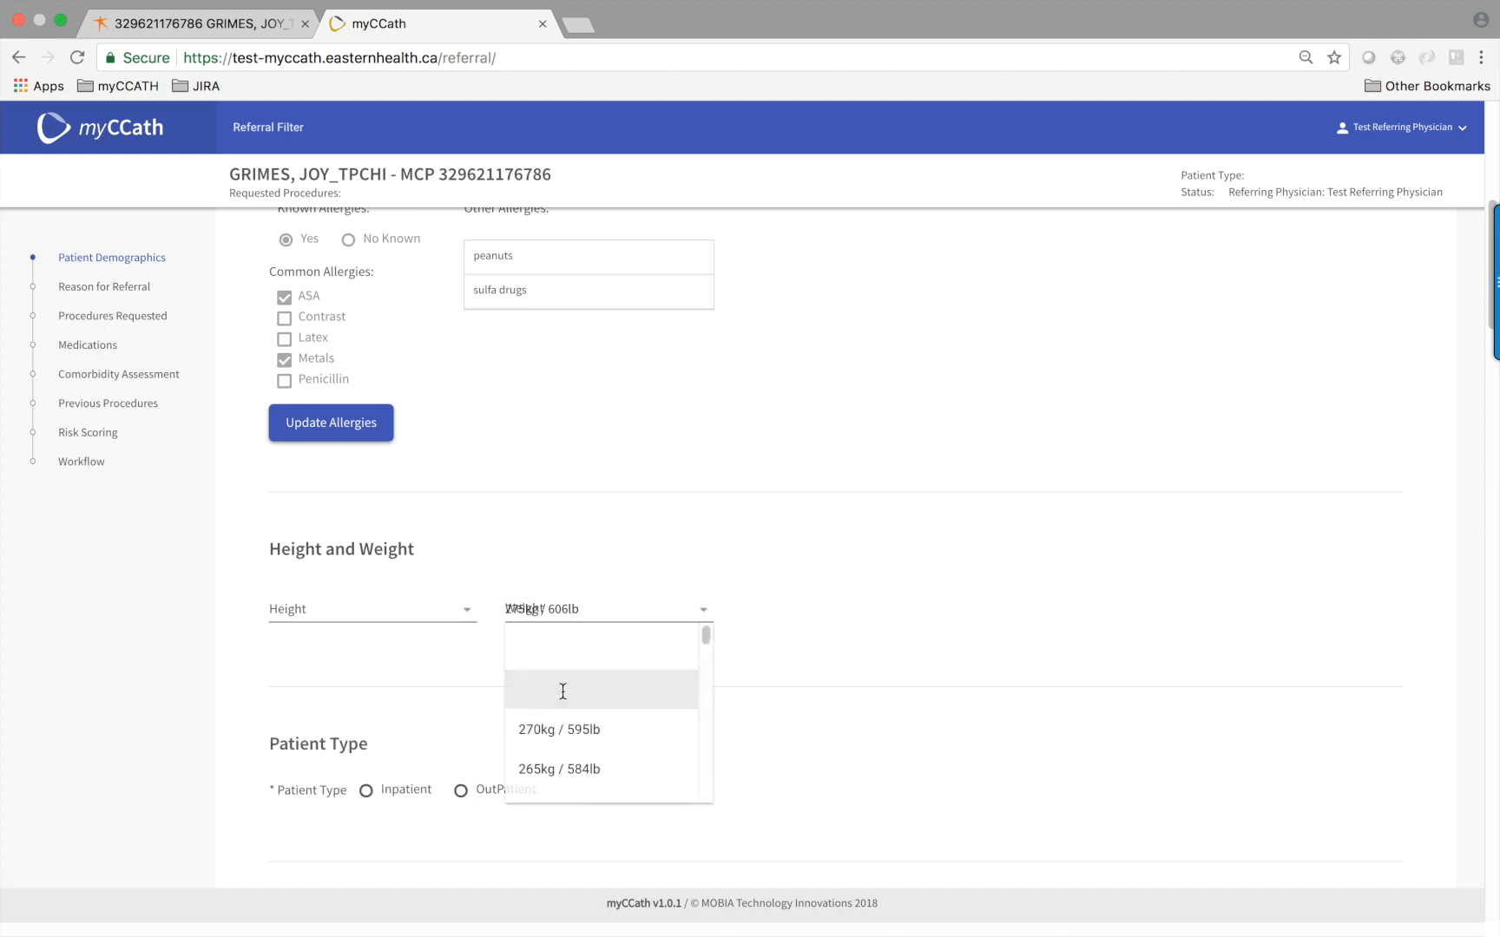
click(469, 611)
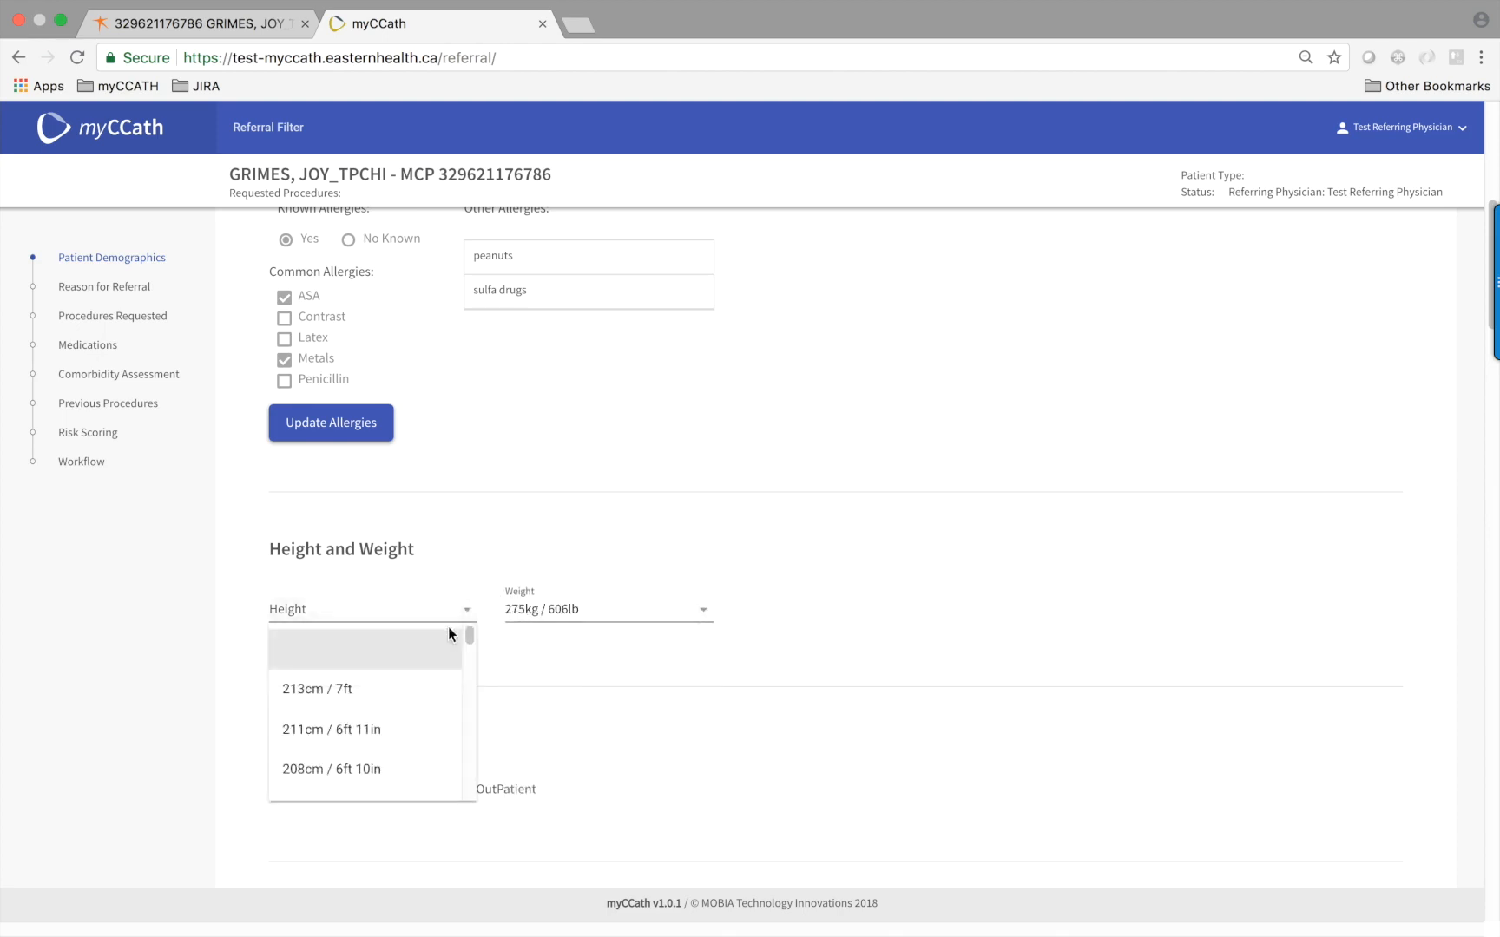
click(320, 691)
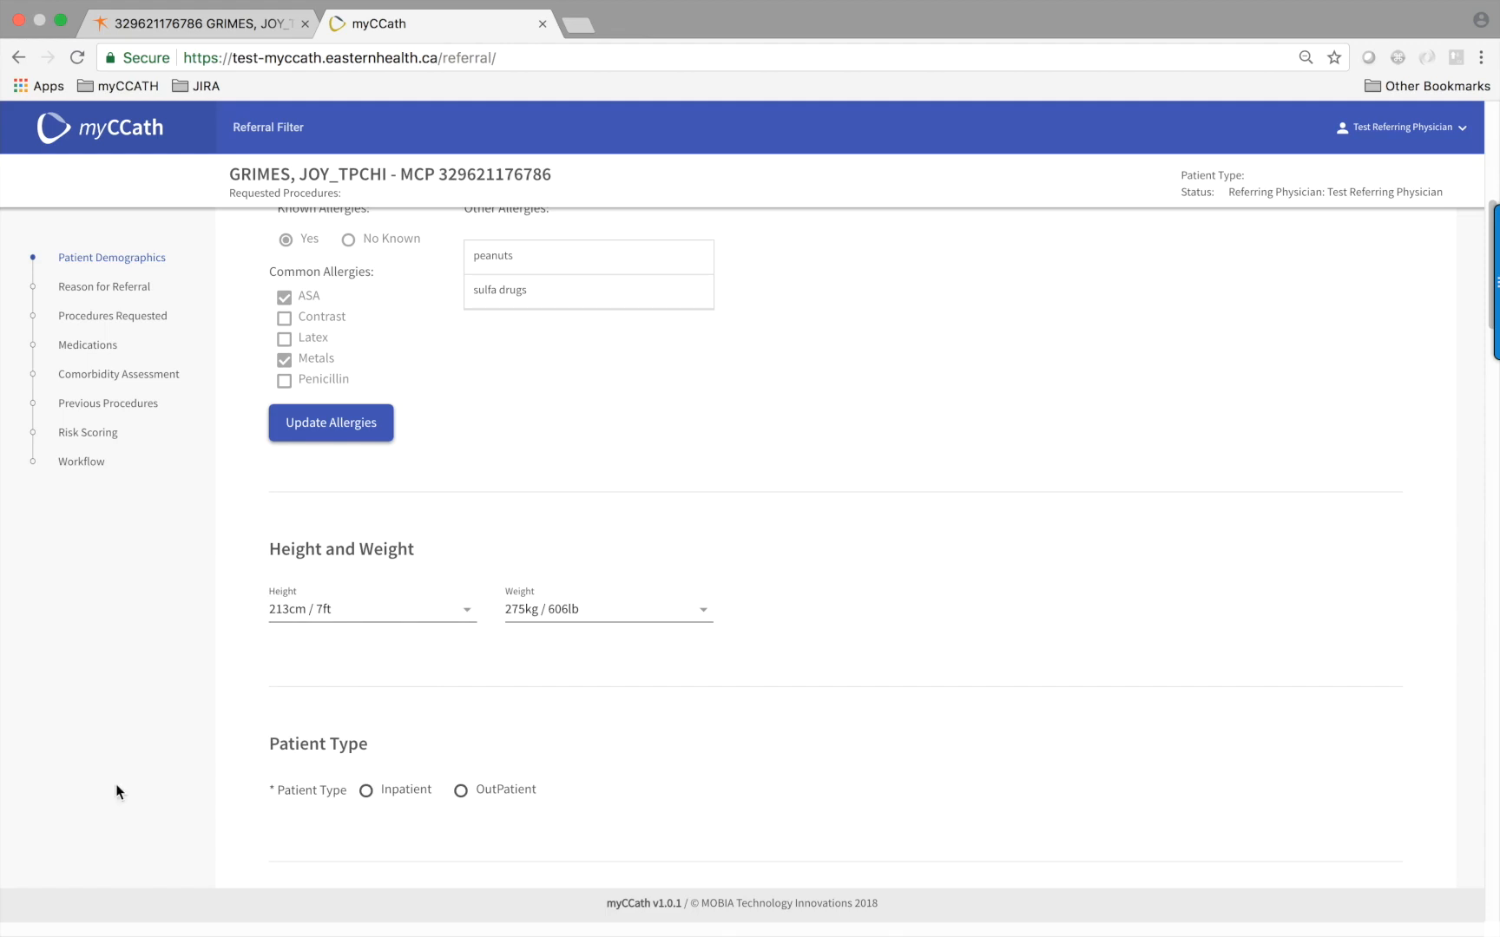
Set the patient type to Inpatient
scroll(117, 781, down, 3)
scroll(116, 779, down, 4)
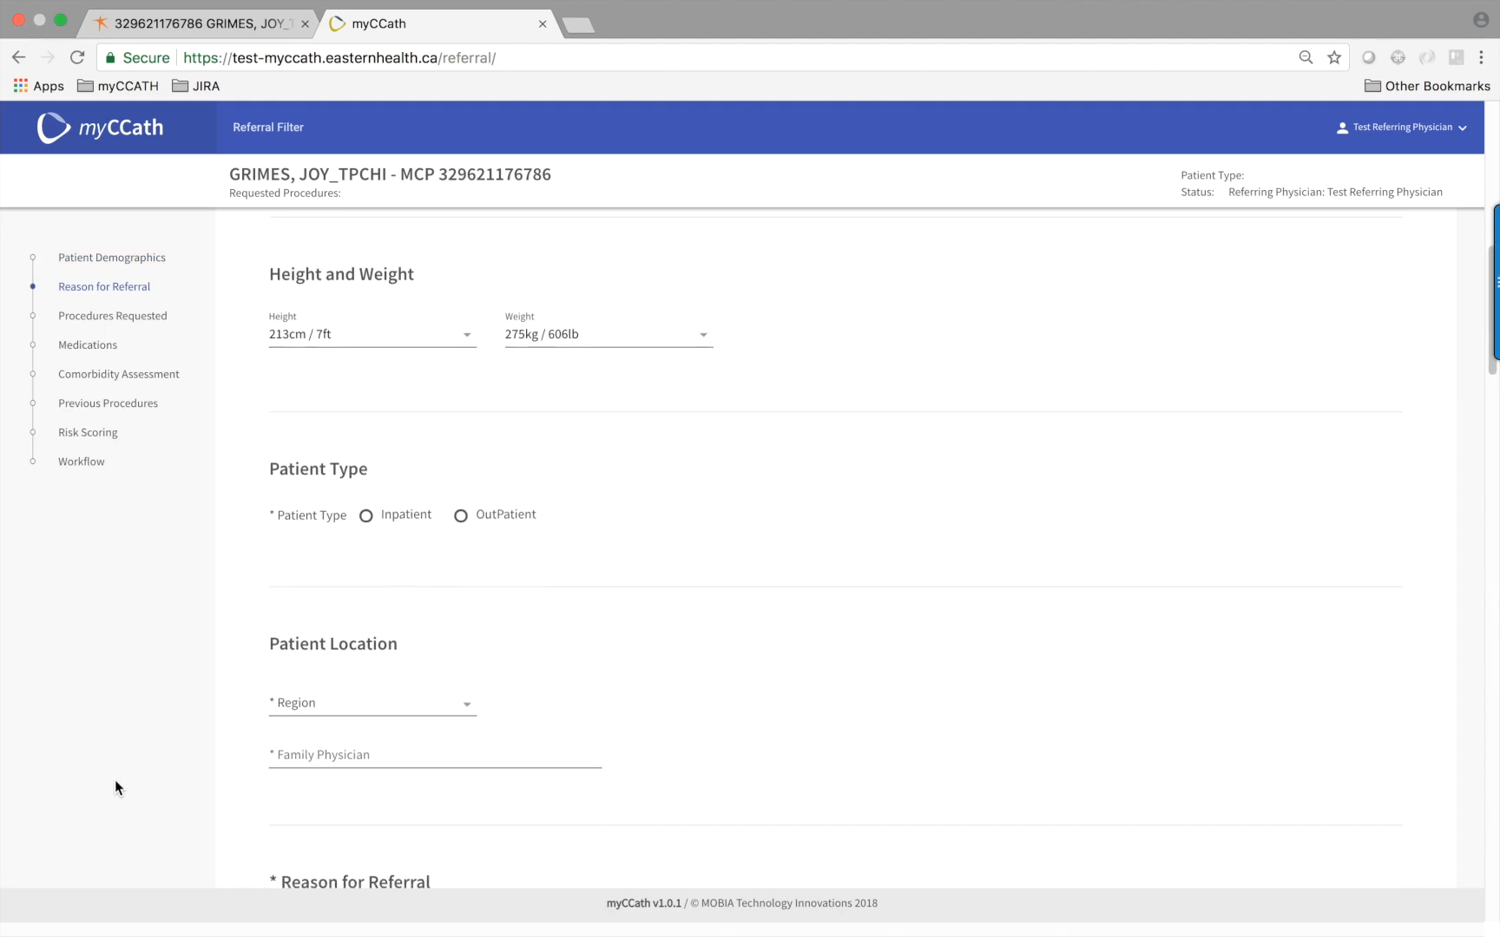
scroll(115, 787, down, 1)
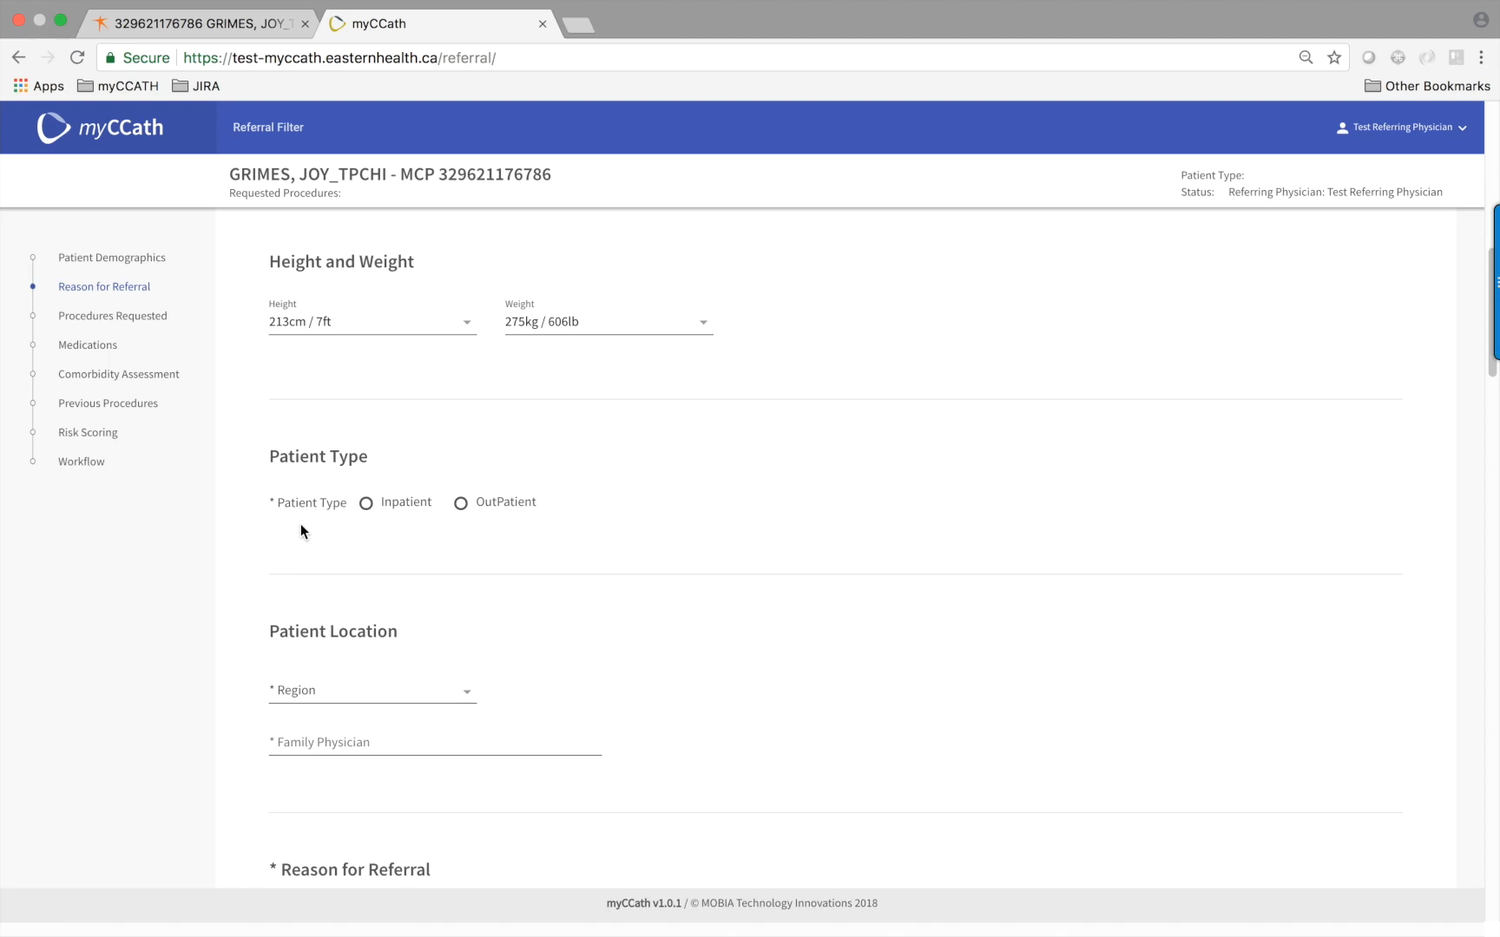
click(366, 505)
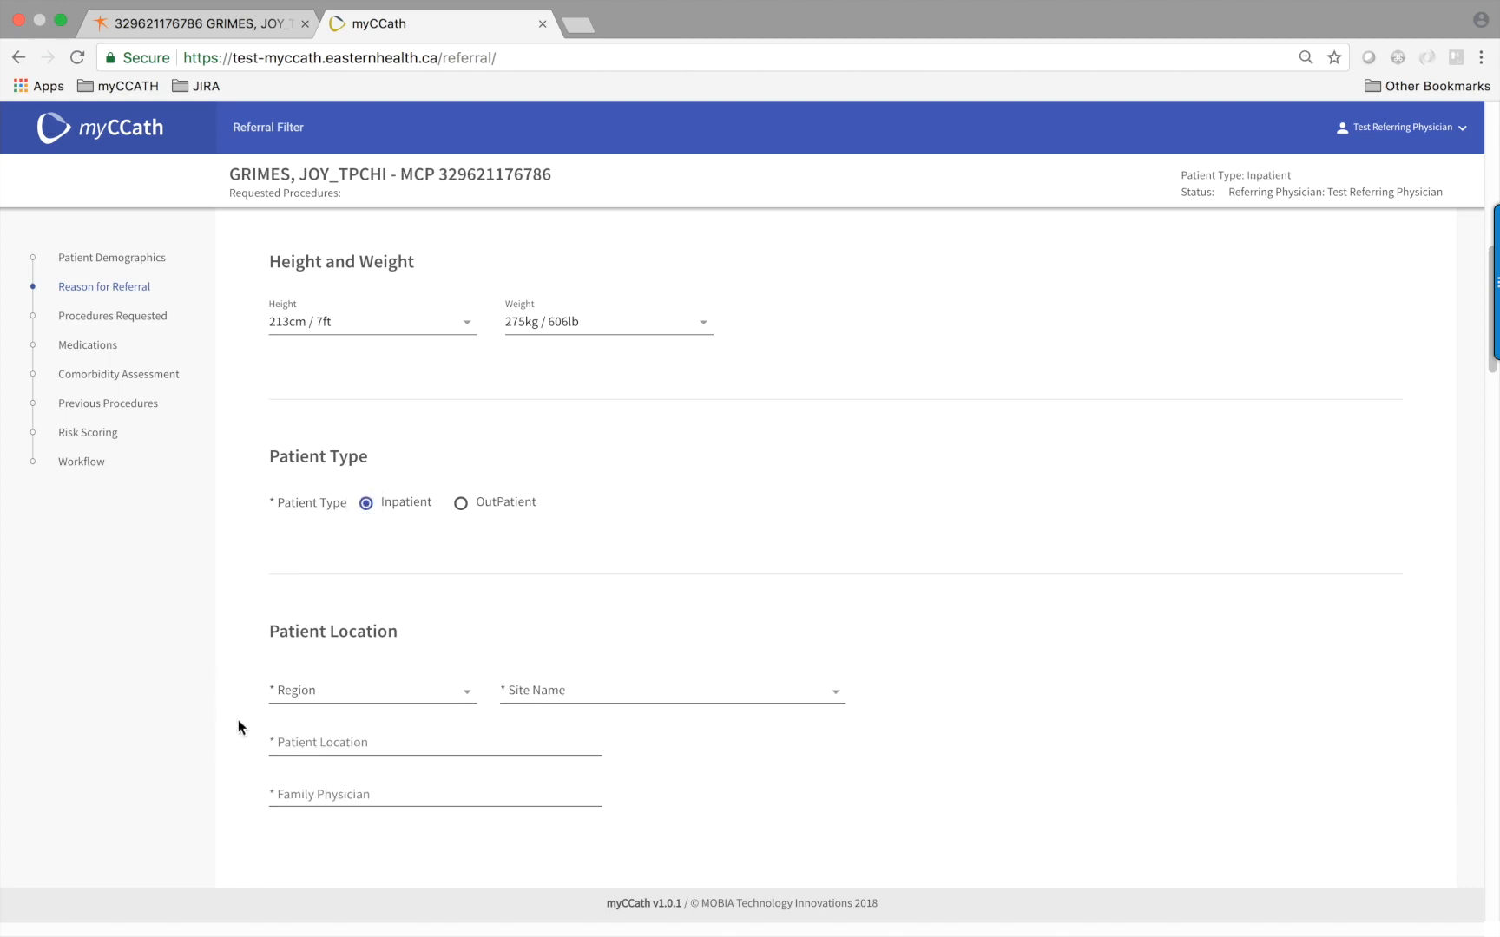
click(461, 505)
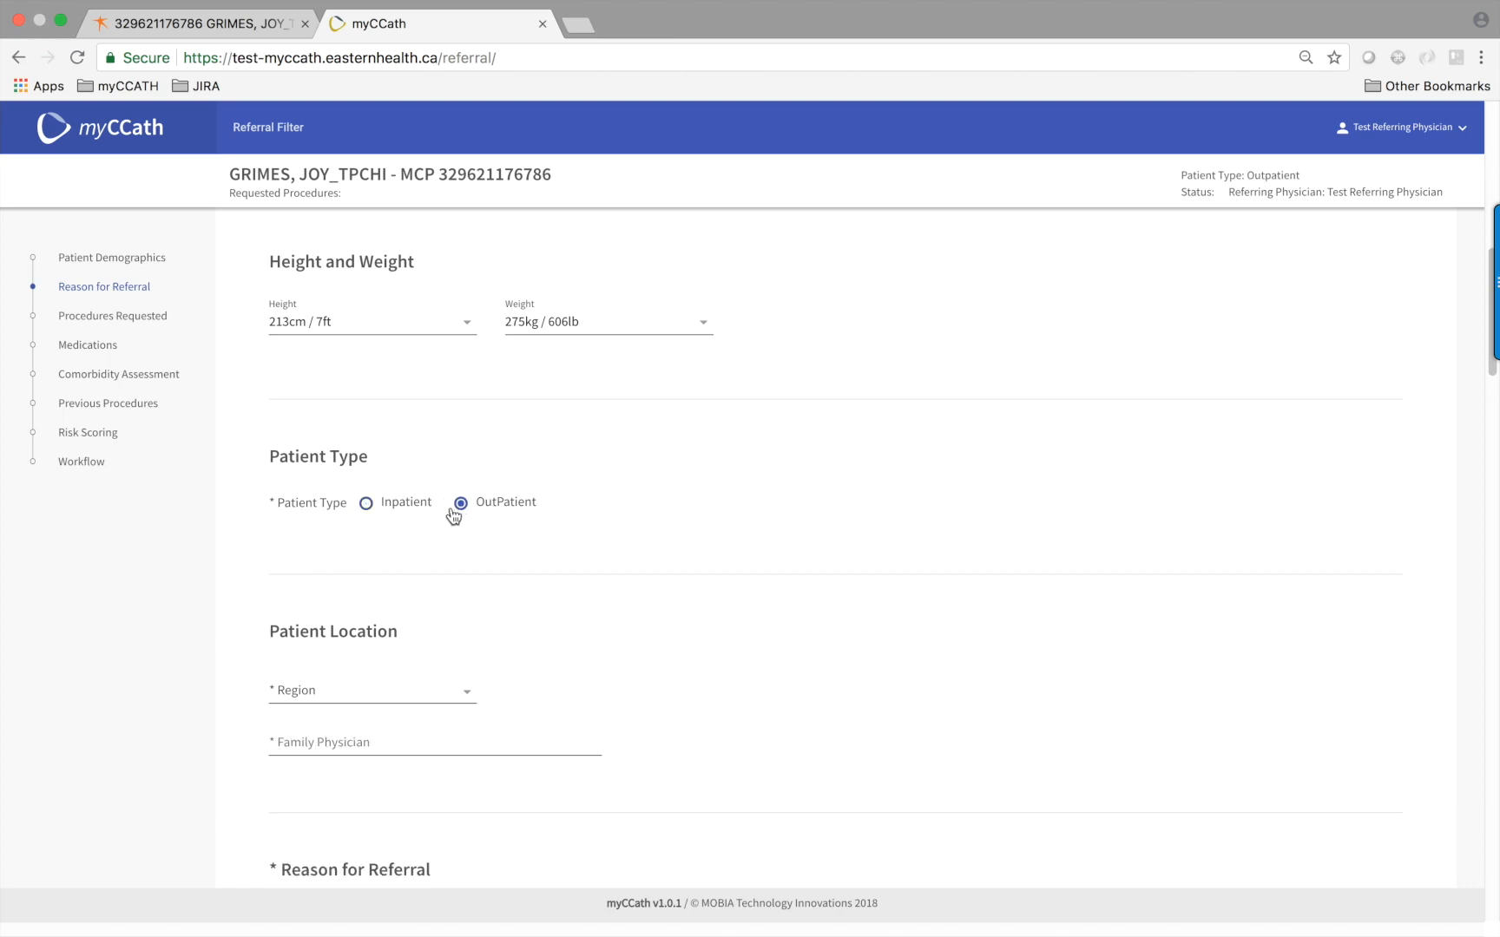
click(366, 507)
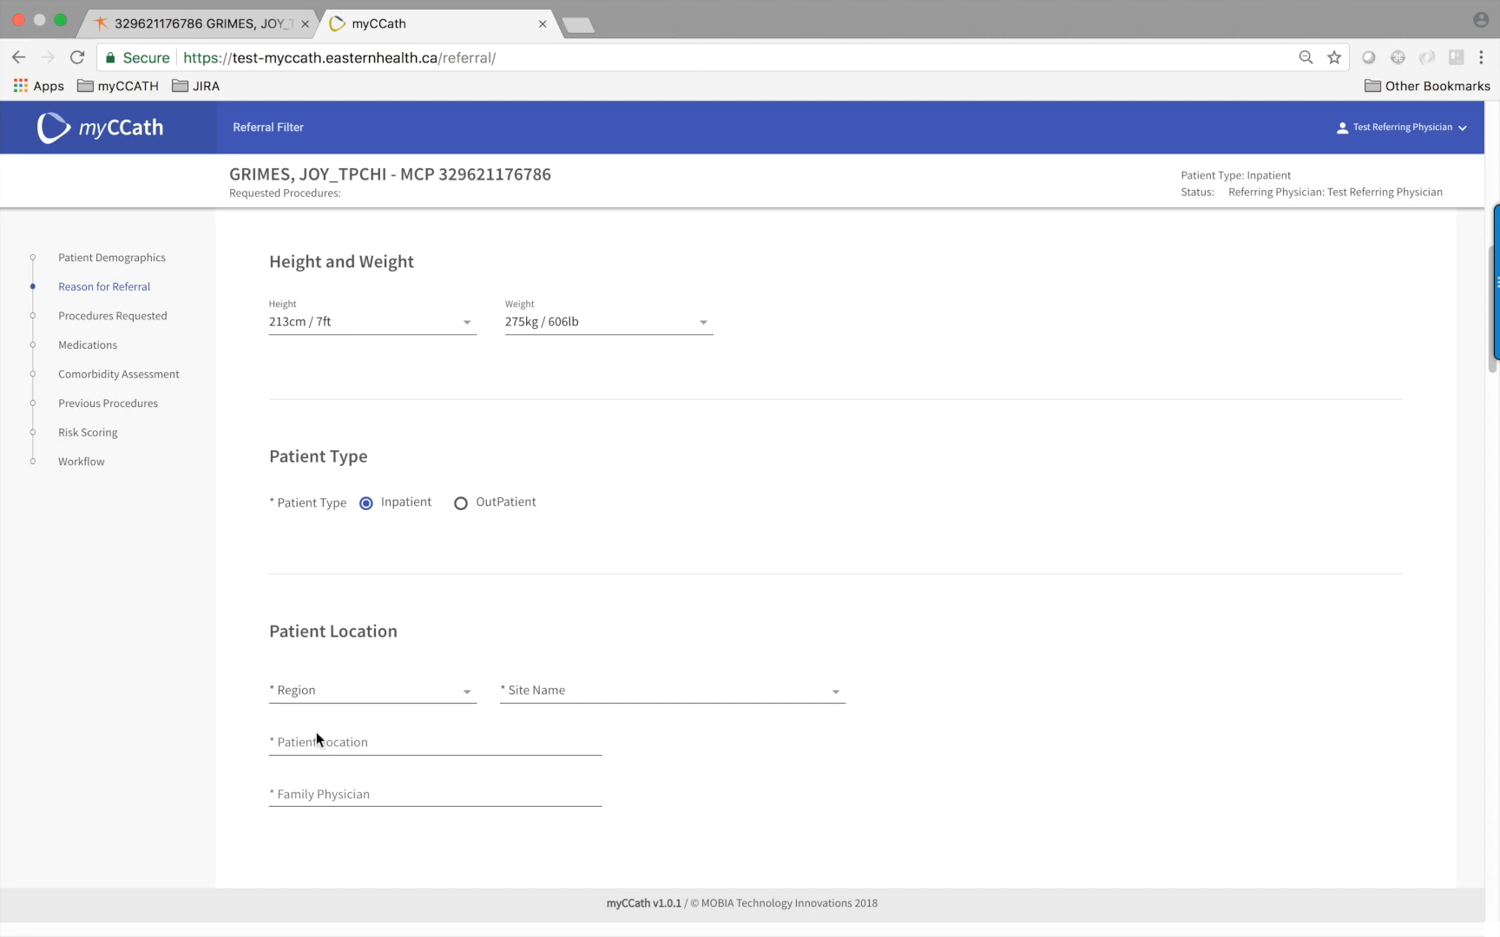
Set the location to Central Health, A.M. Guy Memorial Health Centre, 3rd floor
click(465, 699)
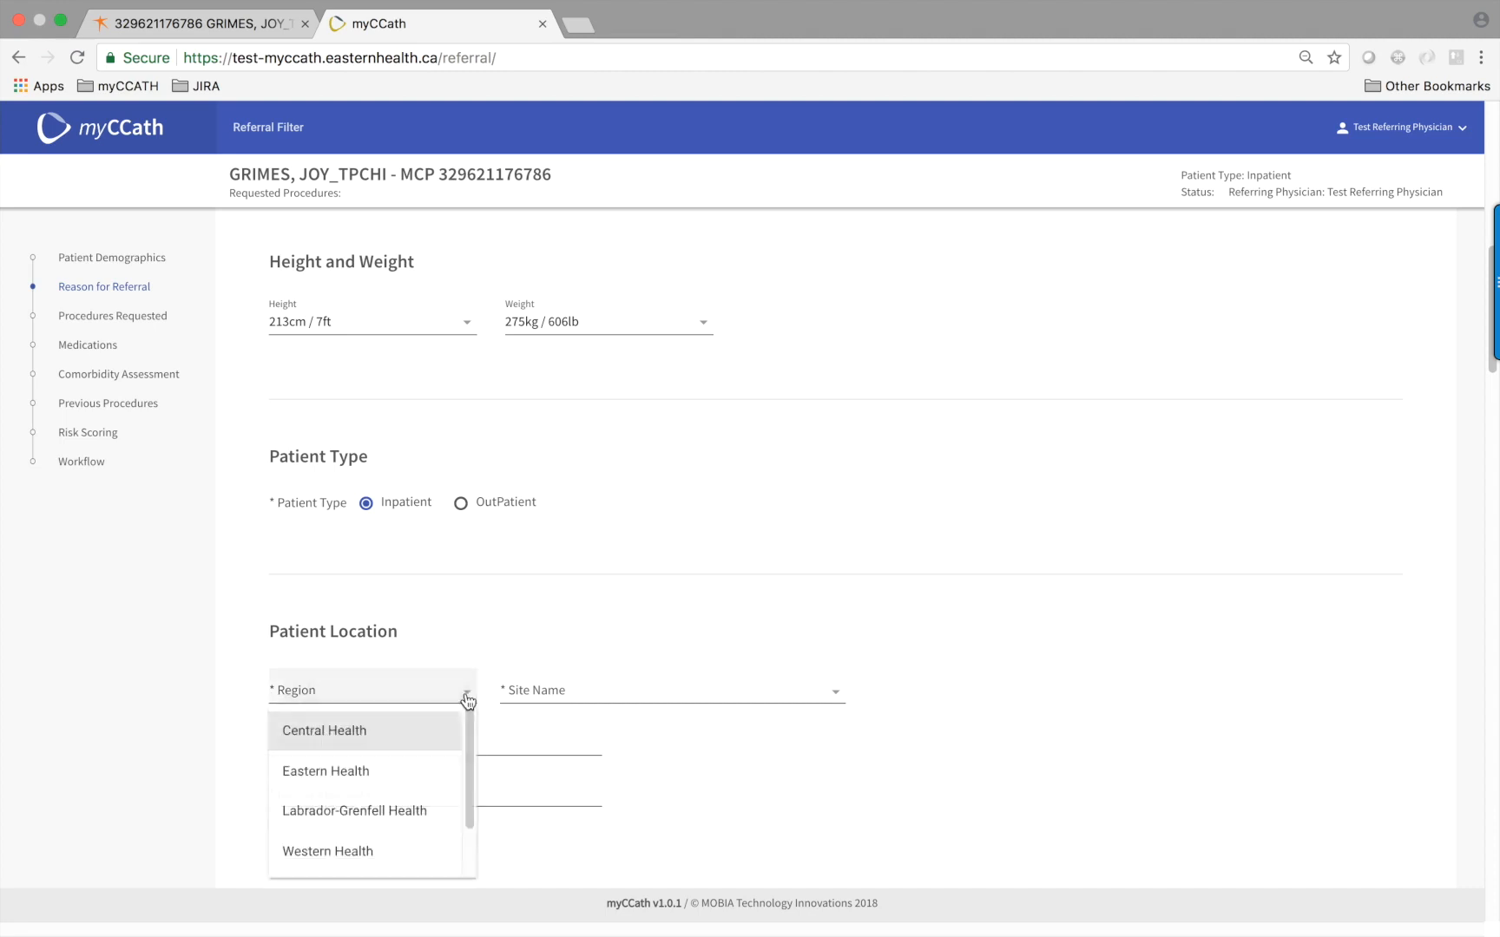
click(343, 726)
click(542, 694)
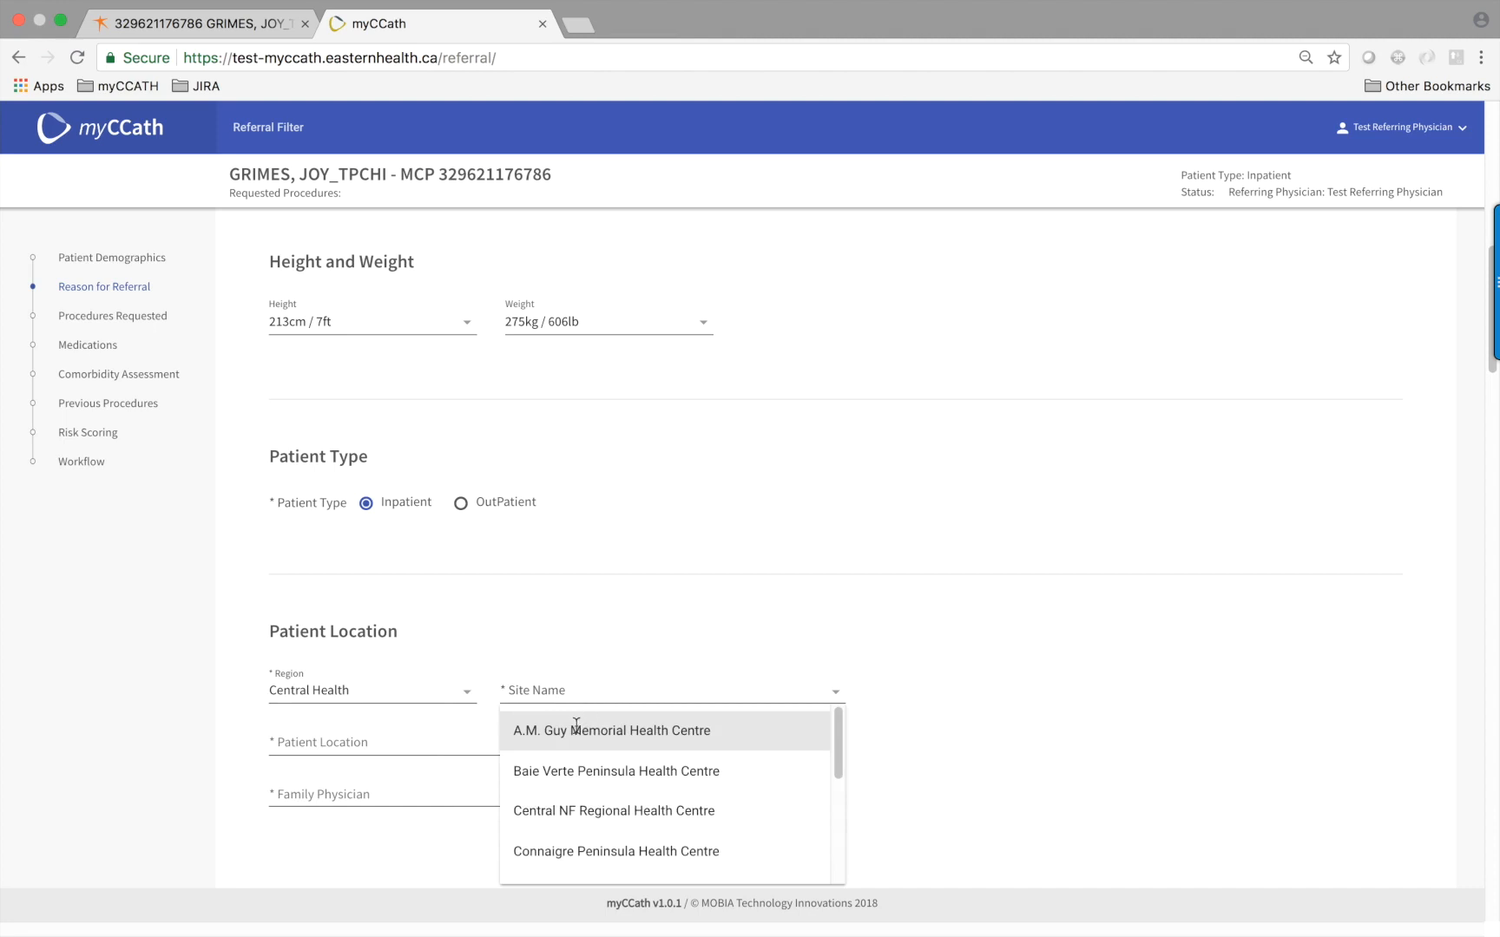
click(575, 730)
click(317, 741)
text(3rd)
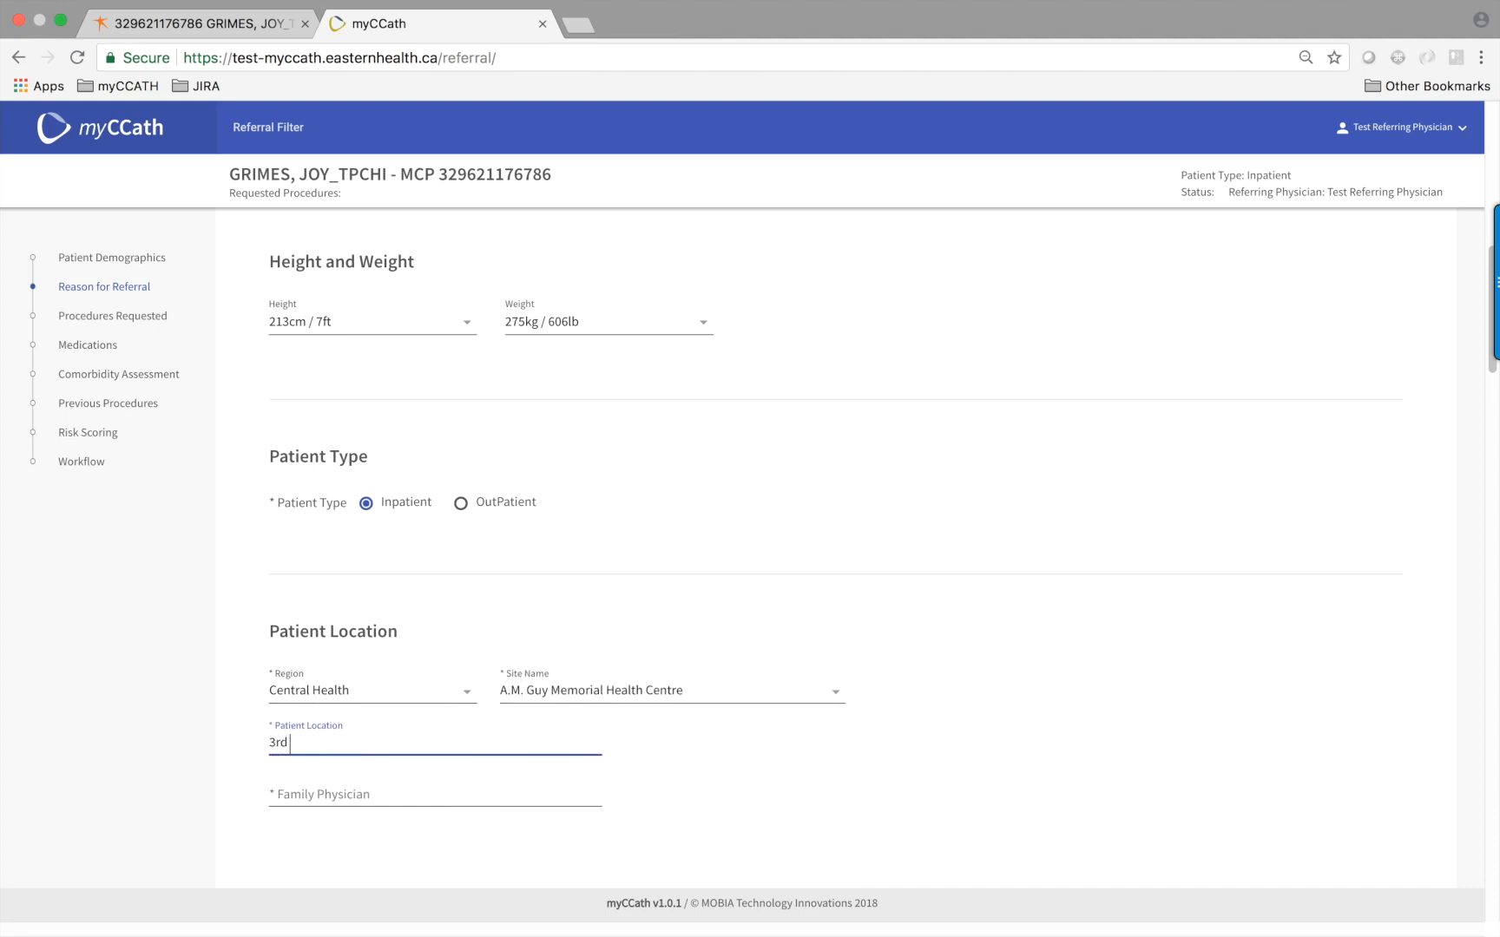
text( floor)
Enter the family physician's name
click(340, 782)
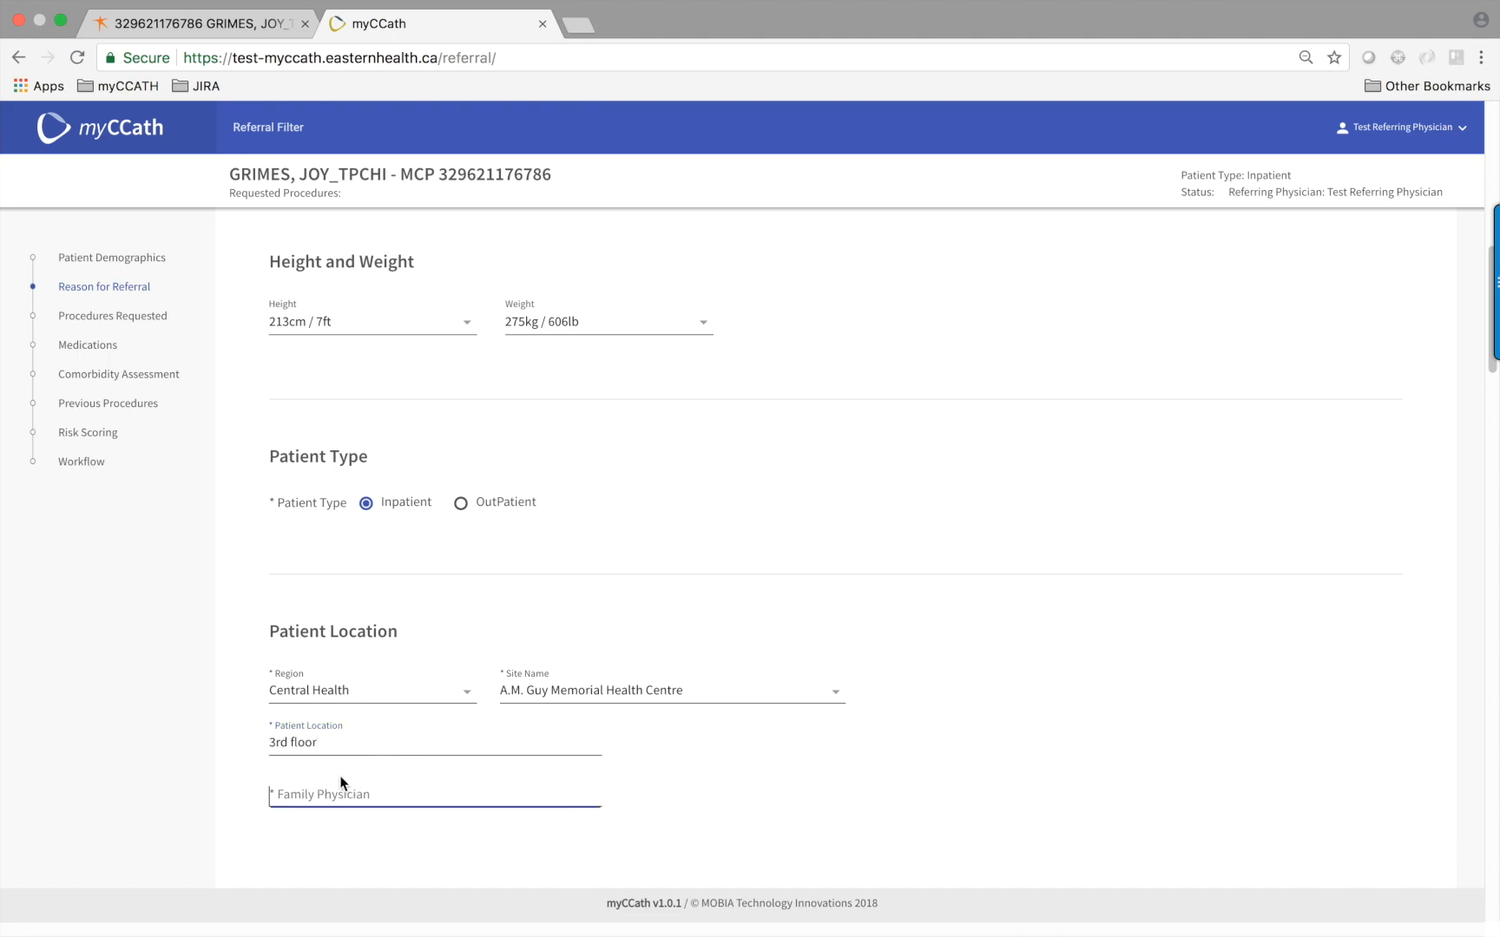
text(Dr Smith)
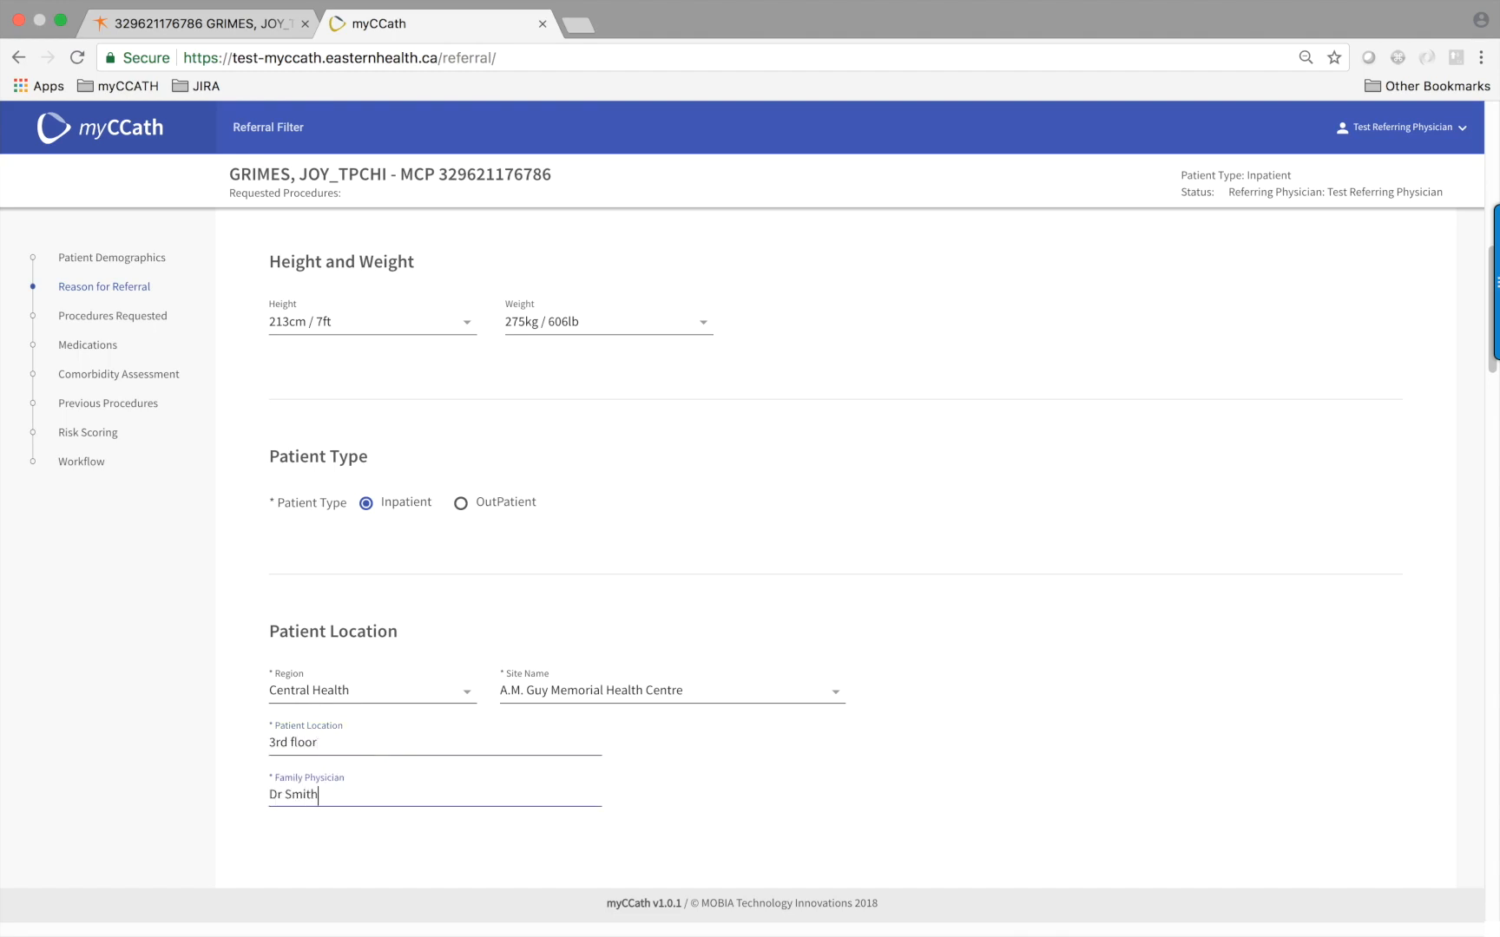
scroll(403, 779, down, 5)
scroll(405, 777, down, 1)
scroll(401, 770, down, 1)
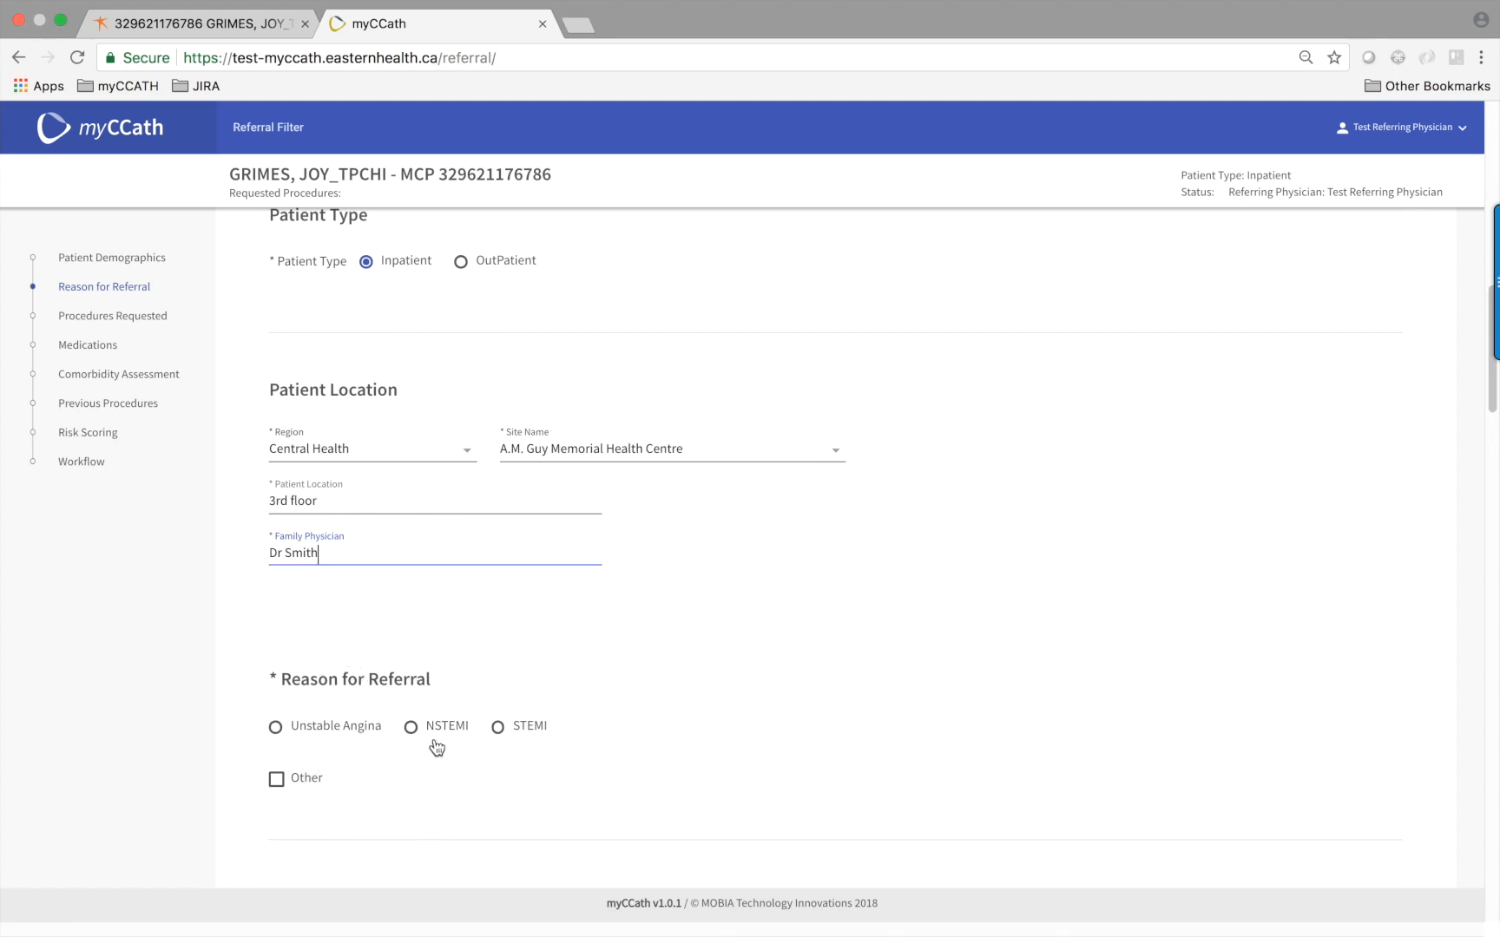
Keep the patient type as Inpatient and choose Unstable Angina as the referral reason
click(462, 266)
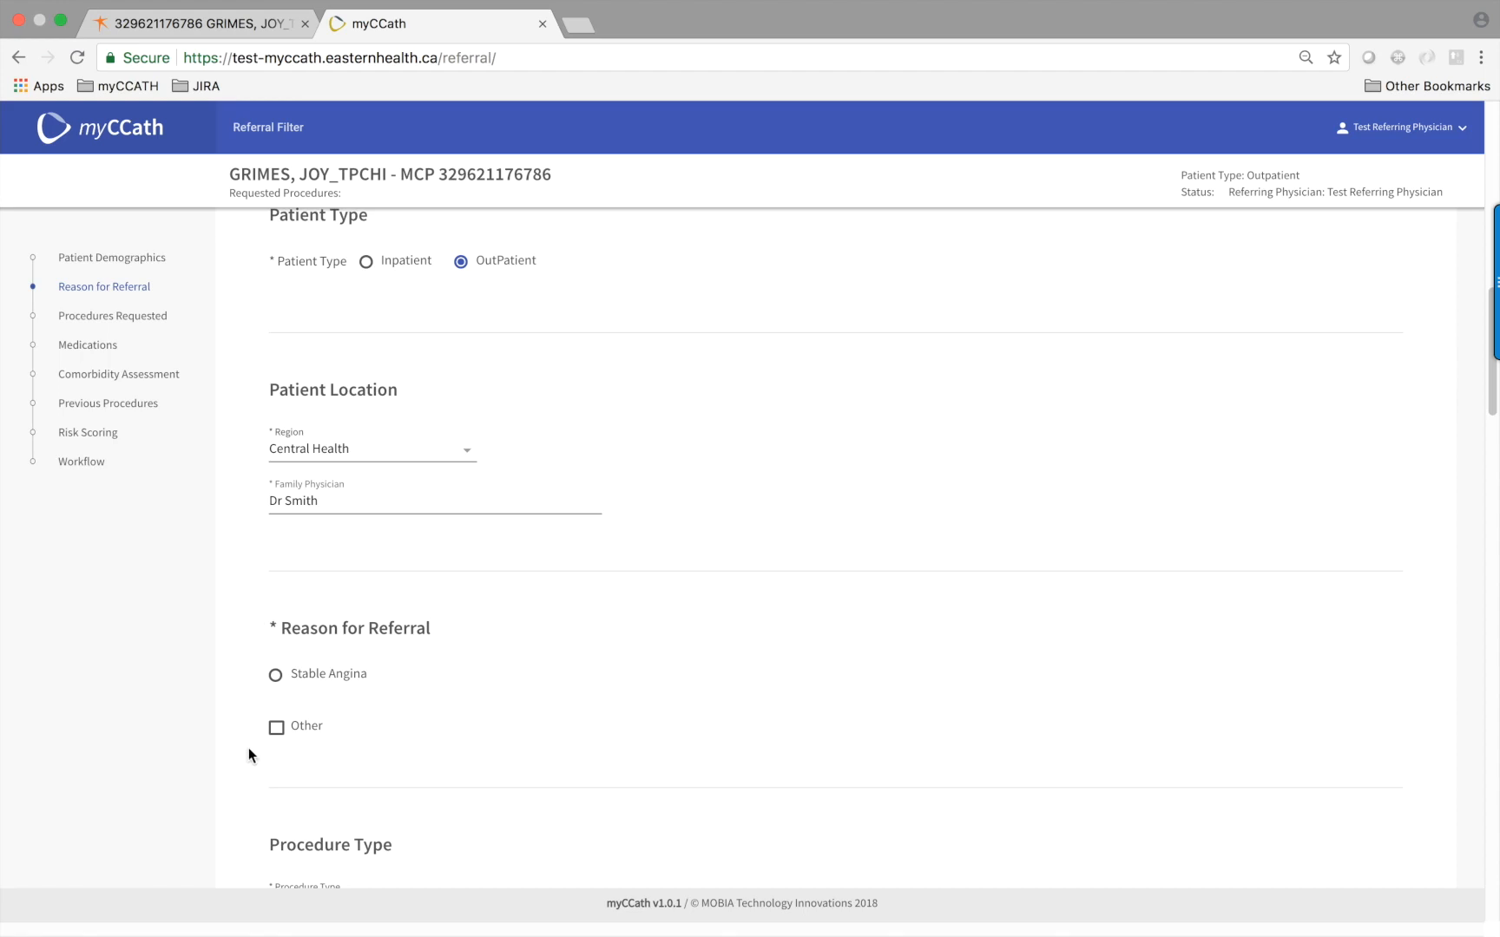
click(366, 263)
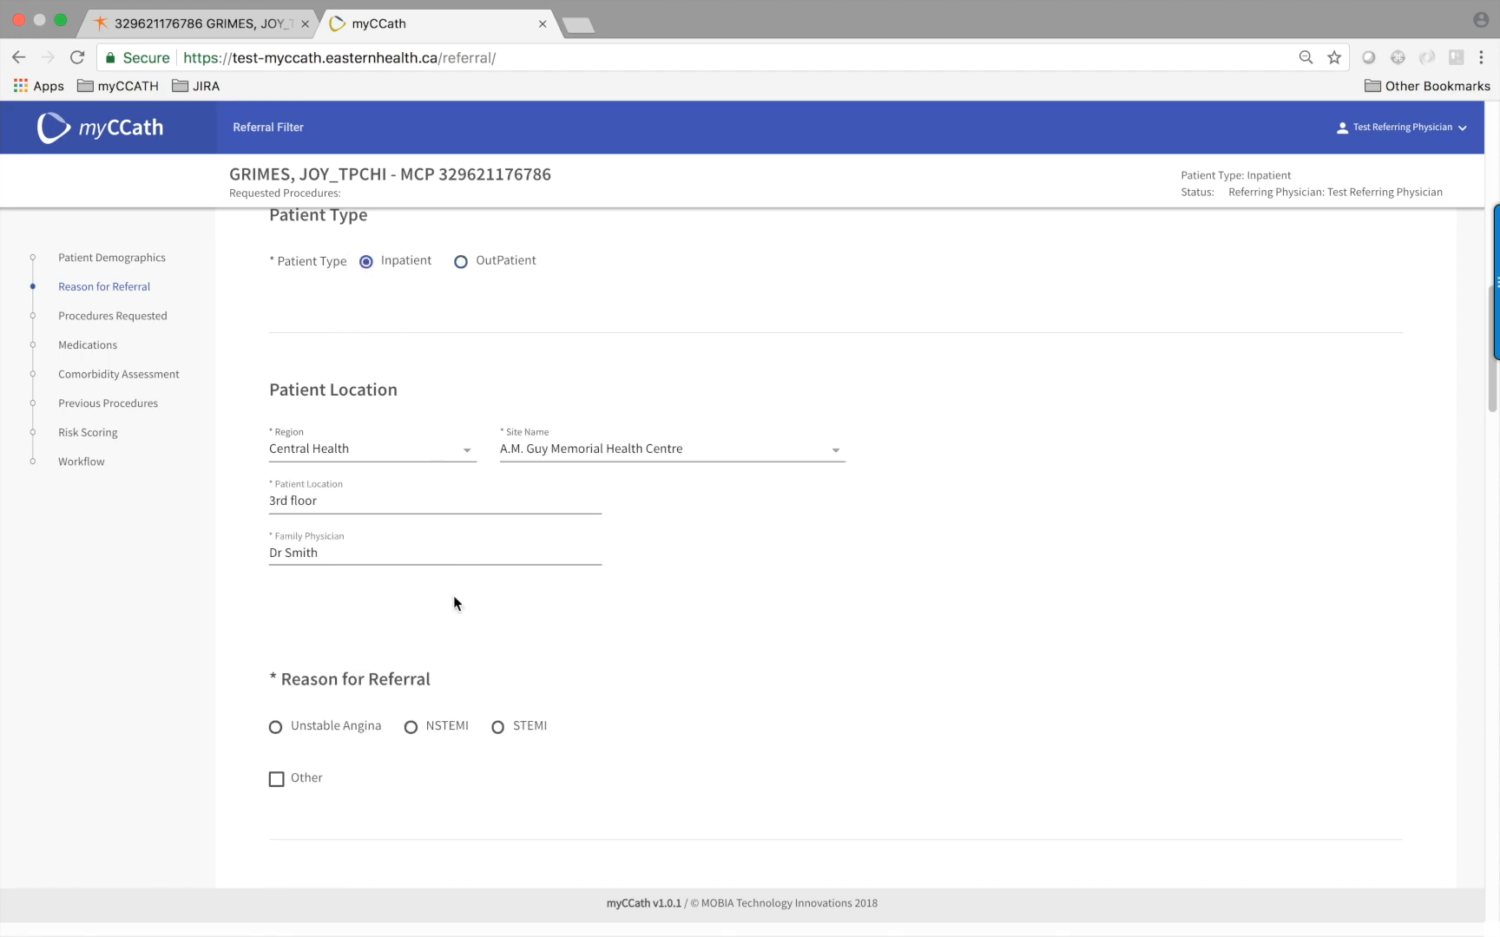
click(276, 729)
click(97, 437)
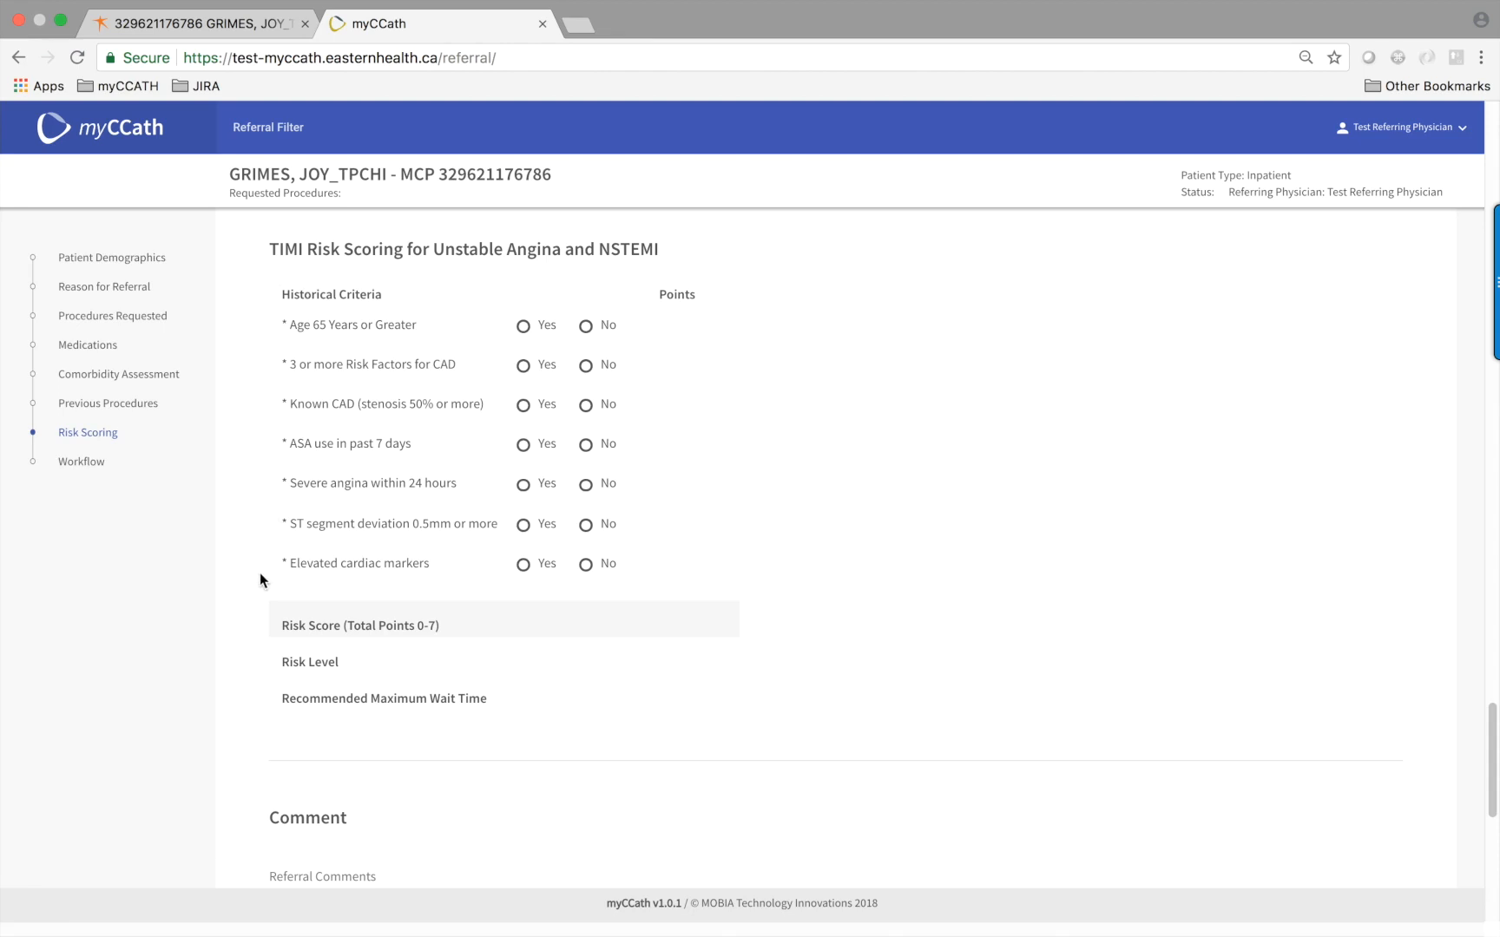
click(111, 290)
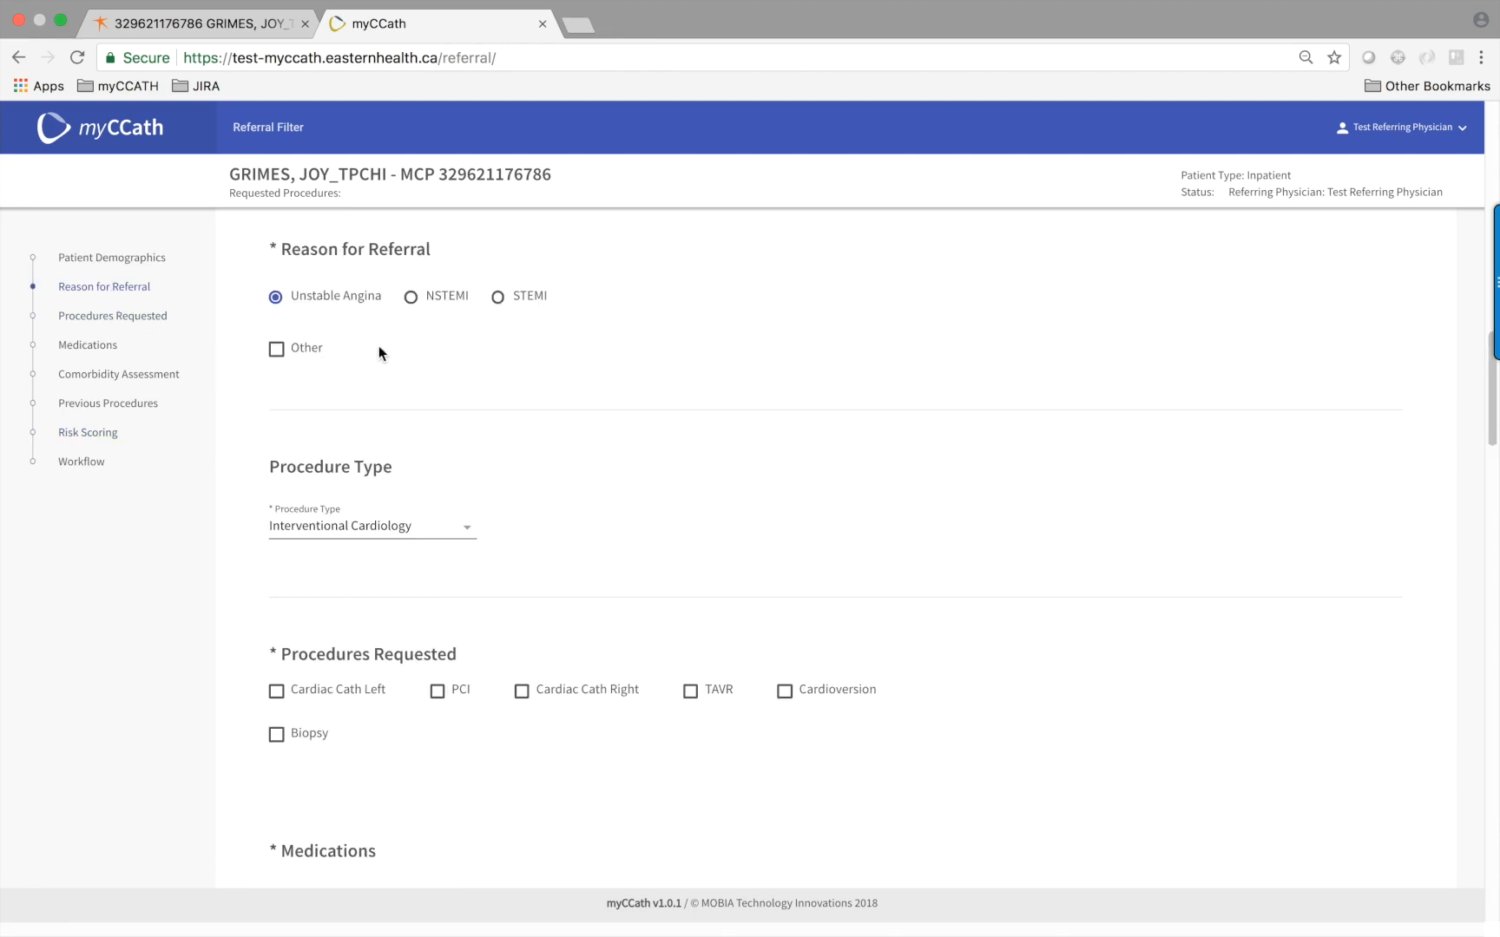
click(498, 297)
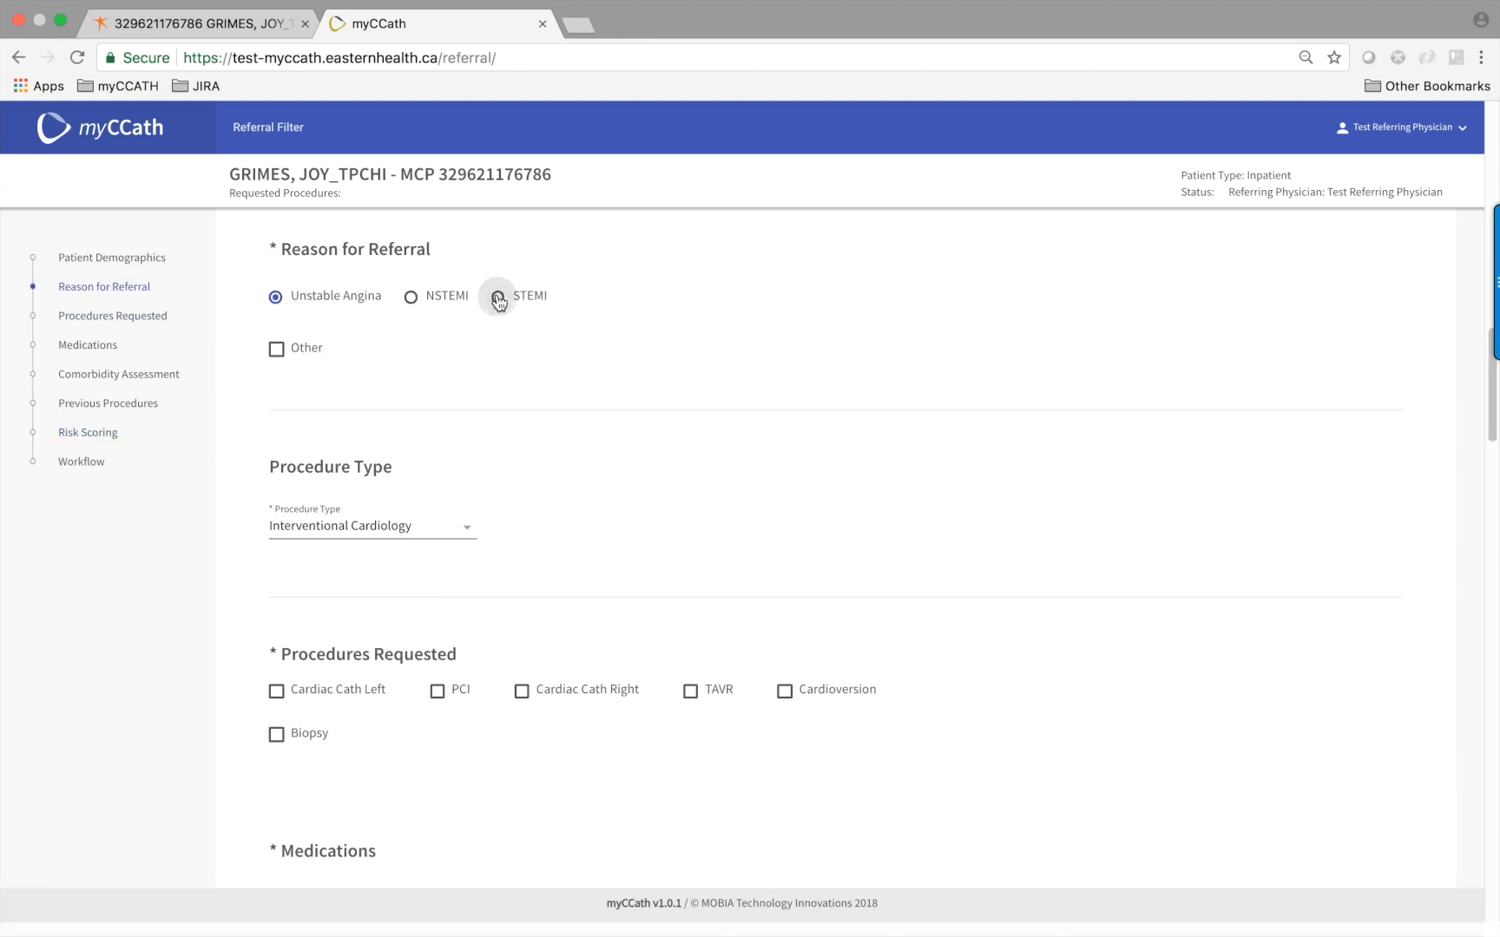
click(71, 436)
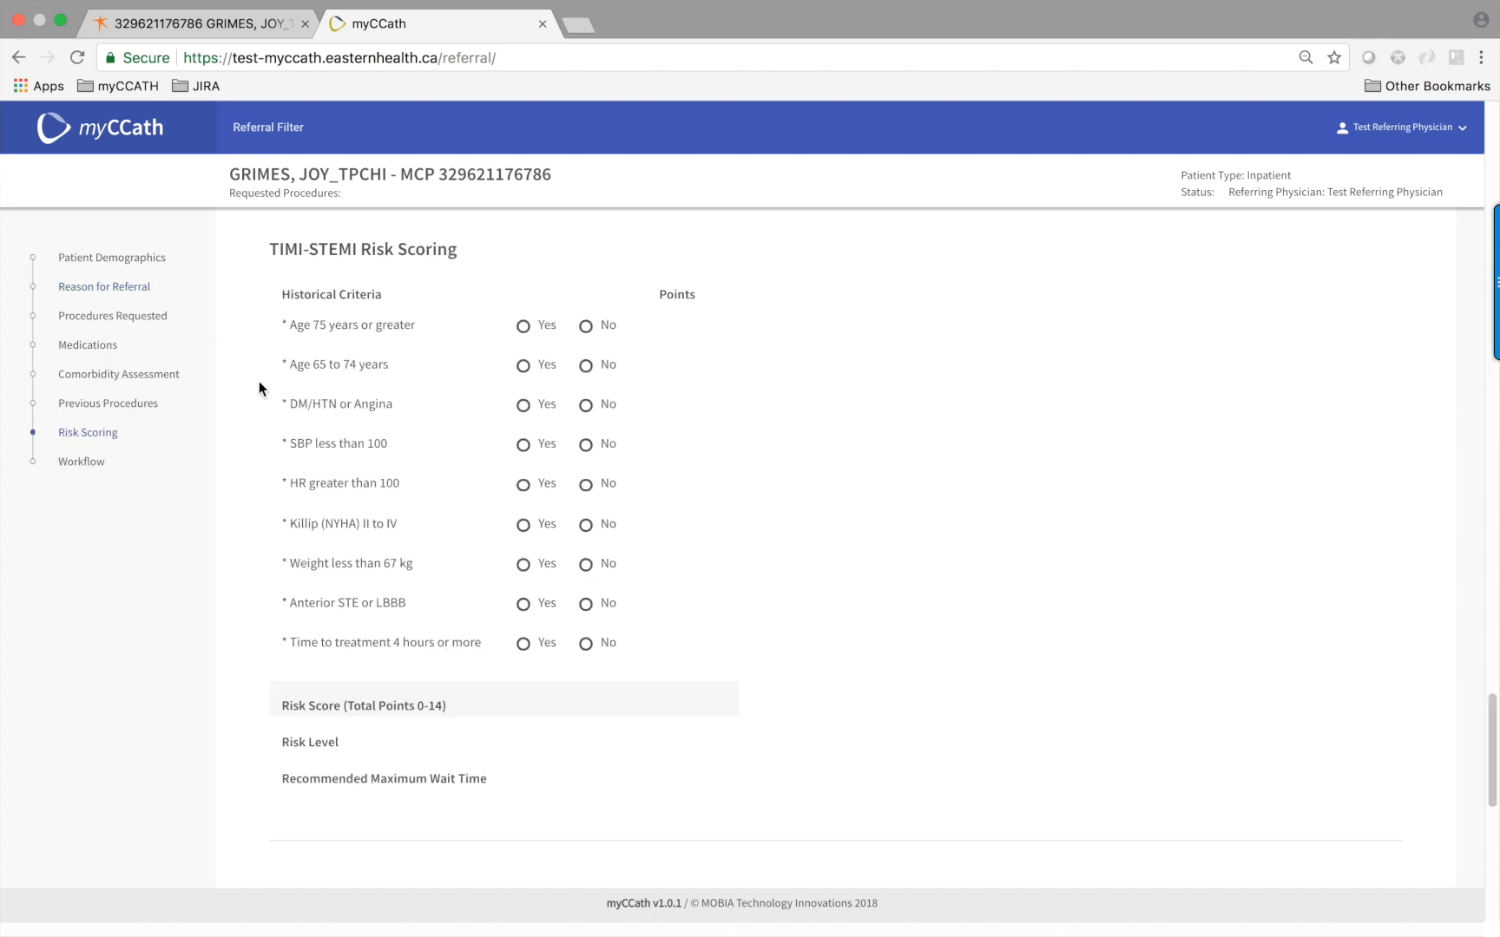
click(97, 287)
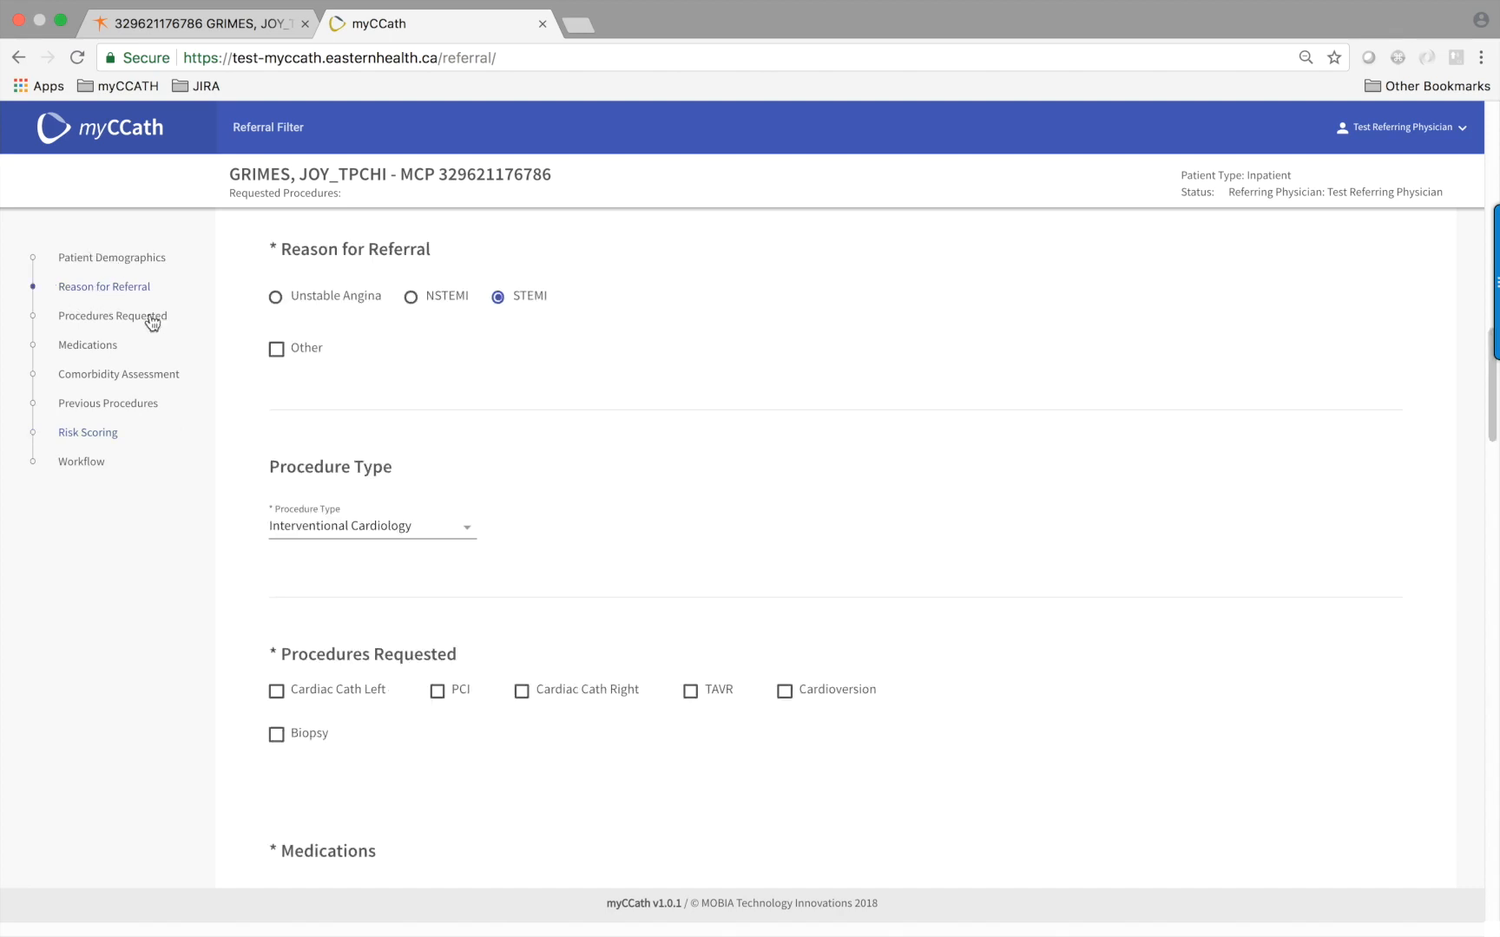
scroll(212, 332, up, 2)
scroll(214, 341, up, 4)
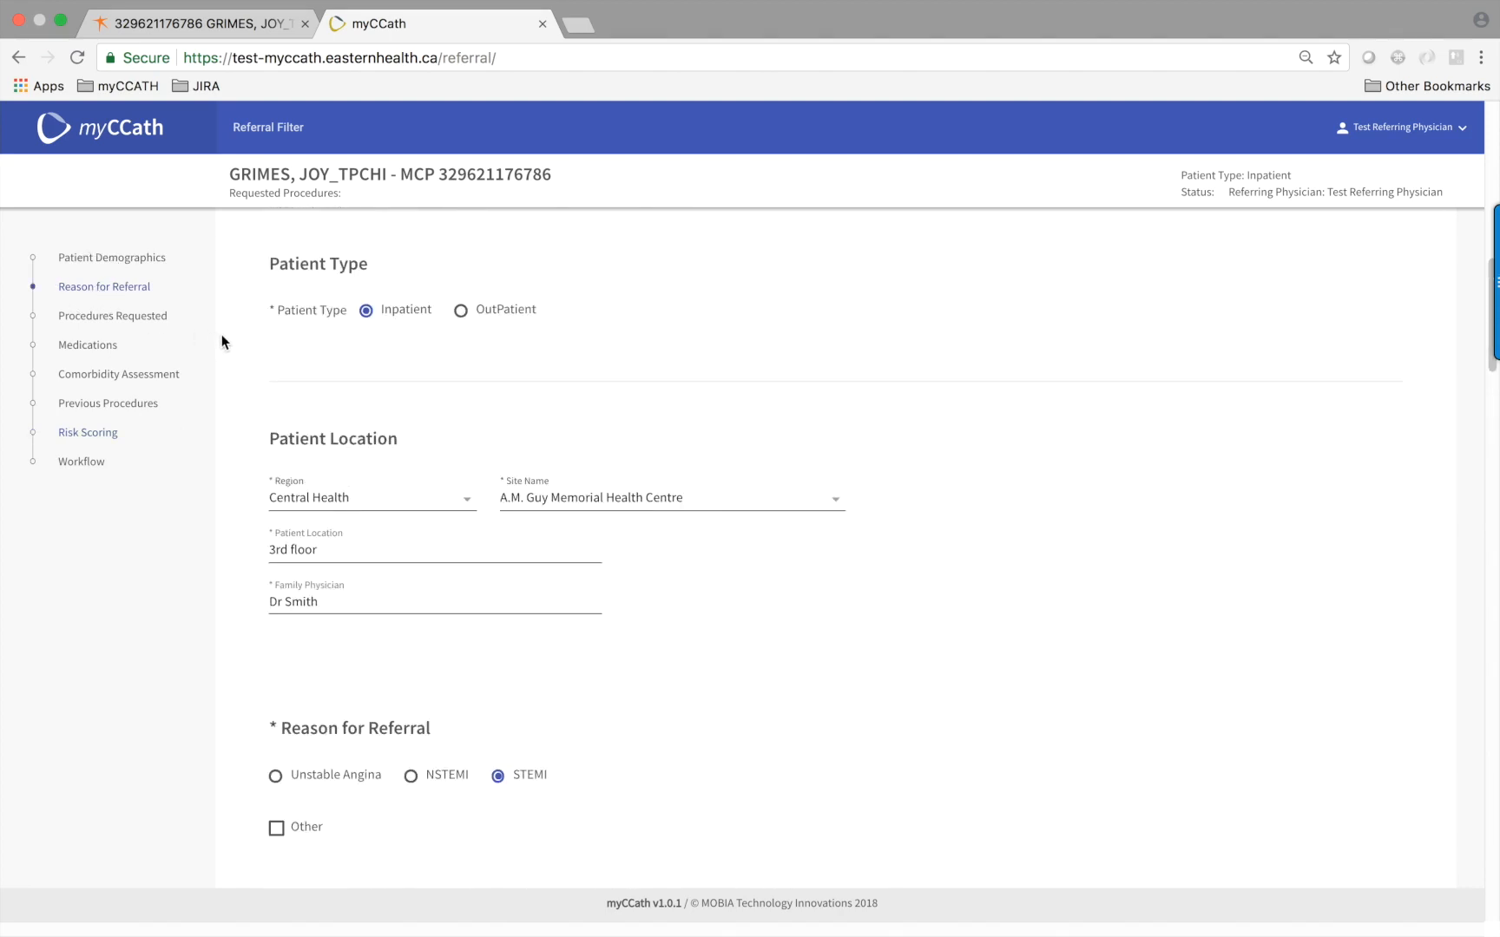
click(461, 313)
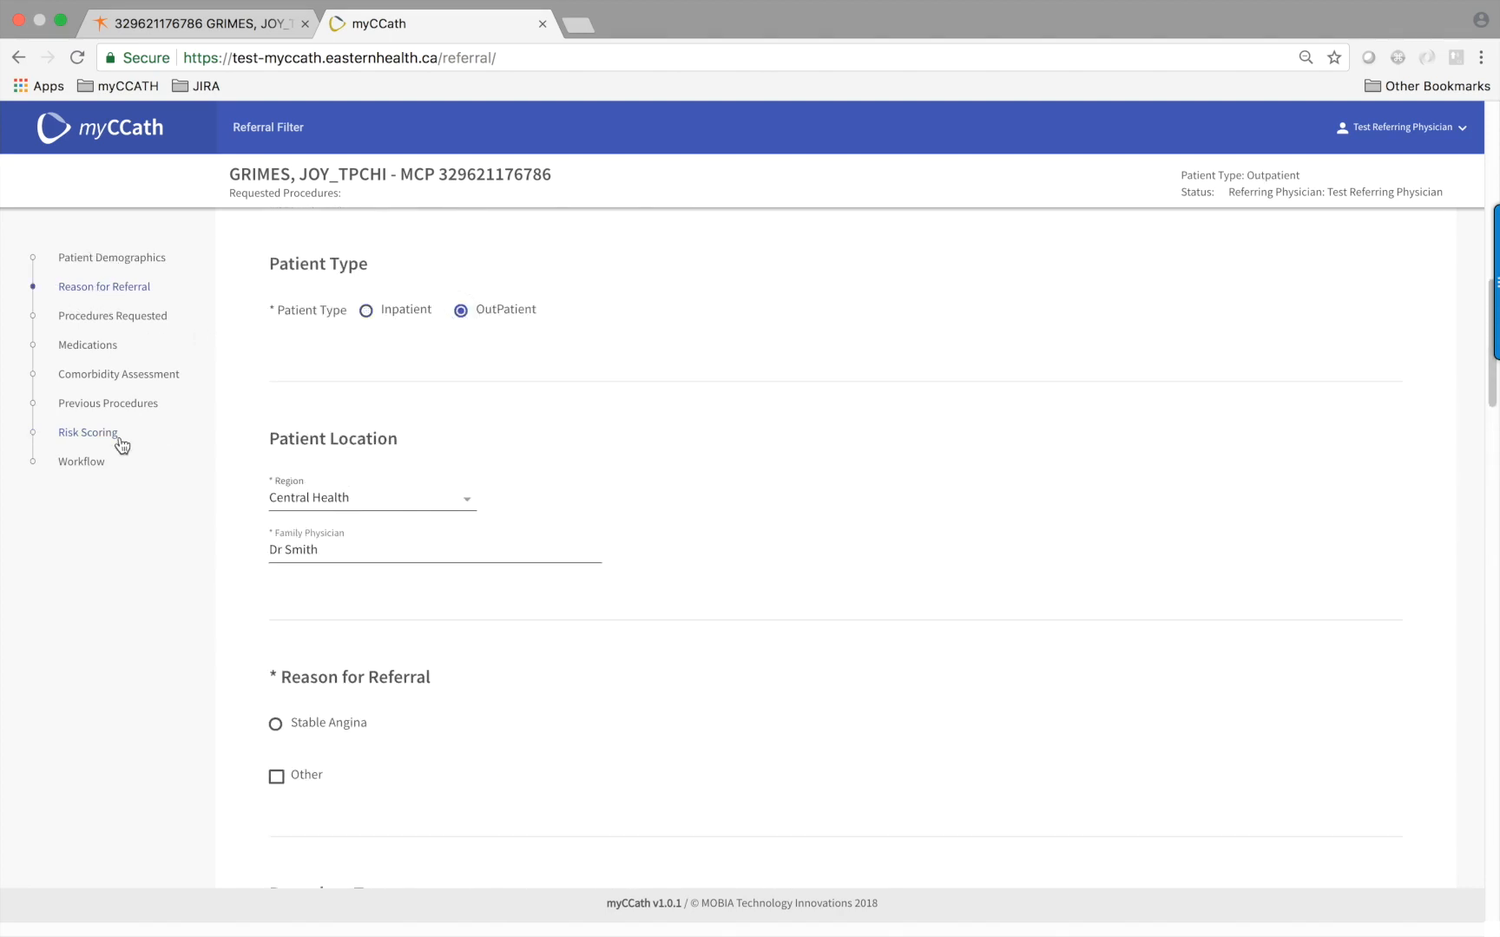
click(275, 723)
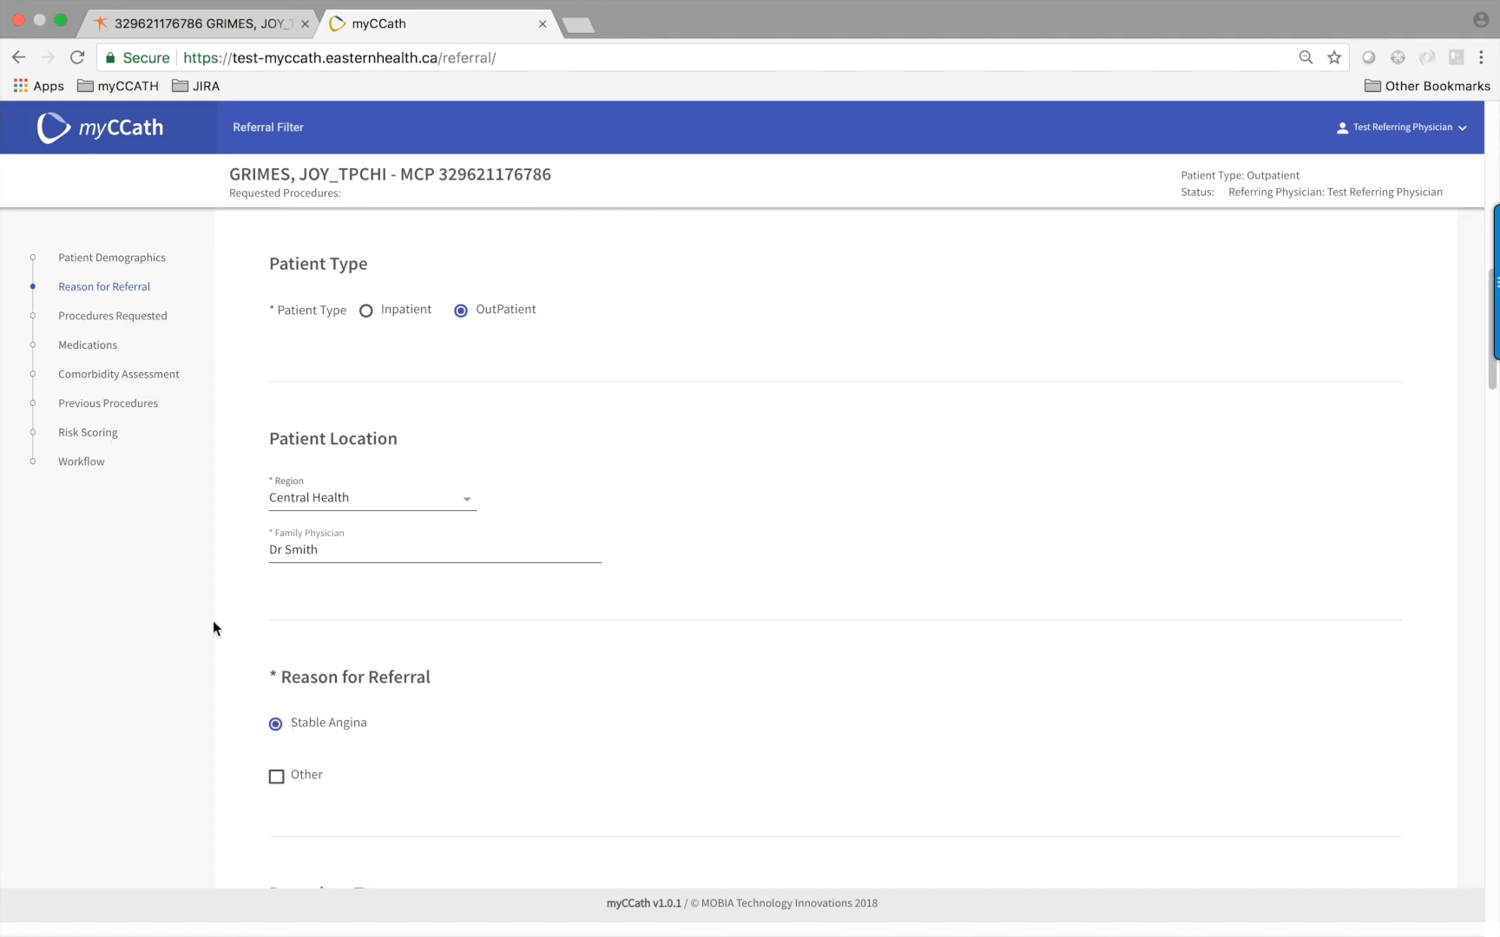
click(104, 434)
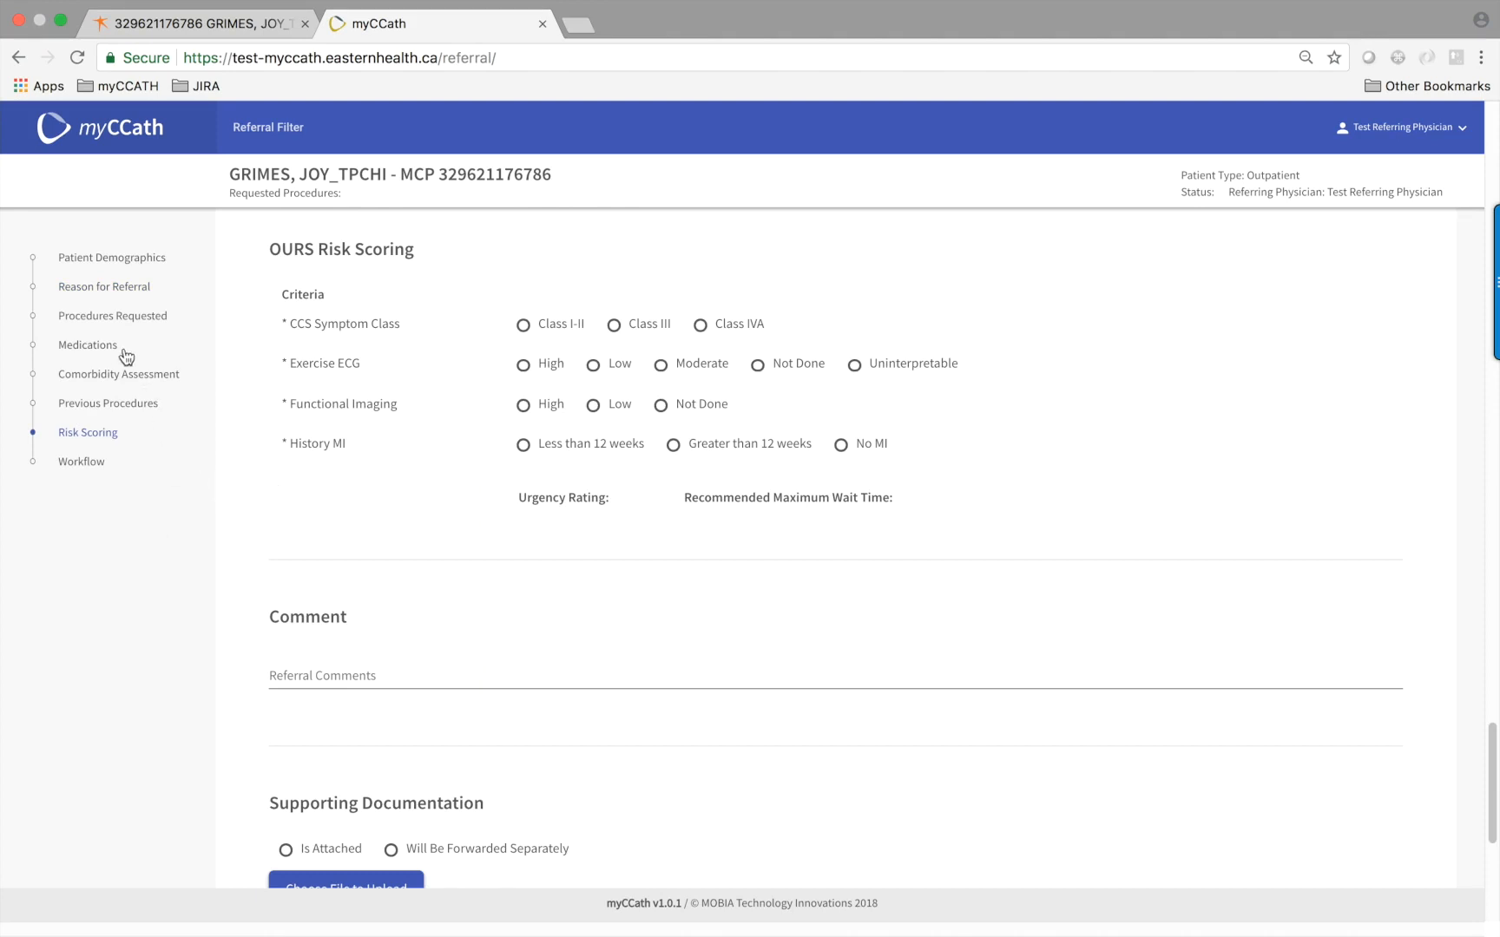
click(108, 290)
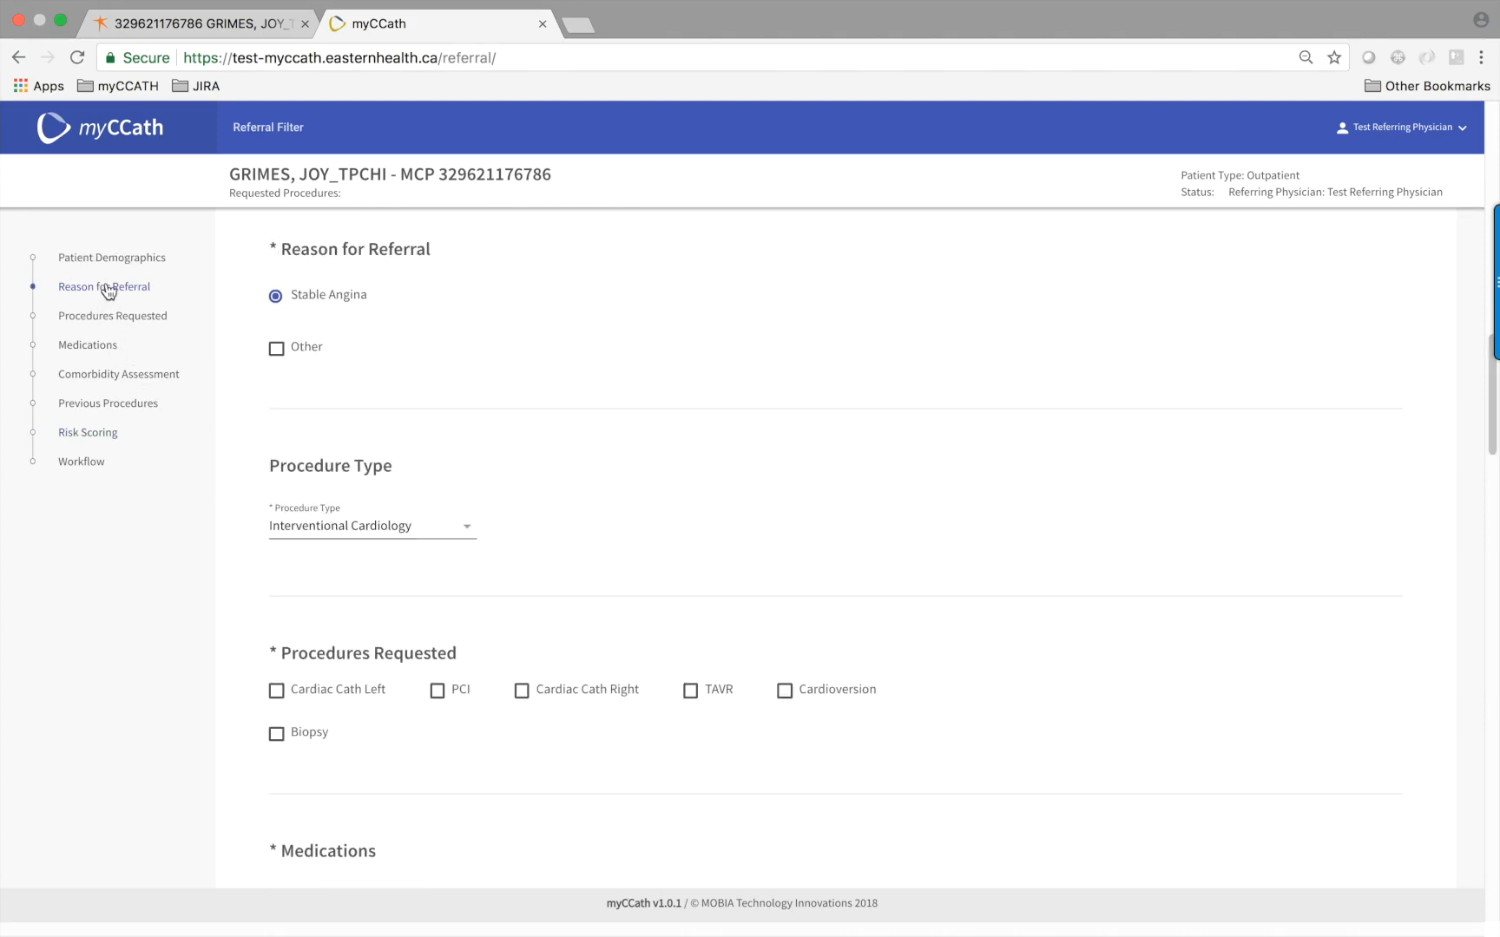
scroll(145, 348, up, 5)
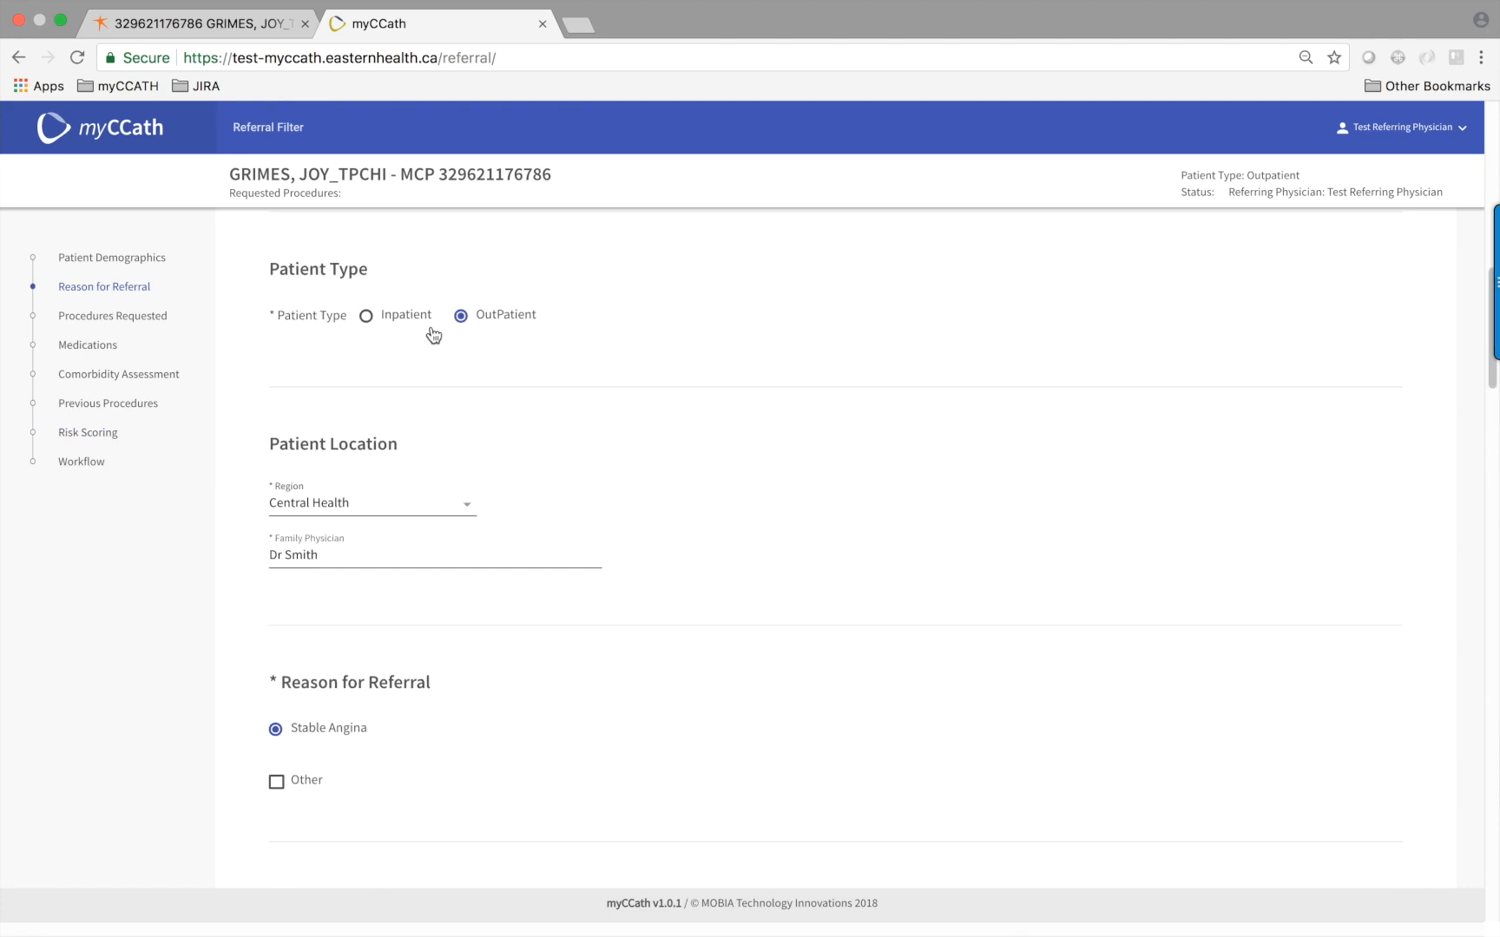
click(365, 316)
click(276, 780)
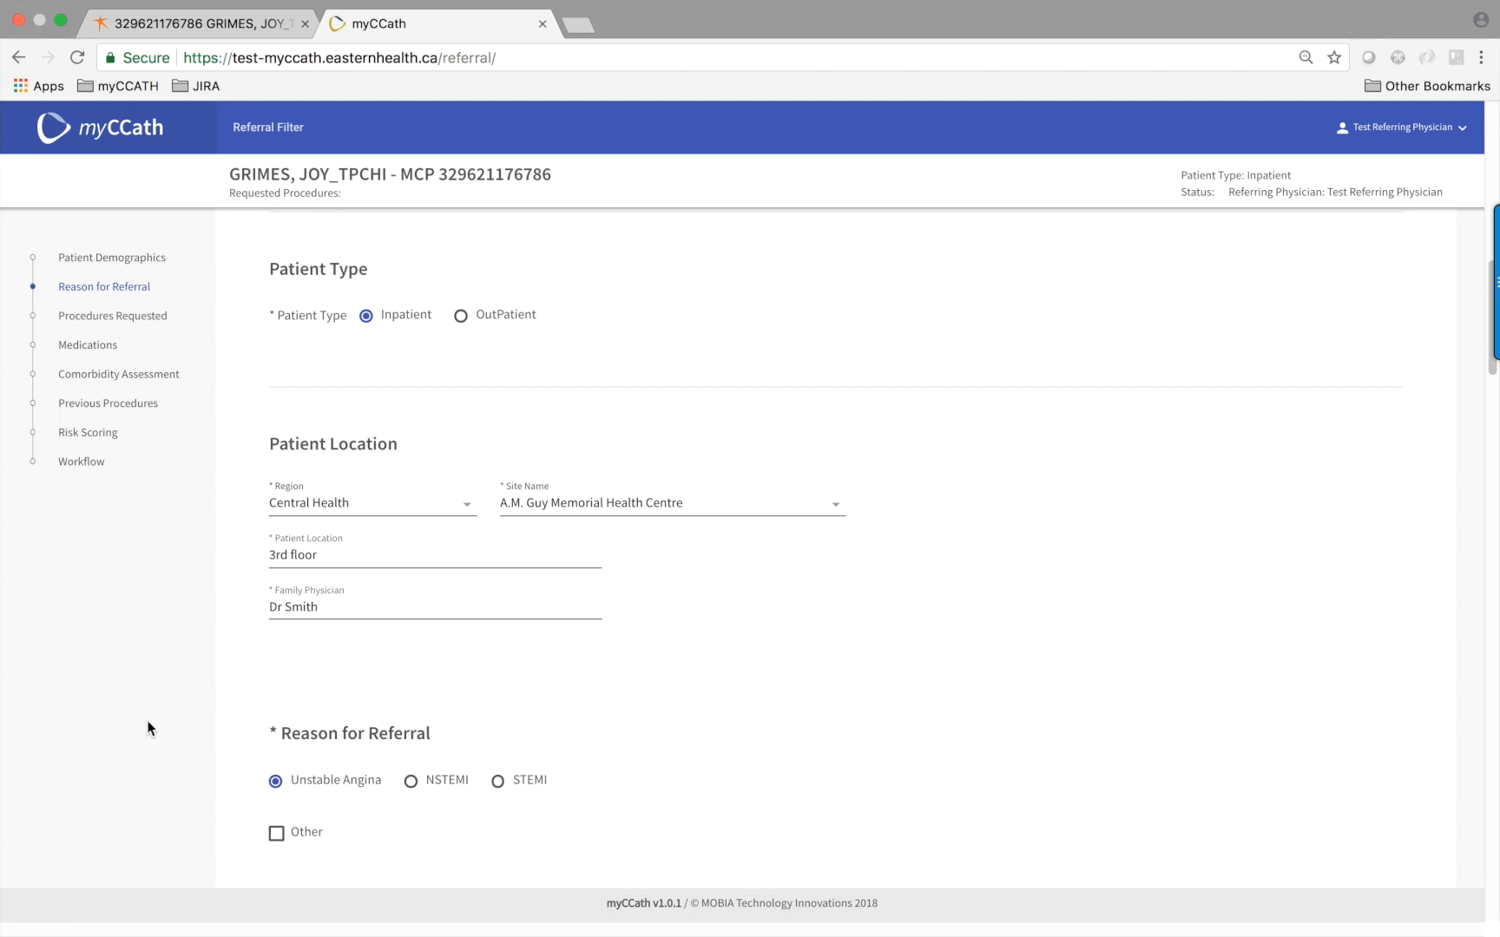
scroll(148, 723, down, 2)
click(277, 738)
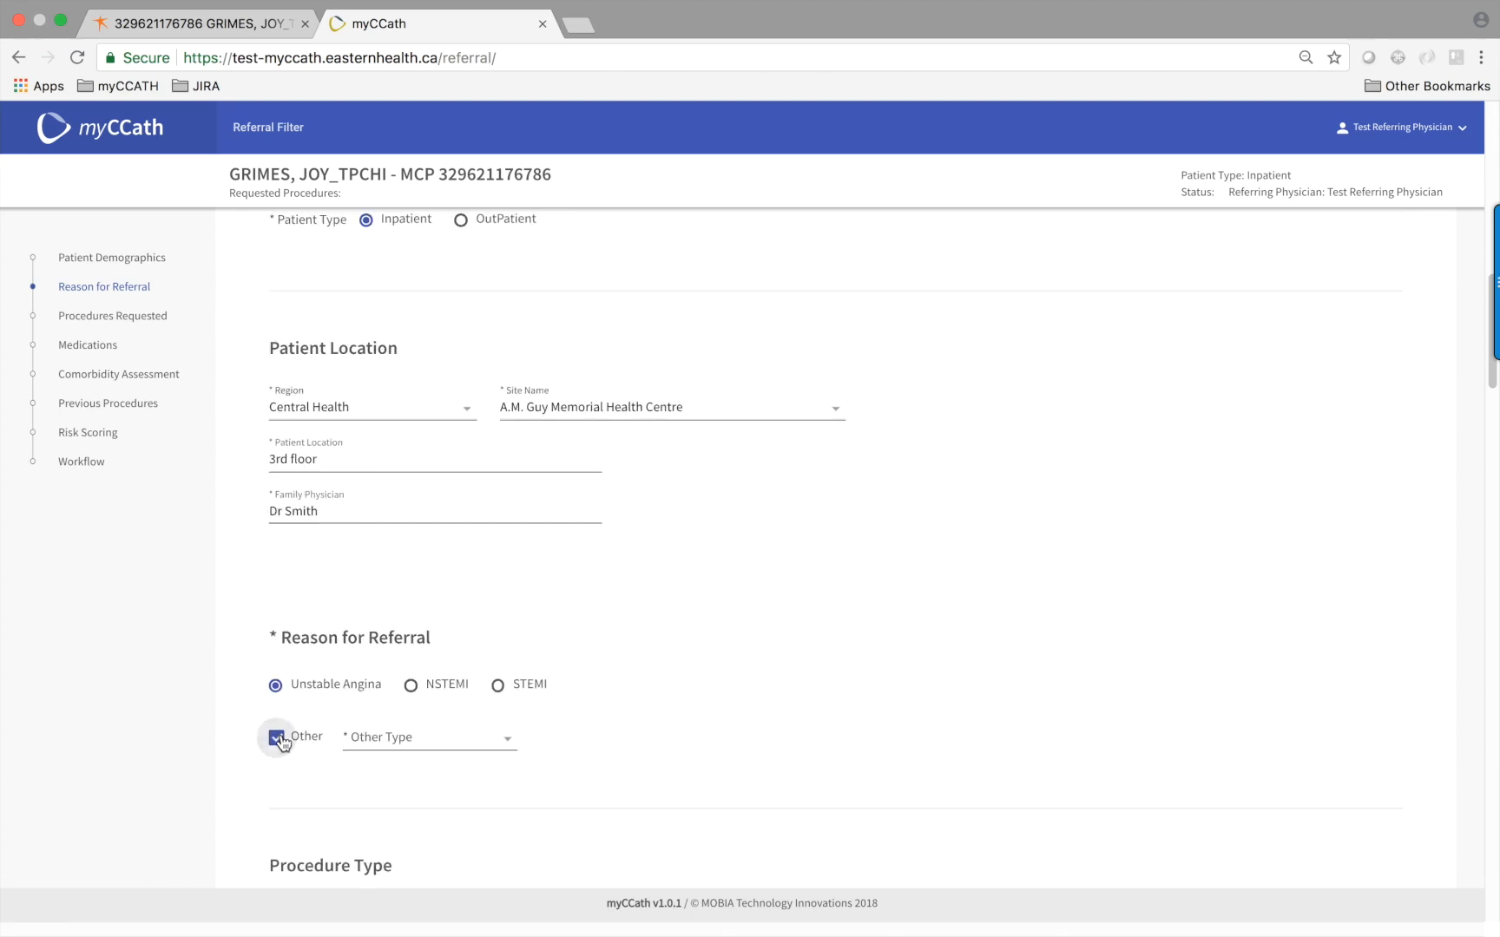
click(508, 744)
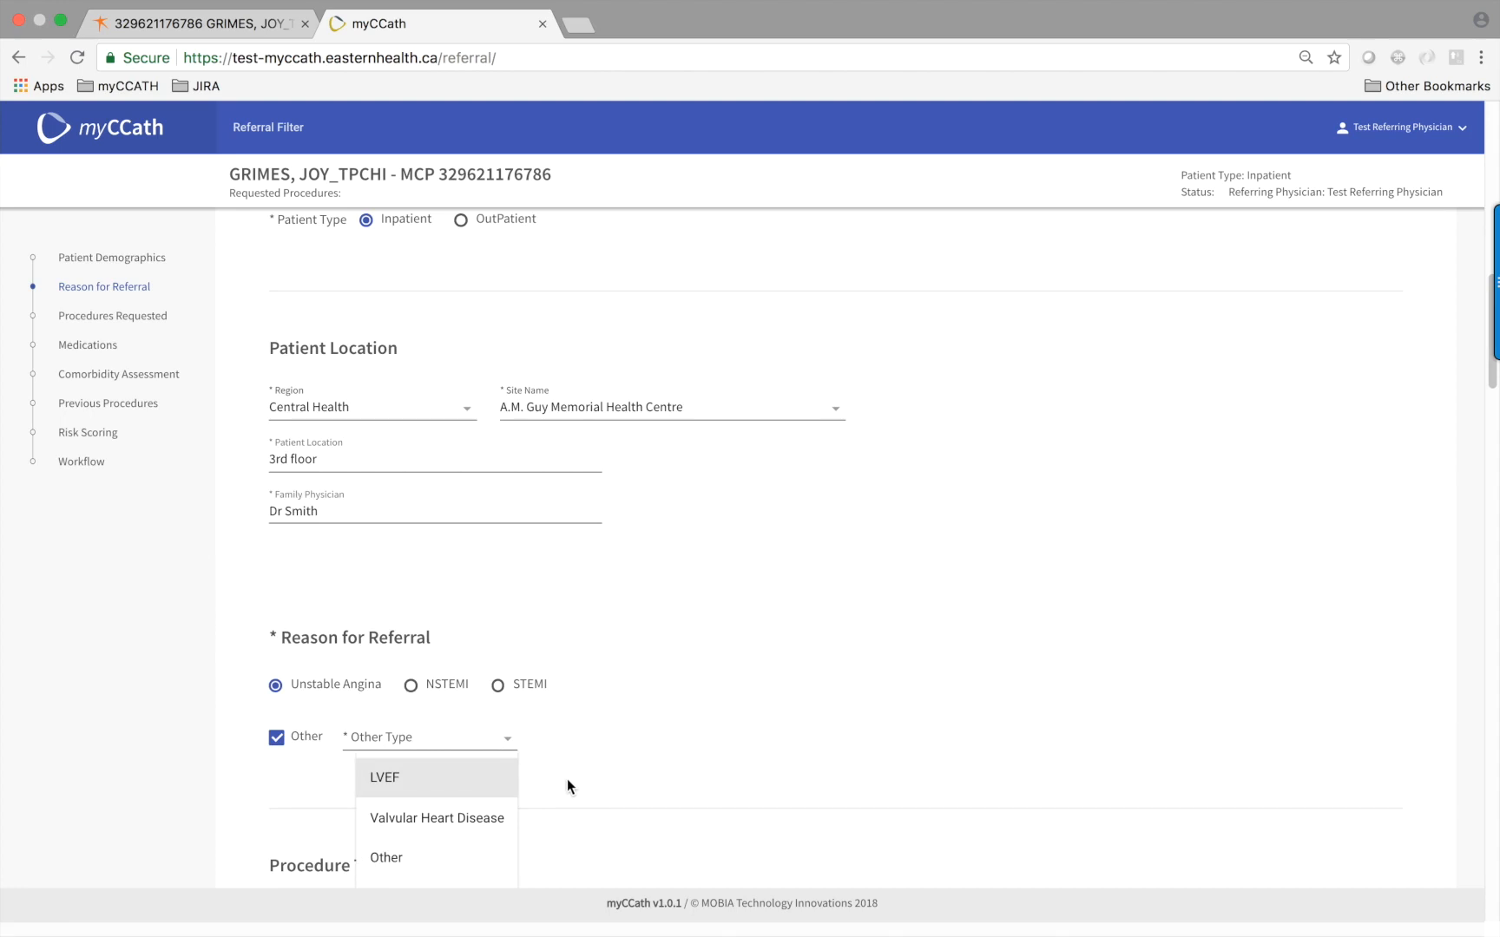
click(276, 740)
scroll(218, 731, down, 5)
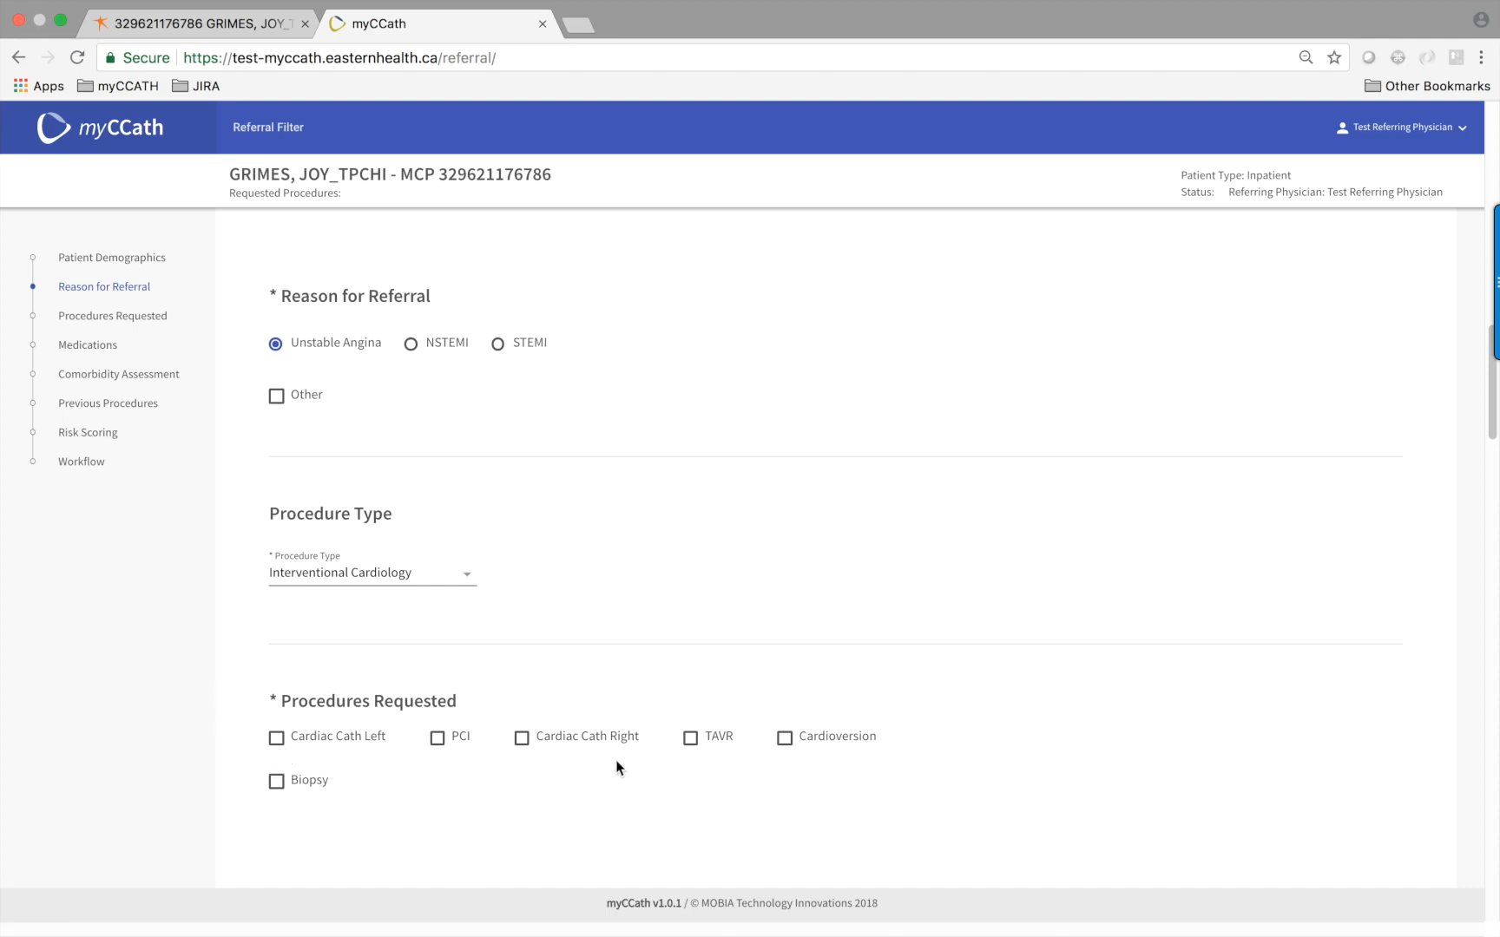
Request Cardiac Cath Left, leaving Biopsy unchecked after checking its reasons
click(276, 739)
scroll(386, 785, down, 1)
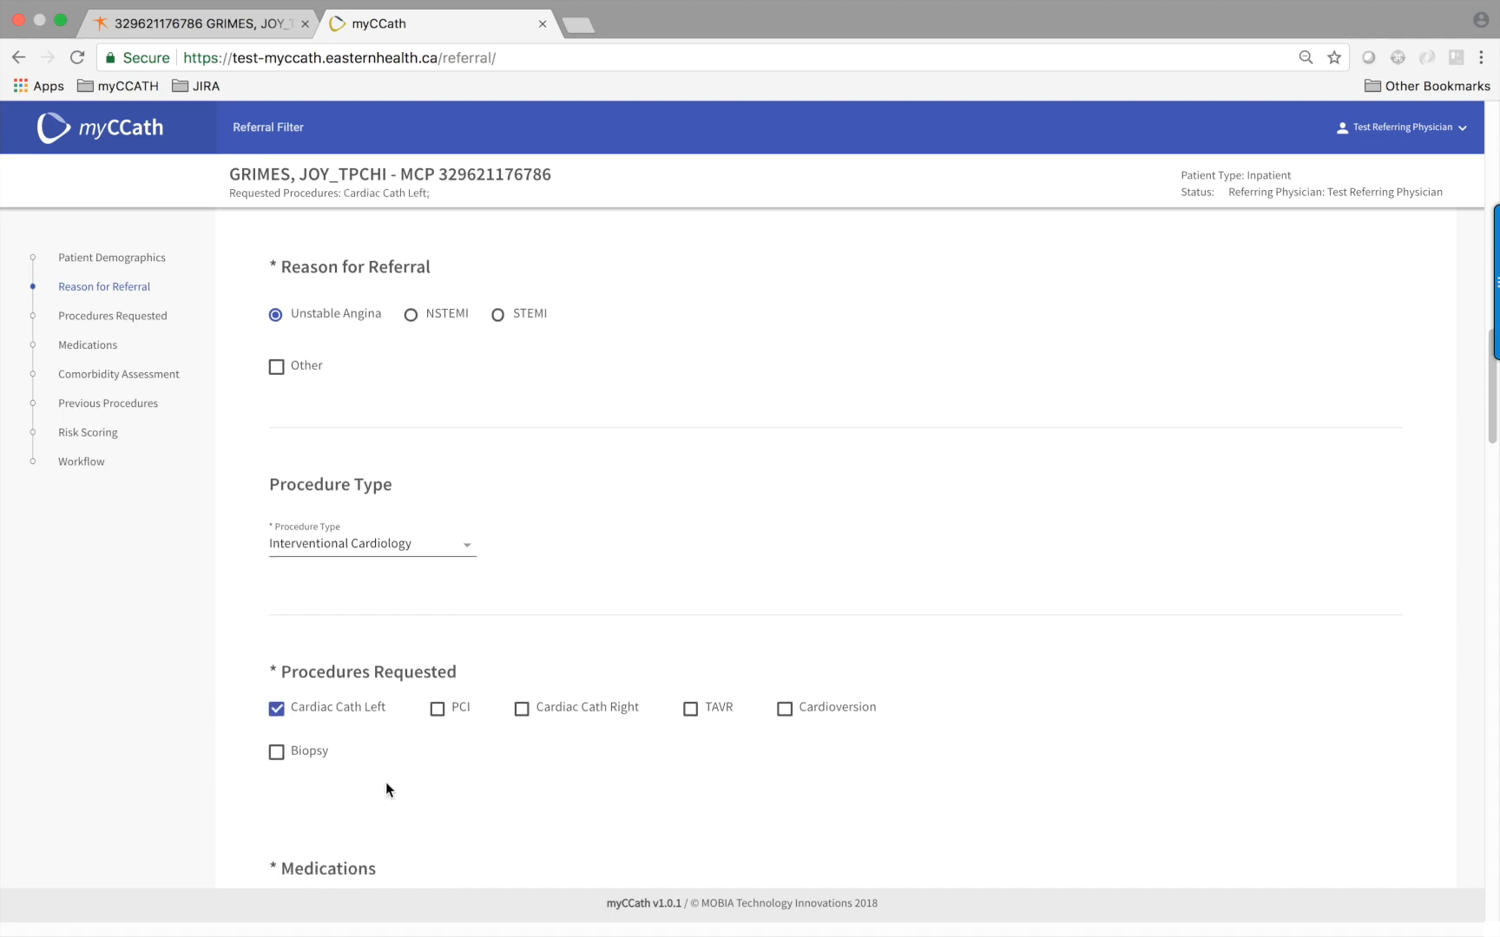
scroll(385, 781, down, 1)
click(278, 716)
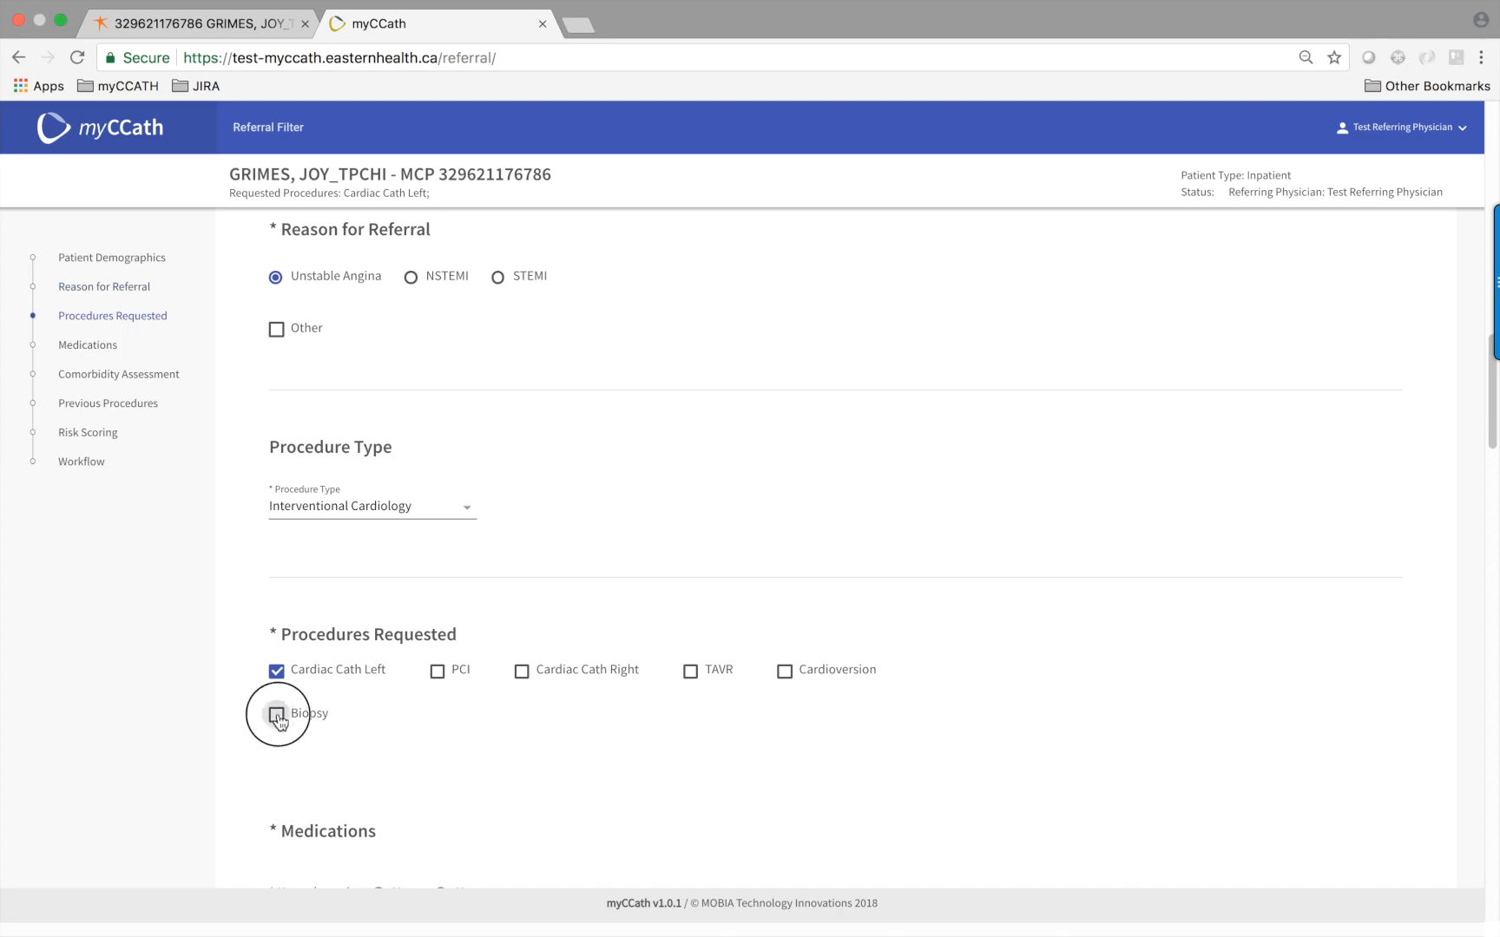
click(551, 718)
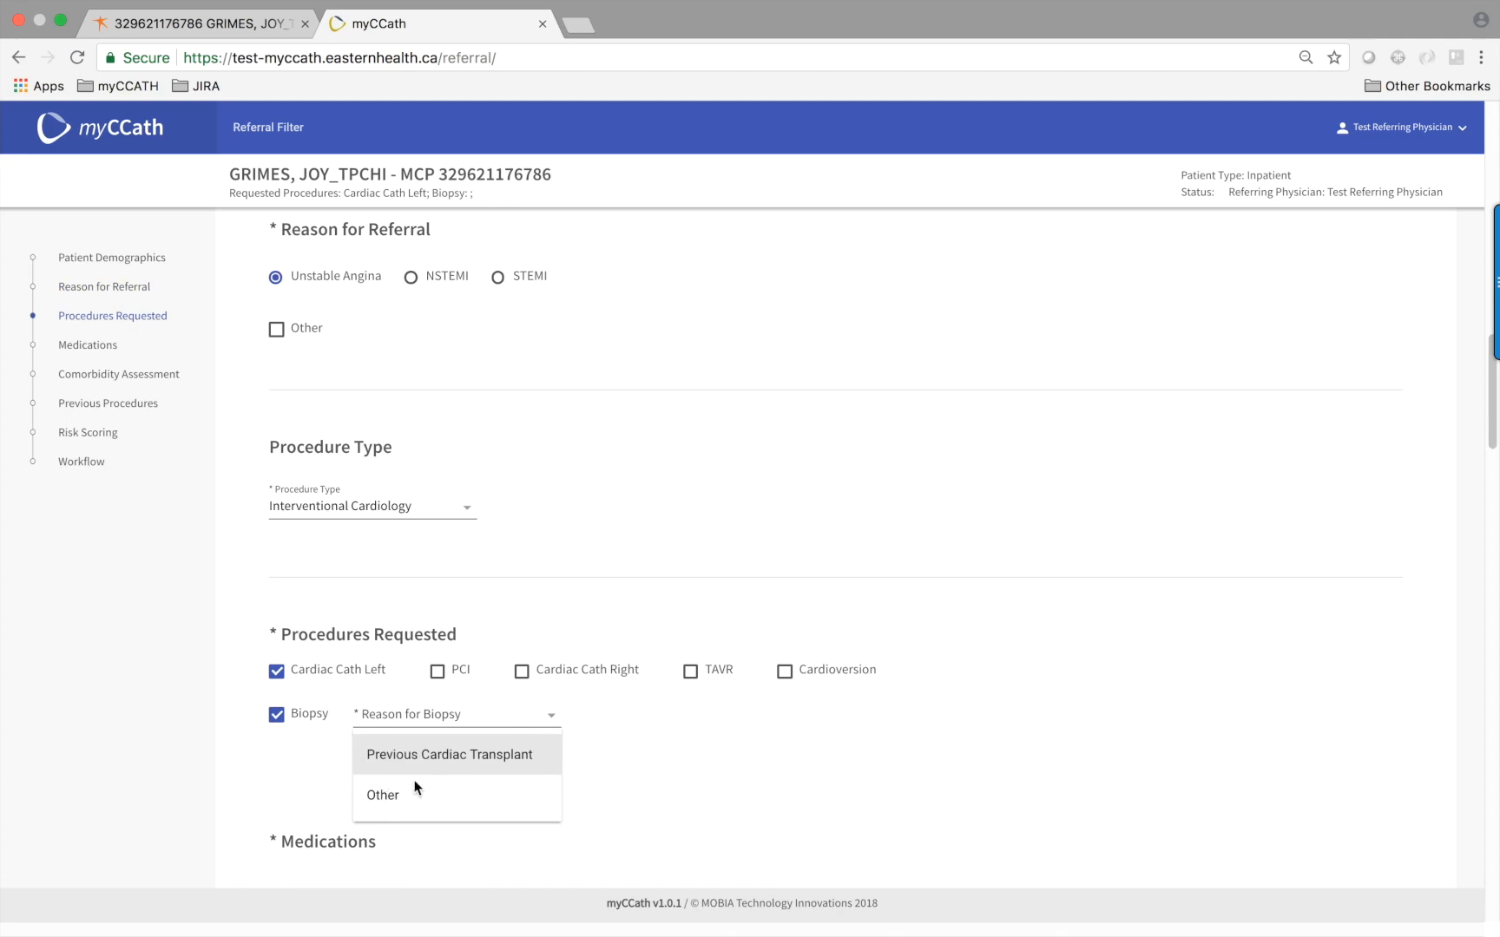
click(276, 717)
scroll(379, 466, down, 5)
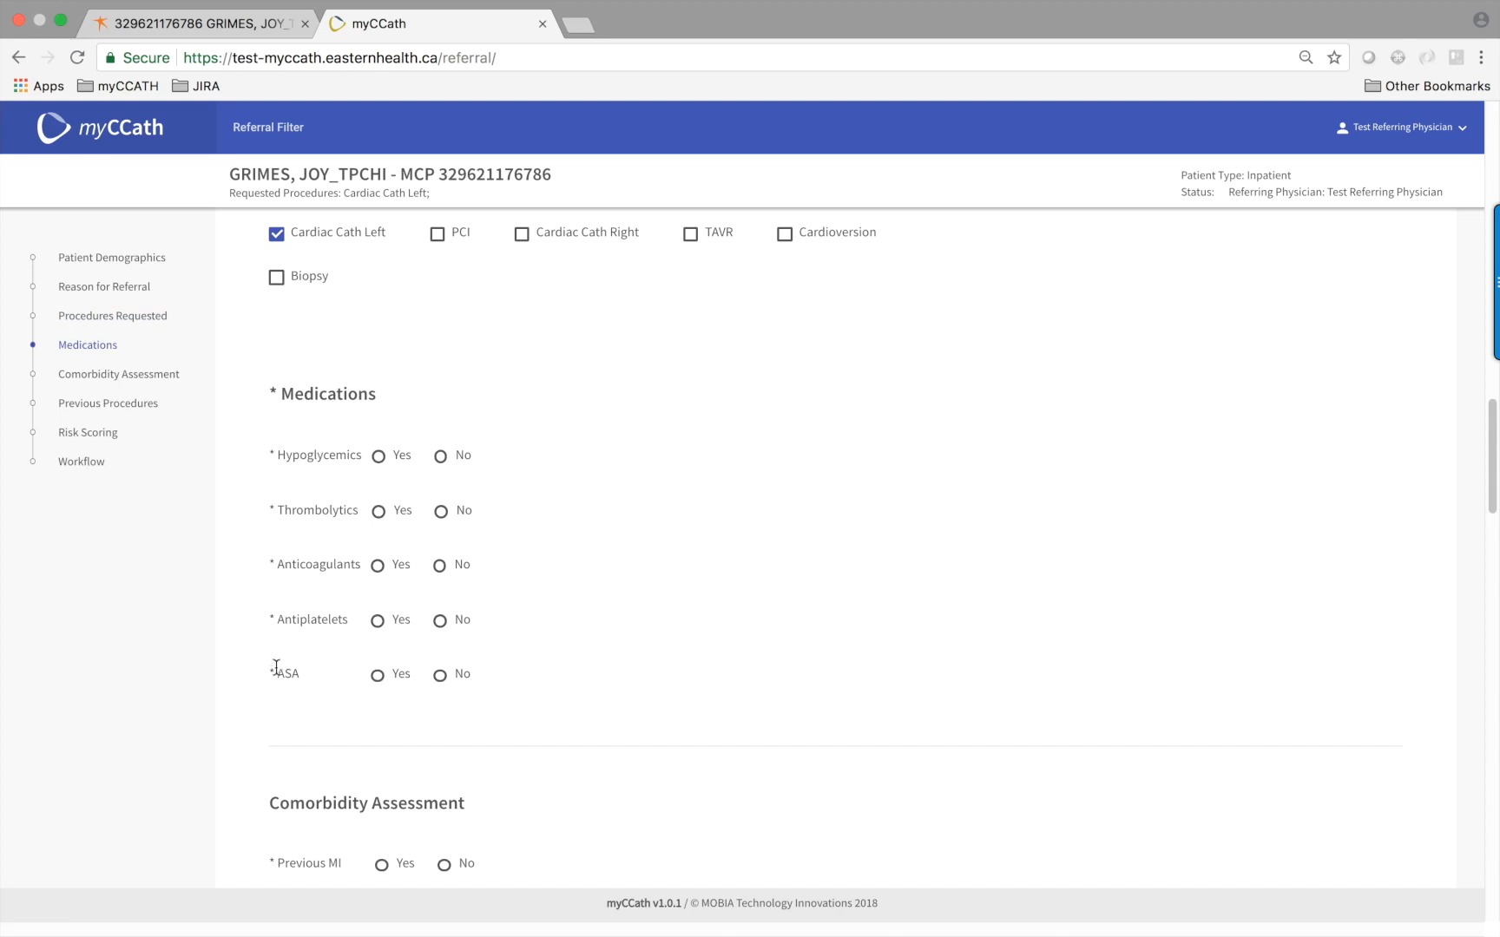
Mark Hypoglycemics (Oral Hypoglycemics), Thrombolytics and Anticoagulants as Yes and ASA as No
click(379, 459)
click(727, 464)
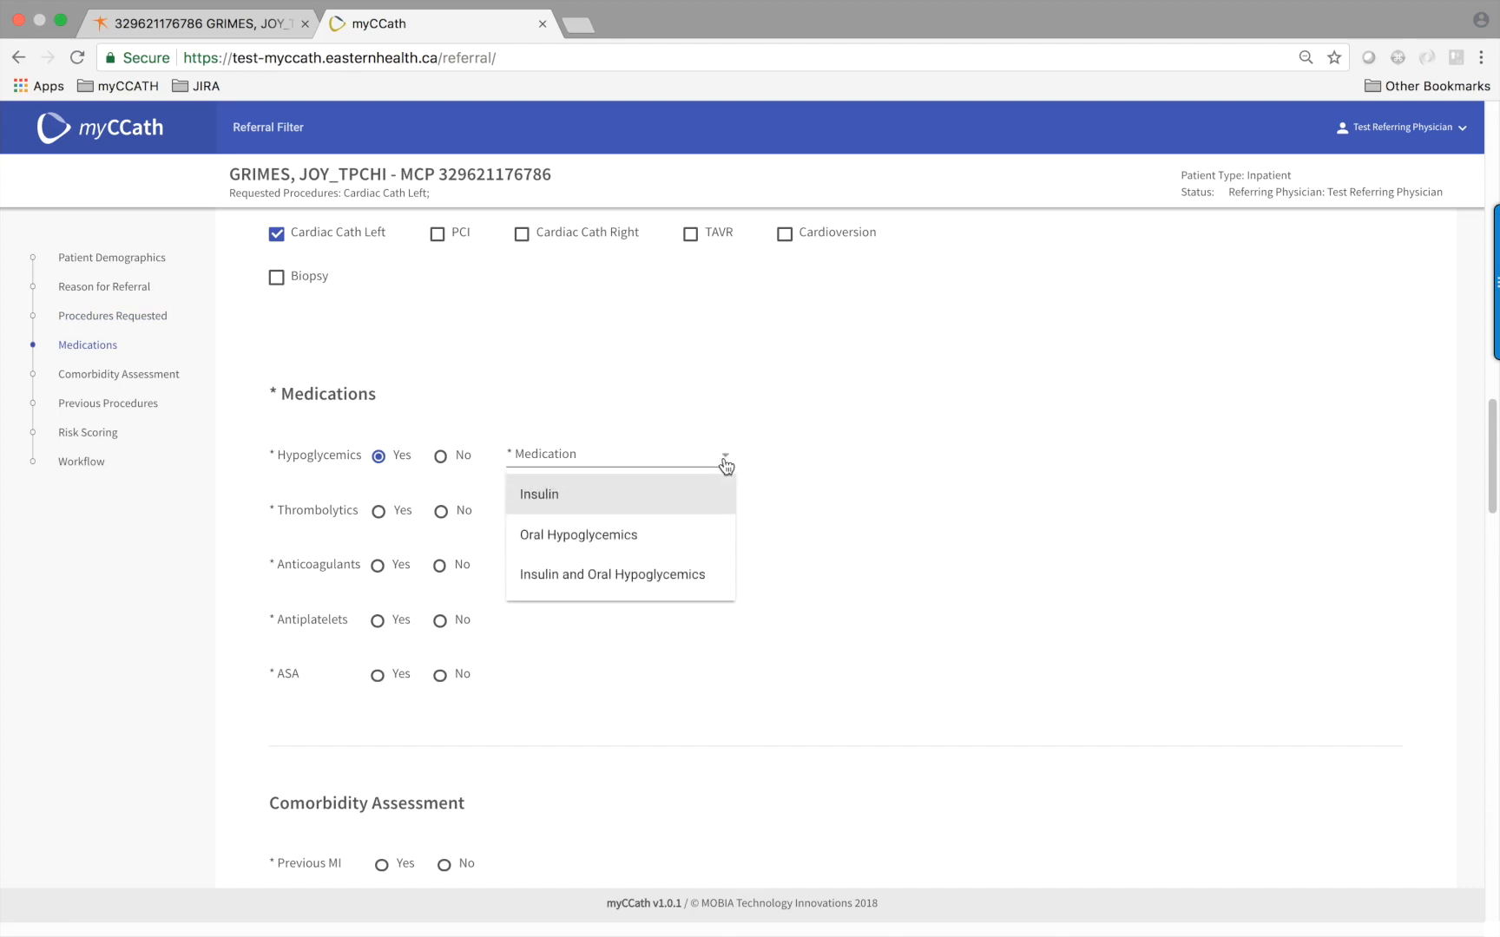
click(619, 535)
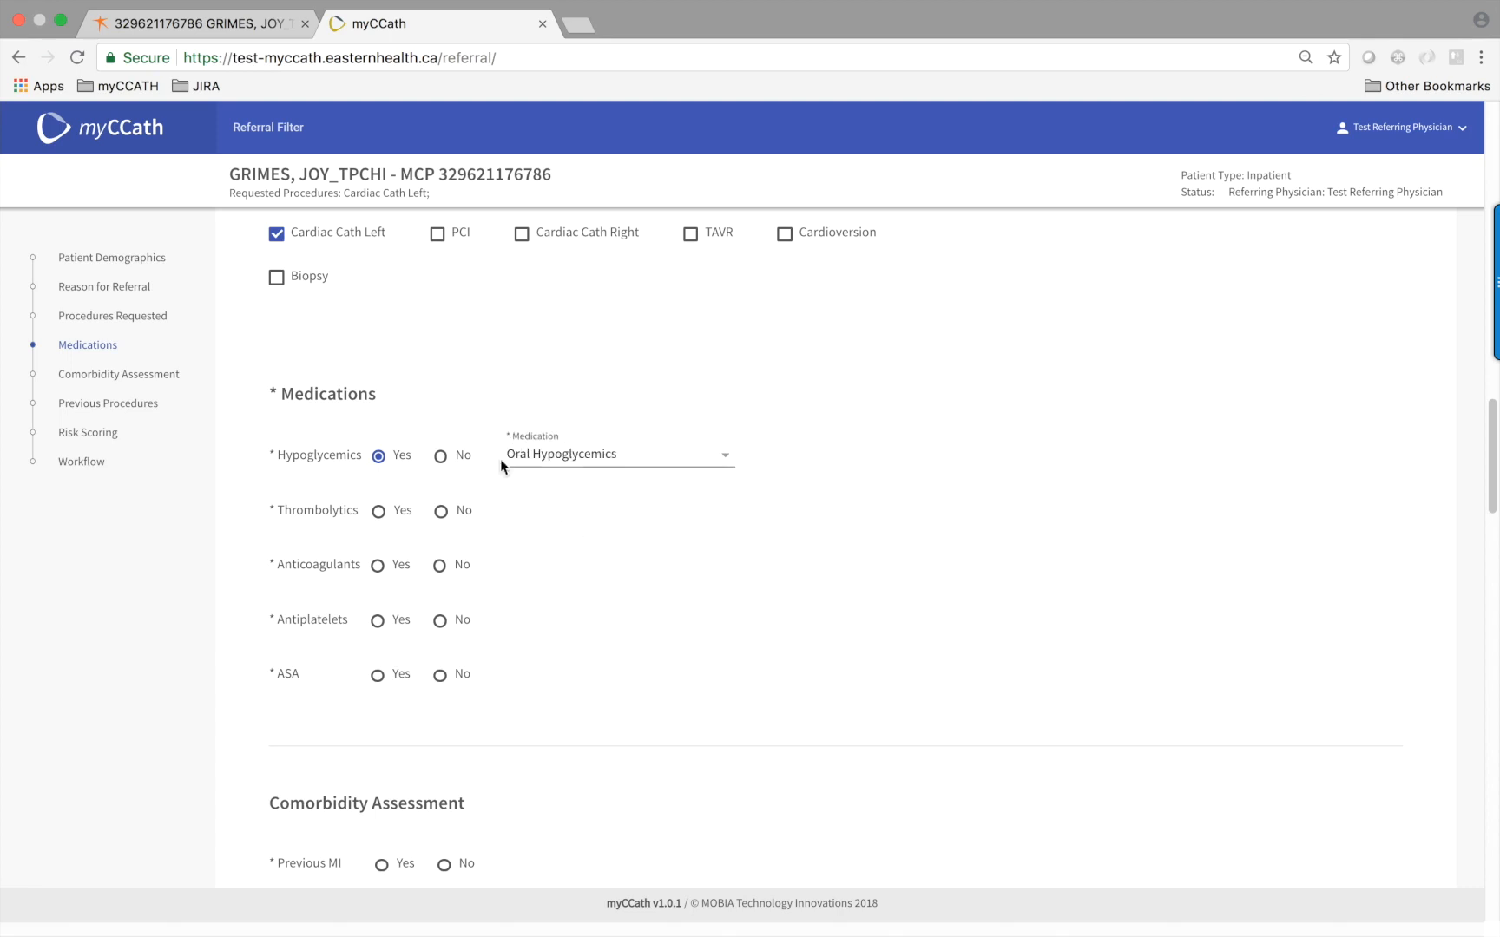
click(378, 514)
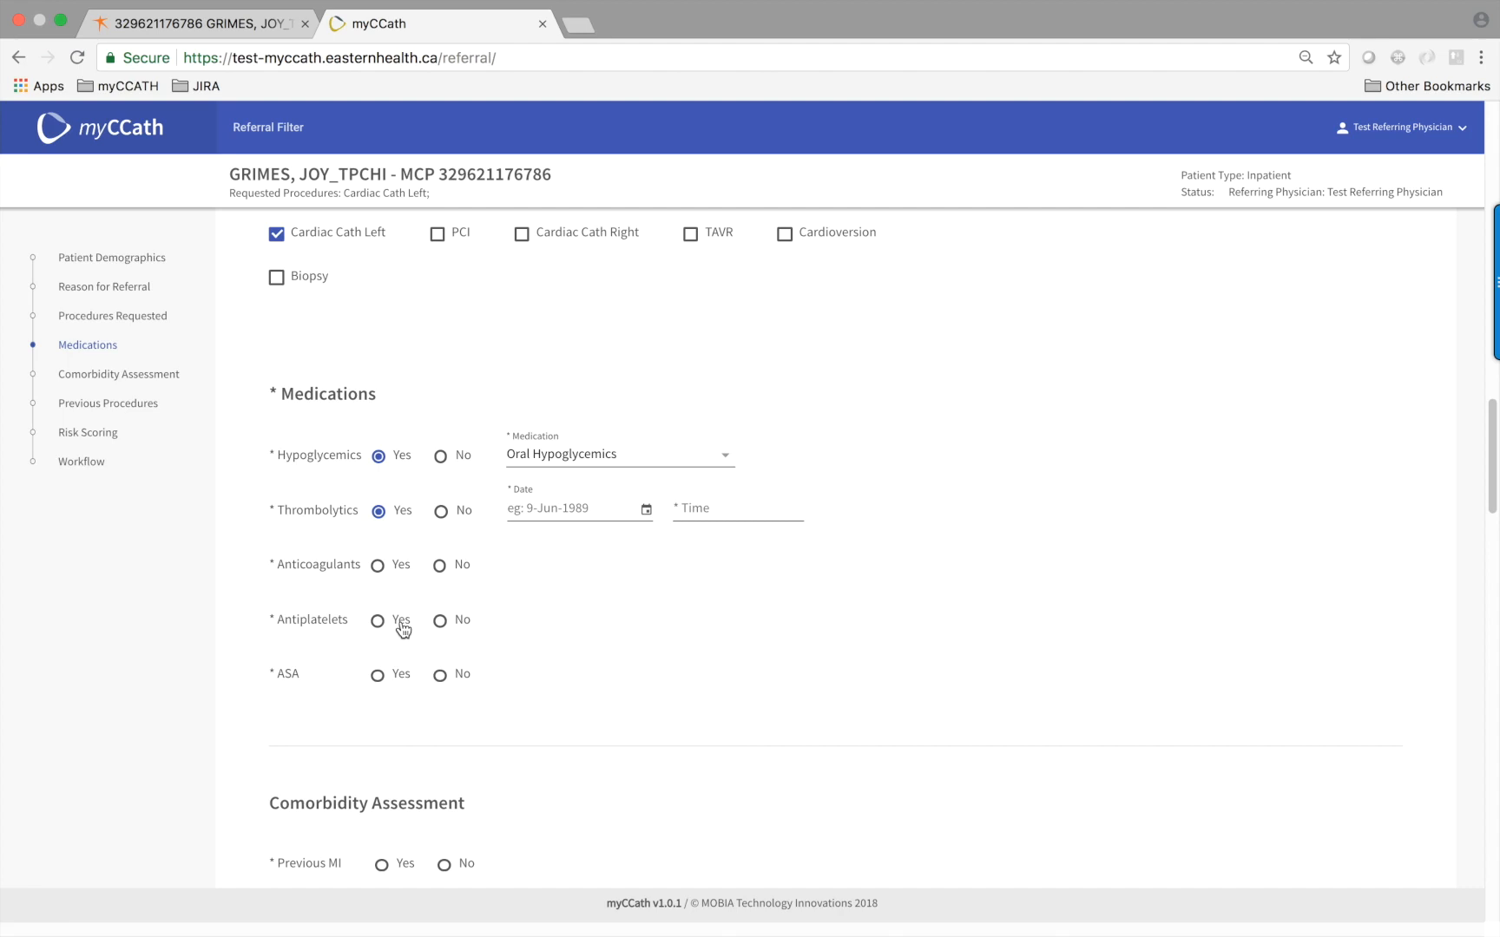
click(379, 566)
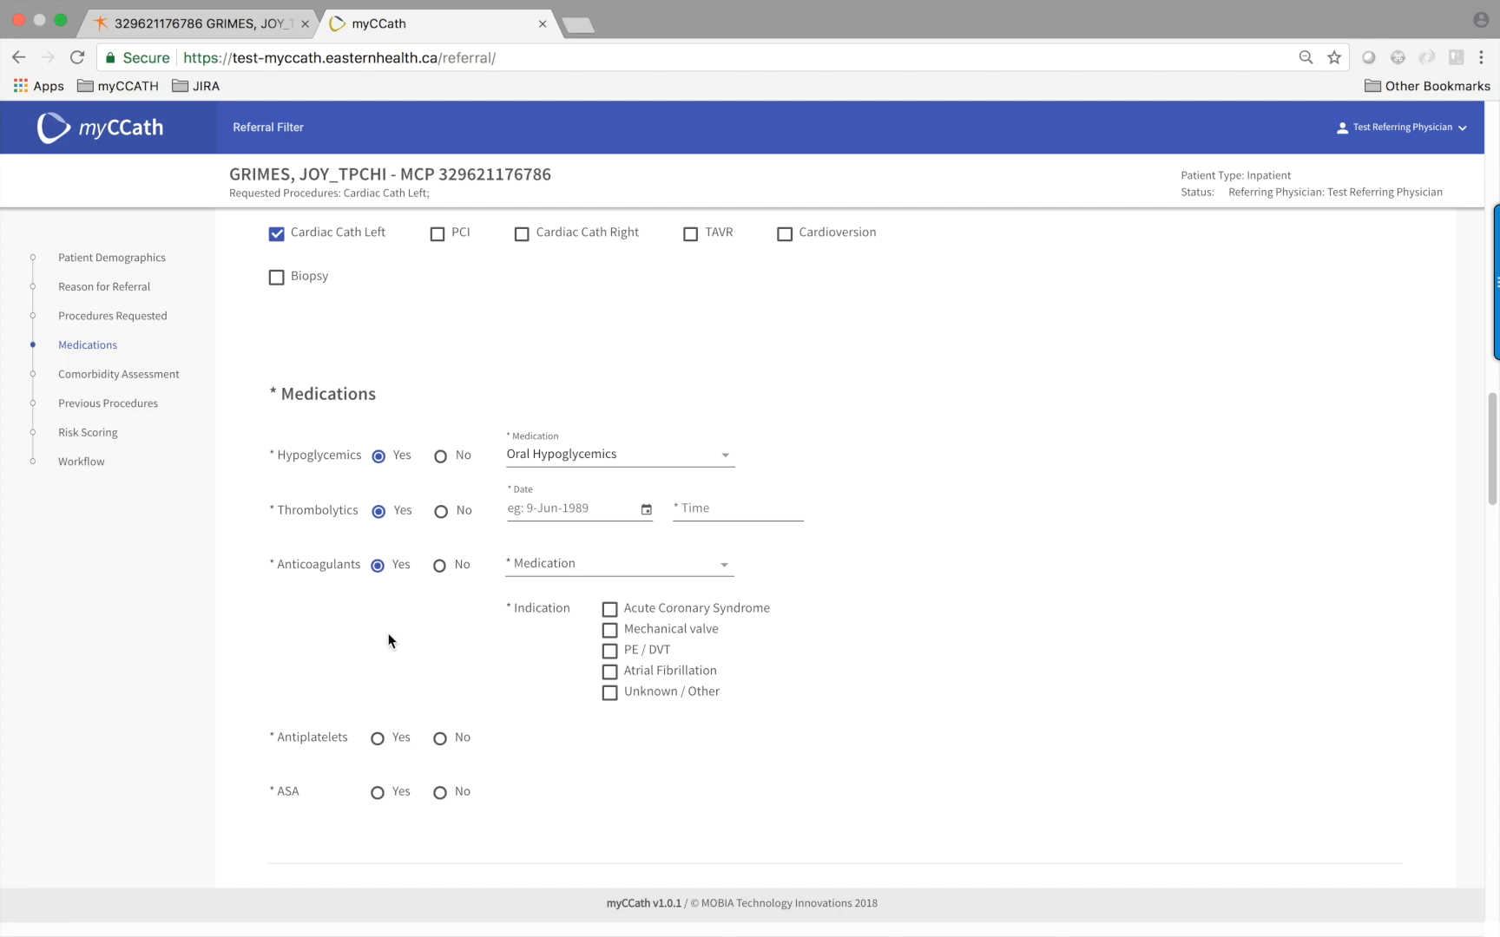
scroll(387, 641, down, 1)
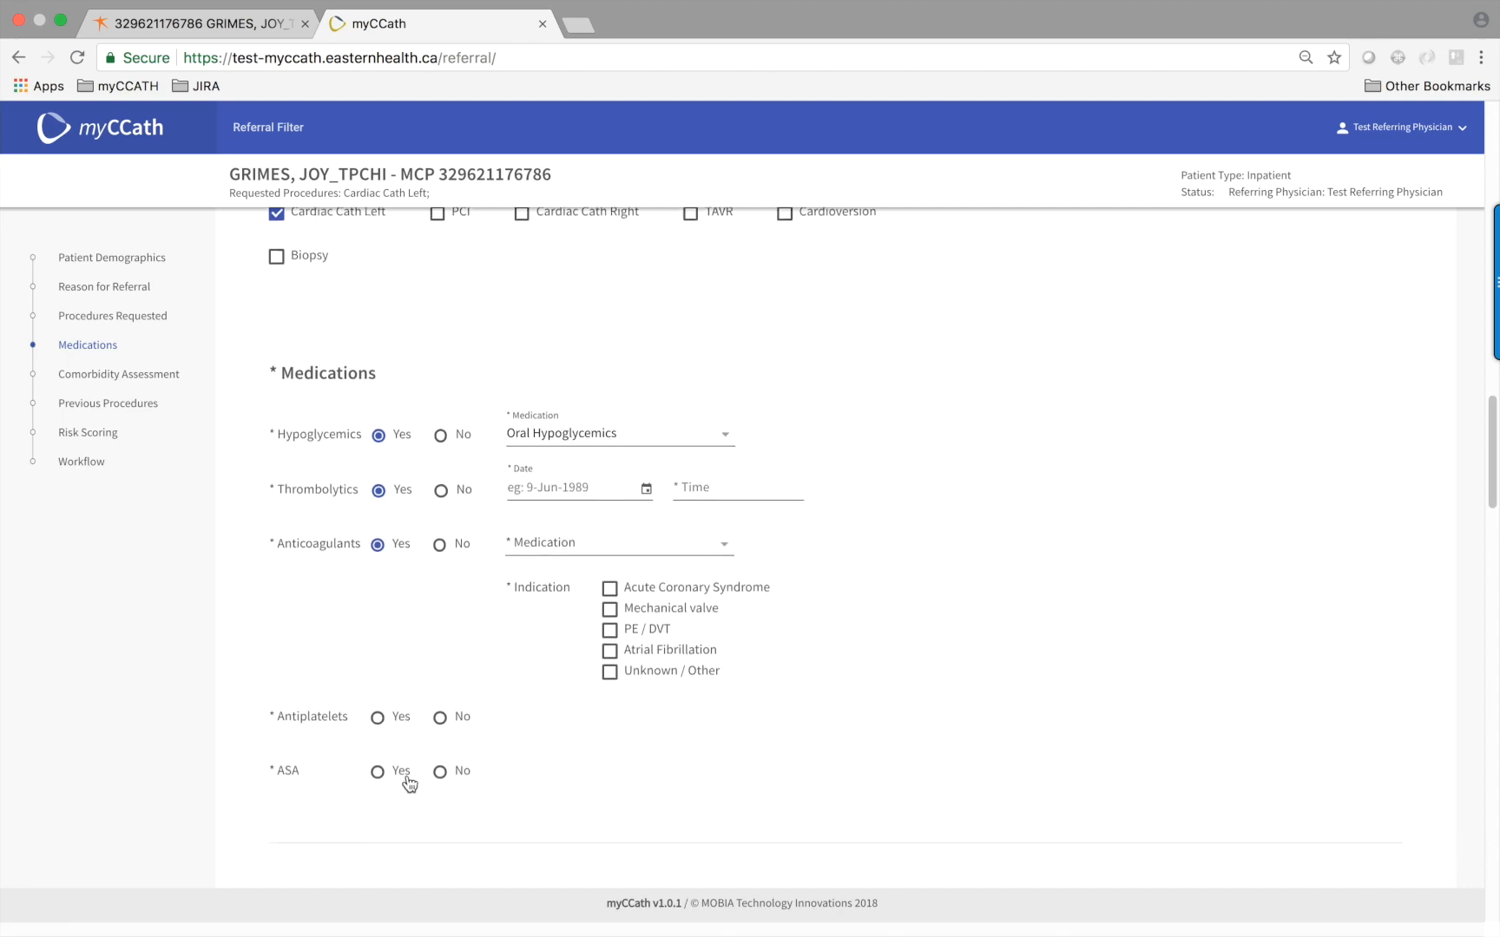
click(442, 773)
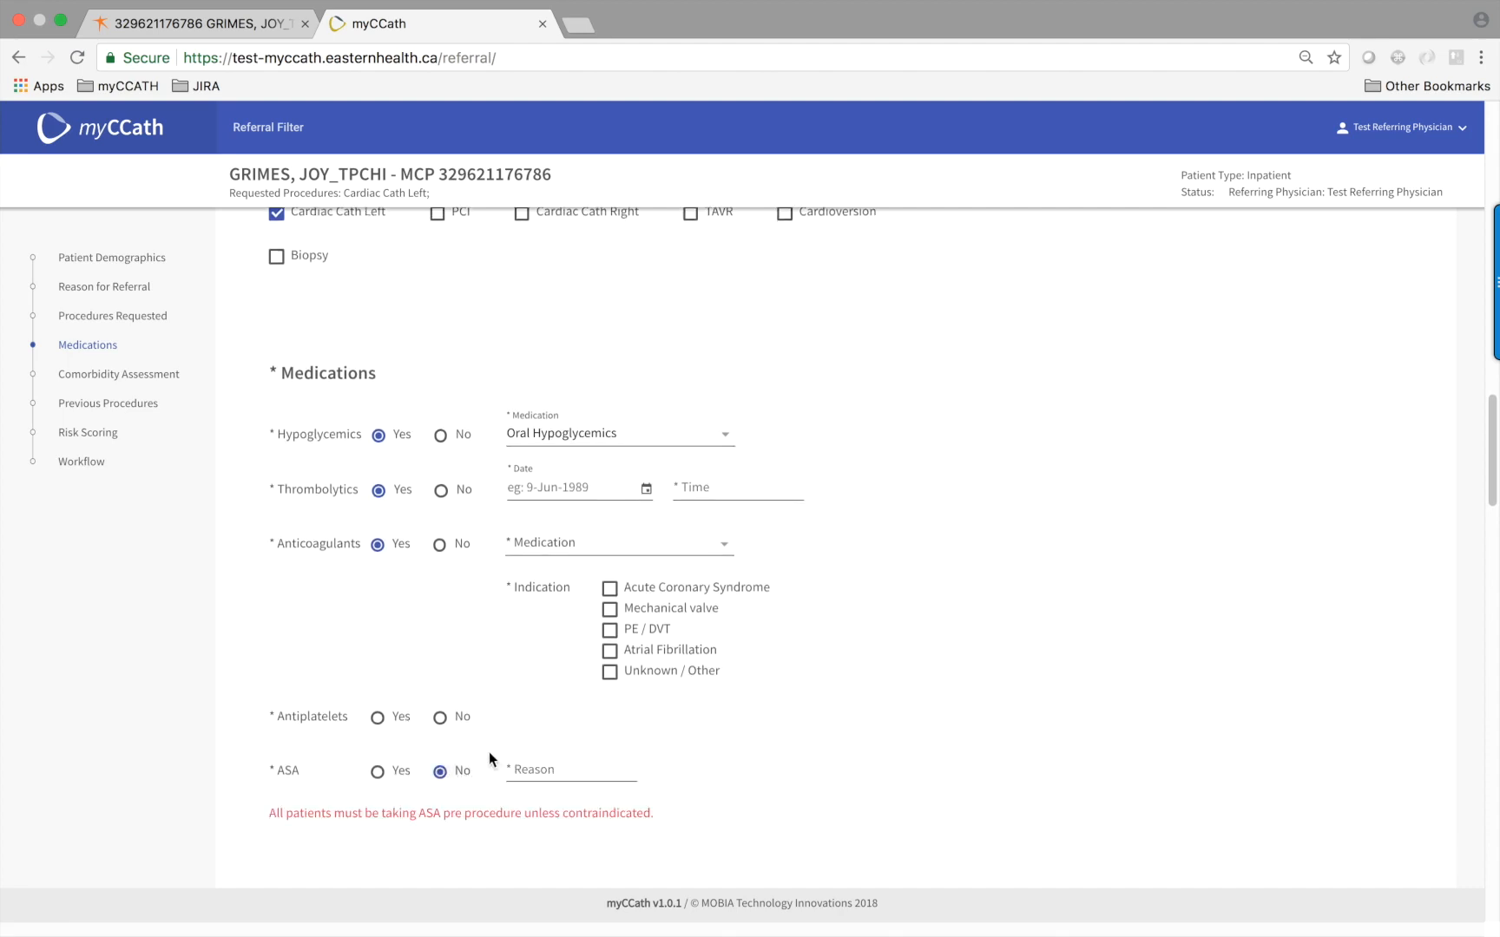
scroll(495, 726, down, 5)
scroll(496, 698, down, 4)
scroll(505, 694, down, 4)
Answer previous MI Yes, COPD No, dialysis Yes, and GFR and hemoglobin Yes
scroll(506, 691, down, 4)
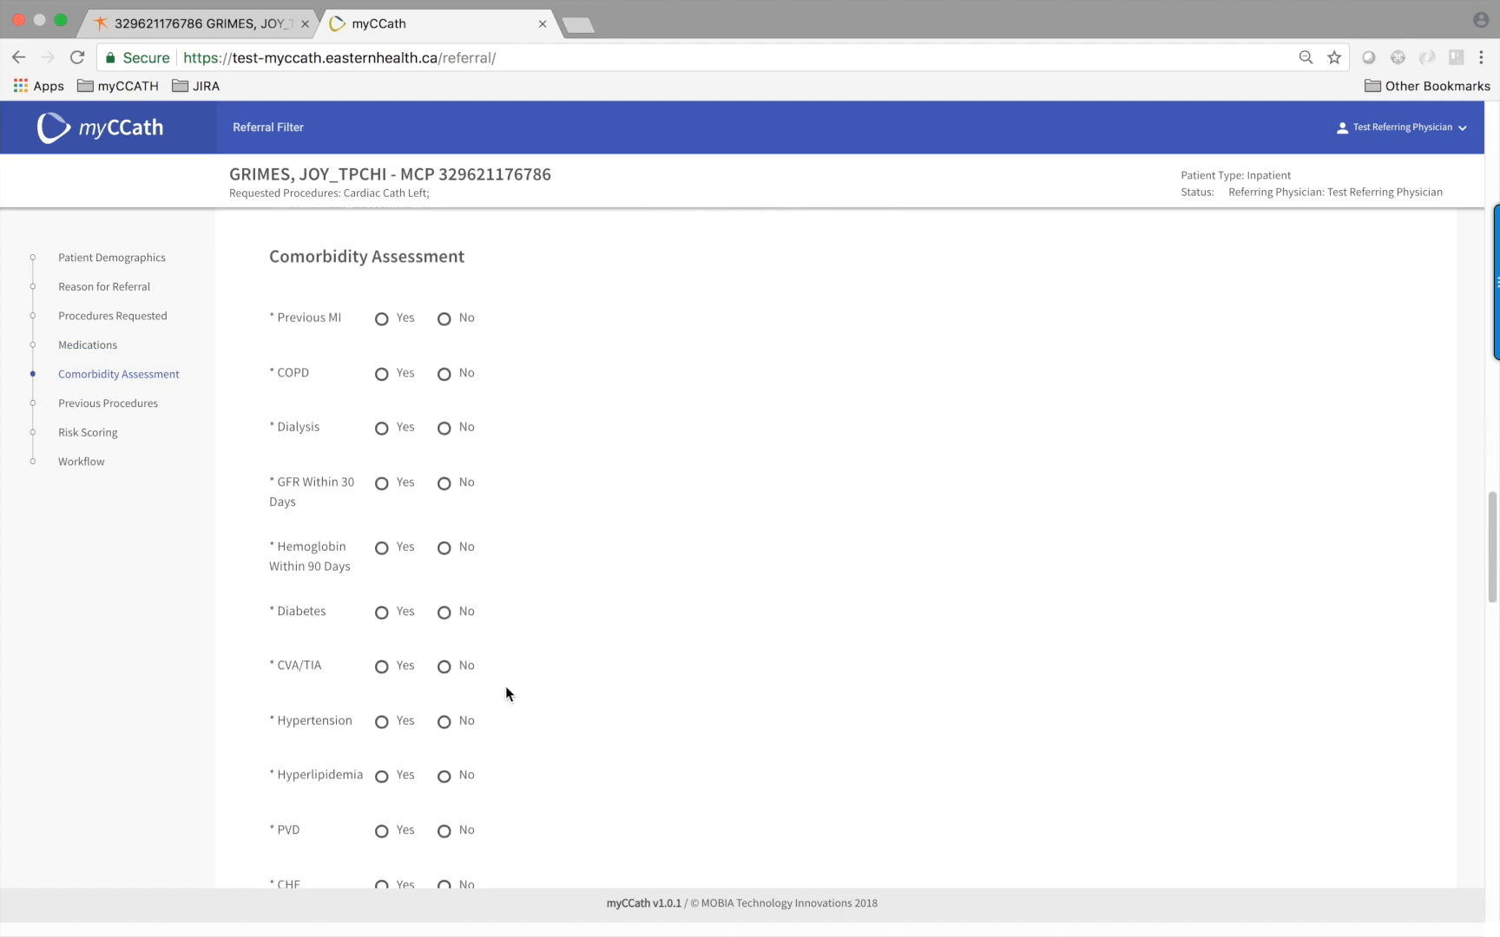
click(386, 315)
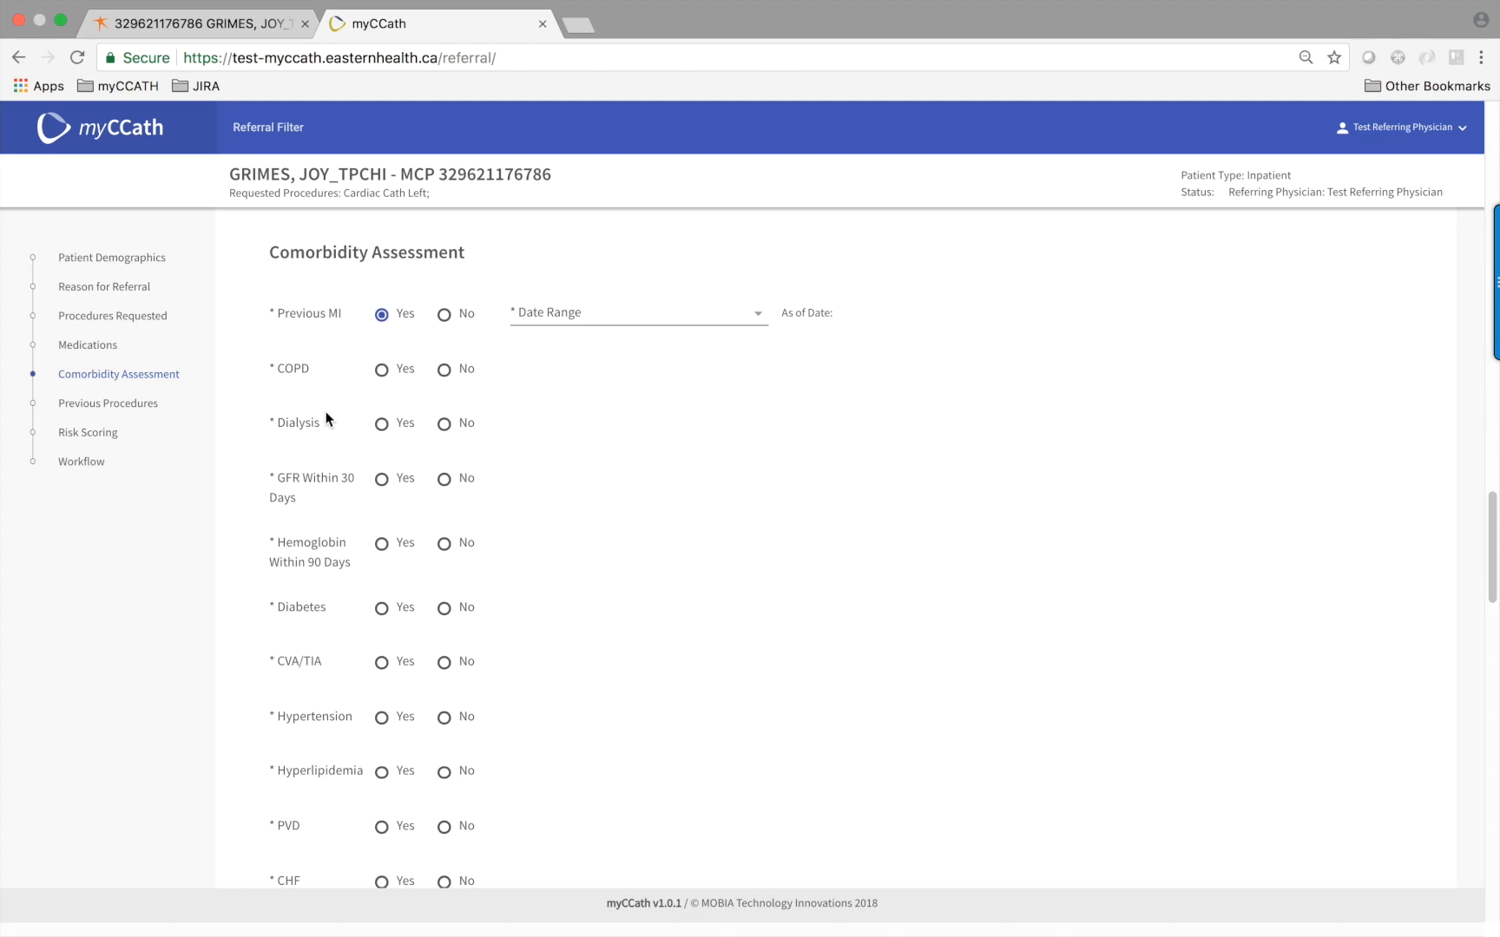
click(444, 371)
click(382, 425)
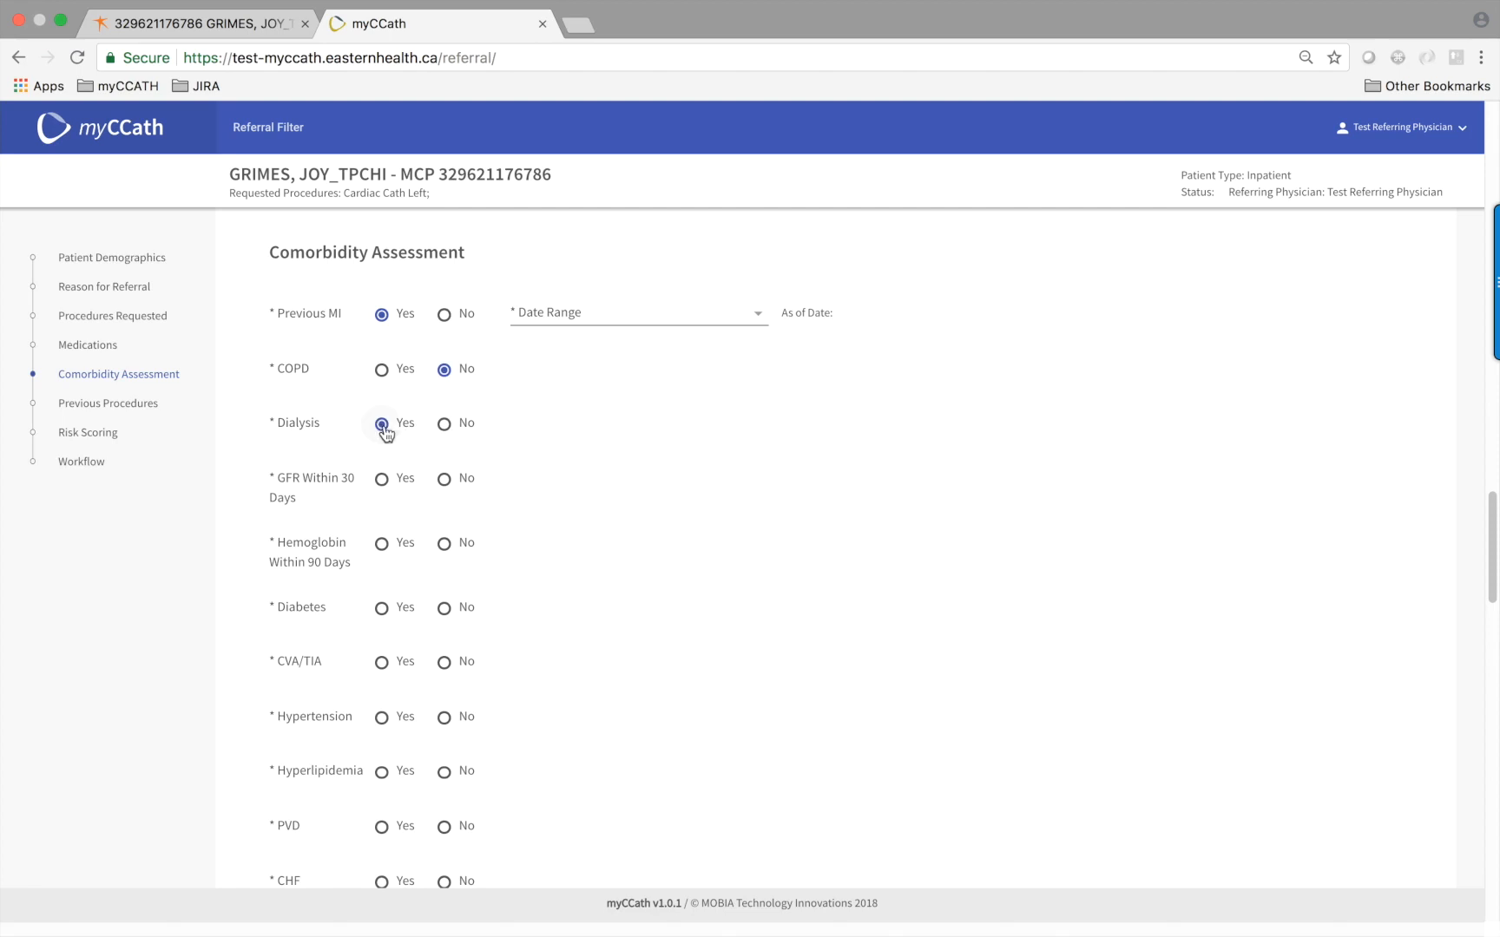
click(383, 481)
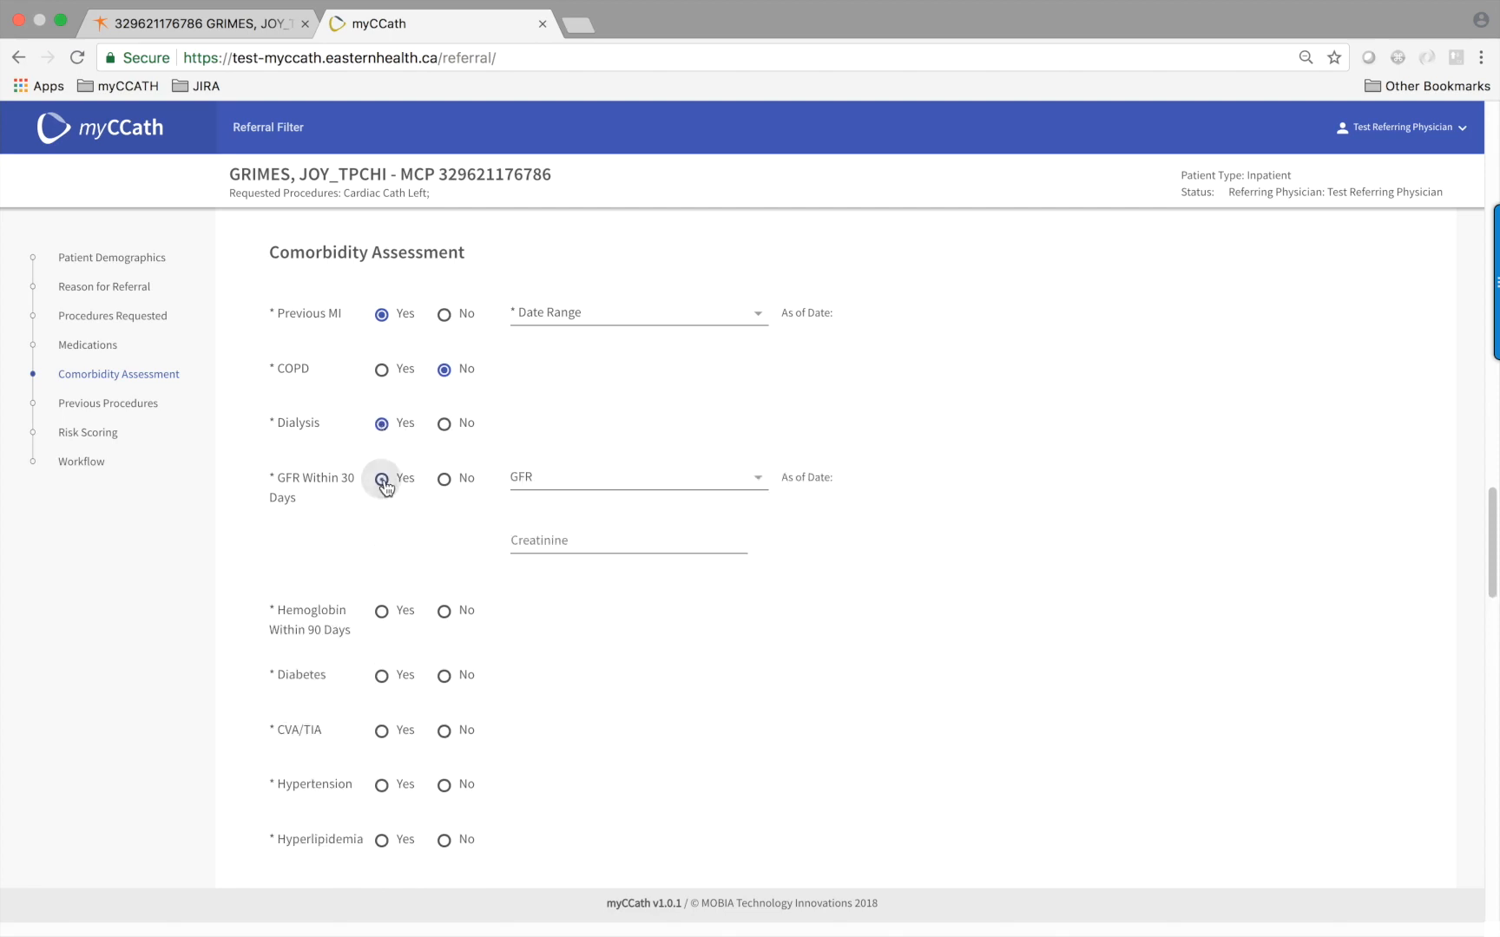
click(382, 612)
scroll(513, 662, down, 1)
scroll(509, 657, down, 1)
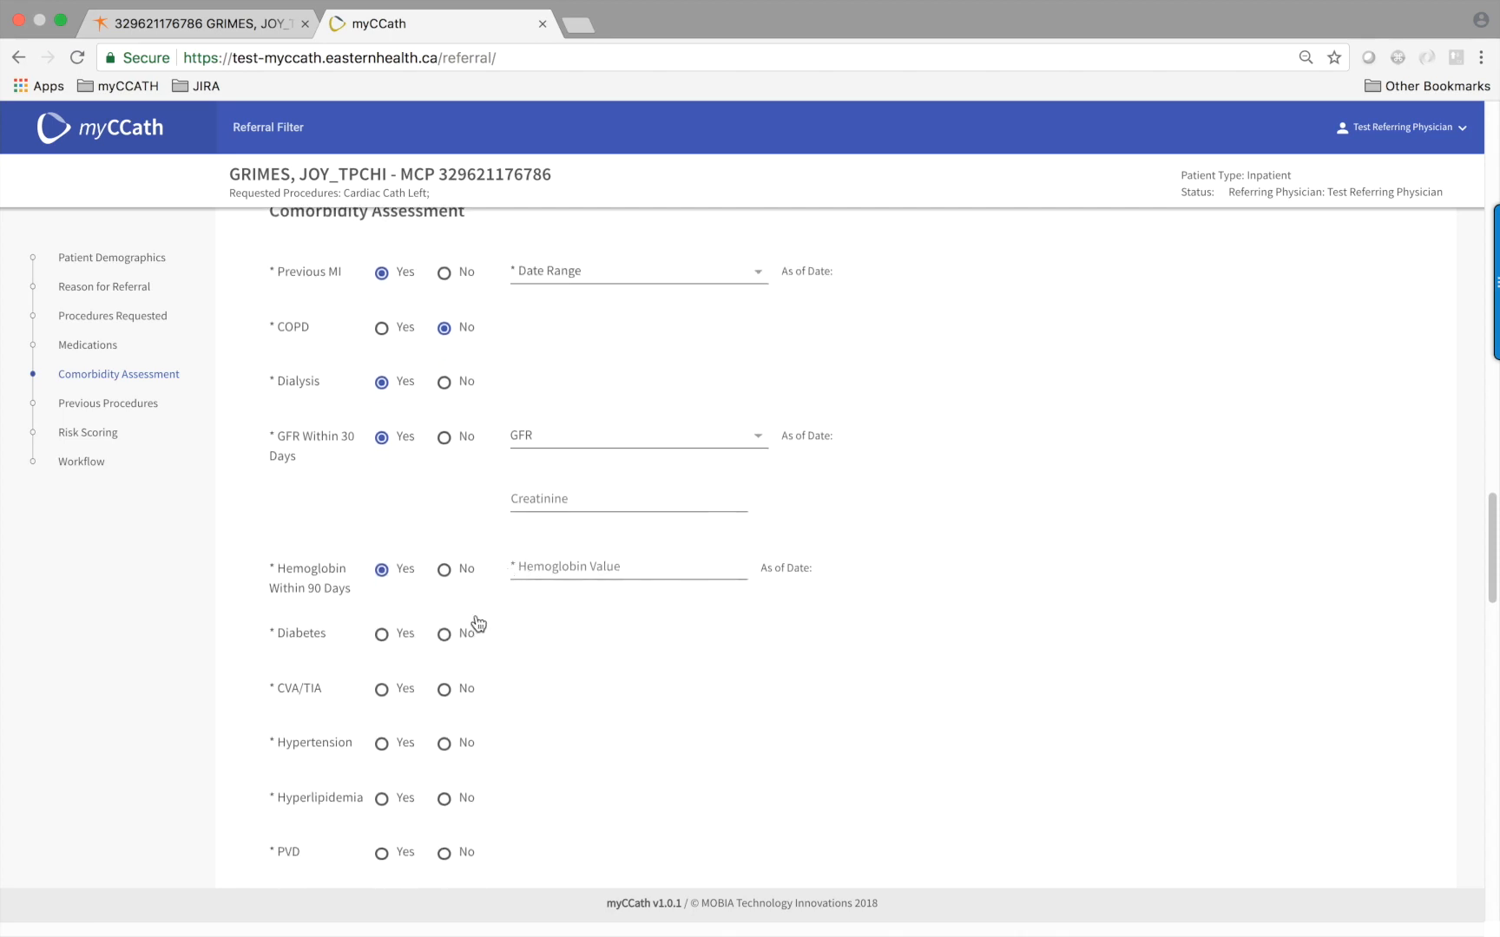
scroll(474, 623, down, 1)
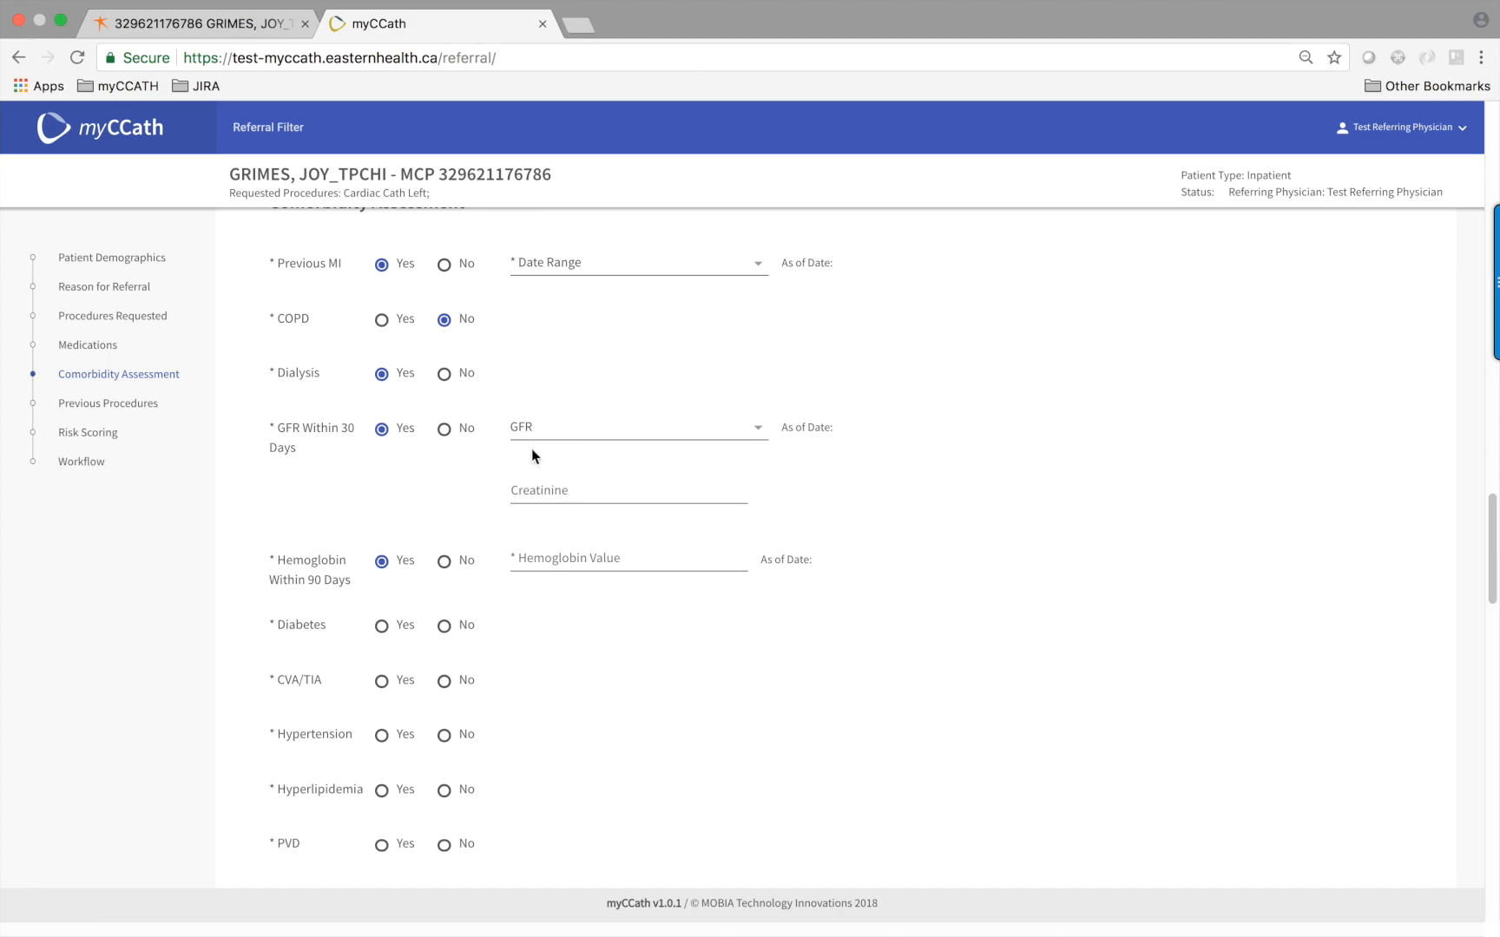
Set GFR >60; diabetes No, CVA/TIA Yes, hypertension No, hyperlipidemia and CHF Yes, former smoker
click(757, 429)
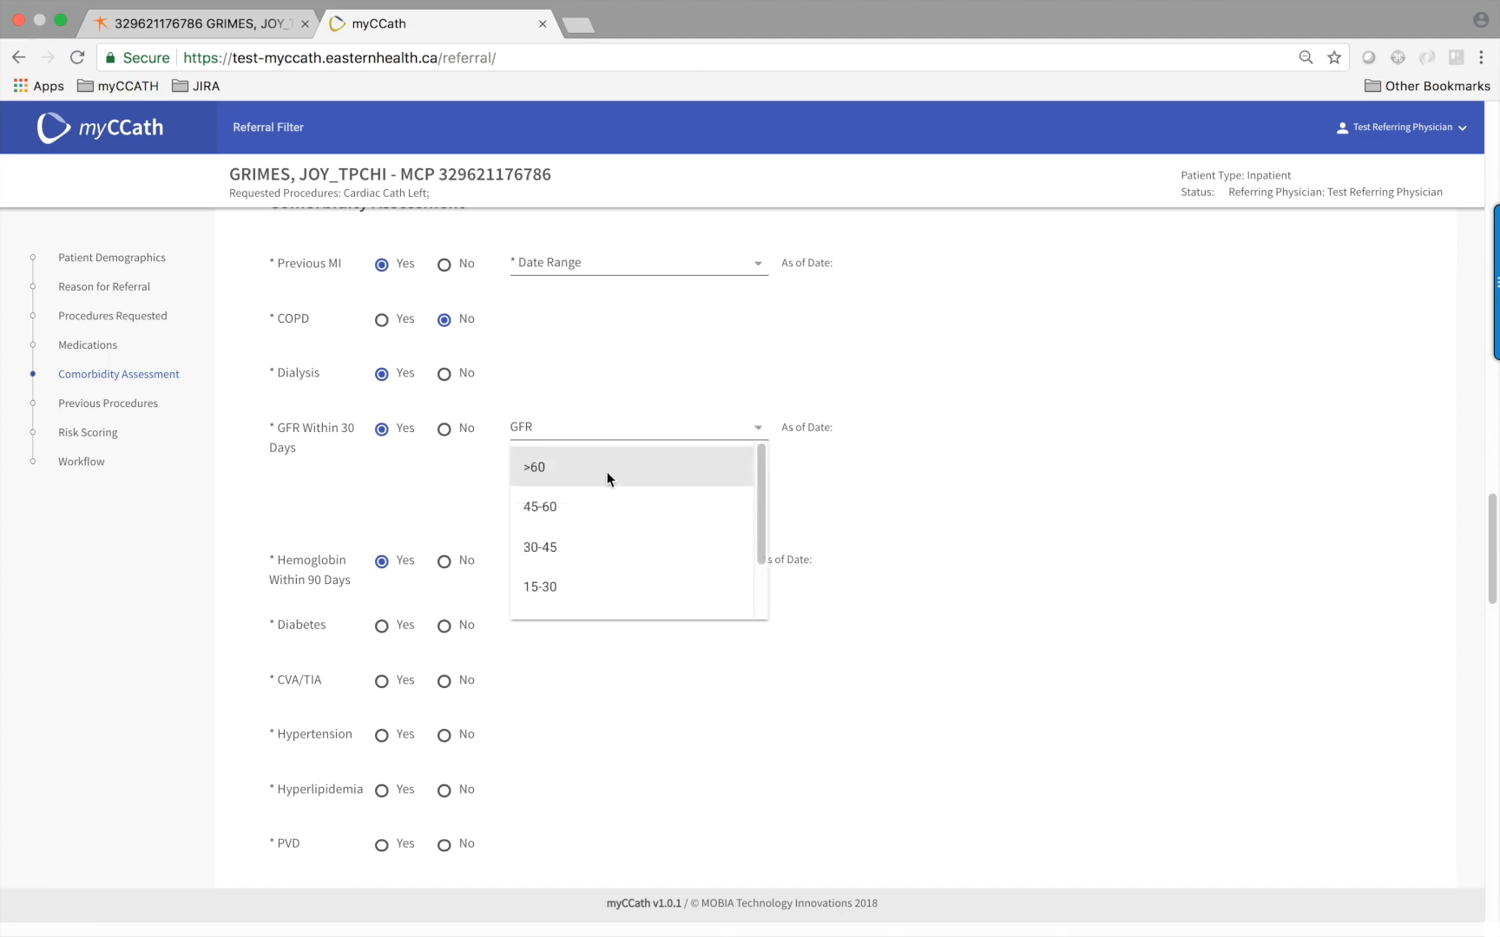
click(531, 469)
scroll(339, 523, down, 3)
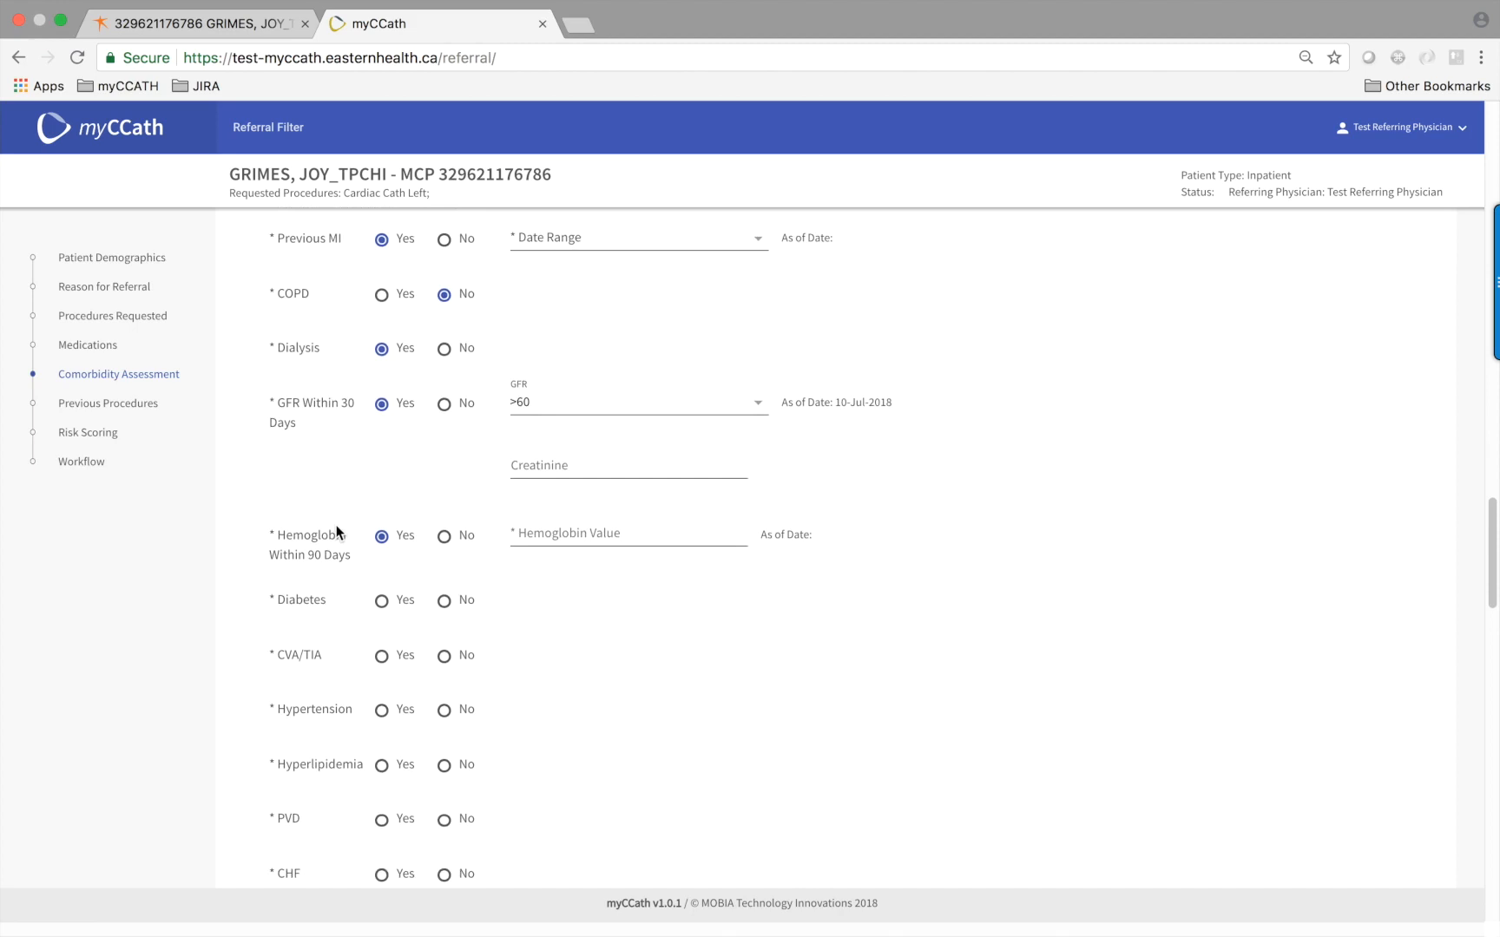
click(443, 487)
click(381, 543)
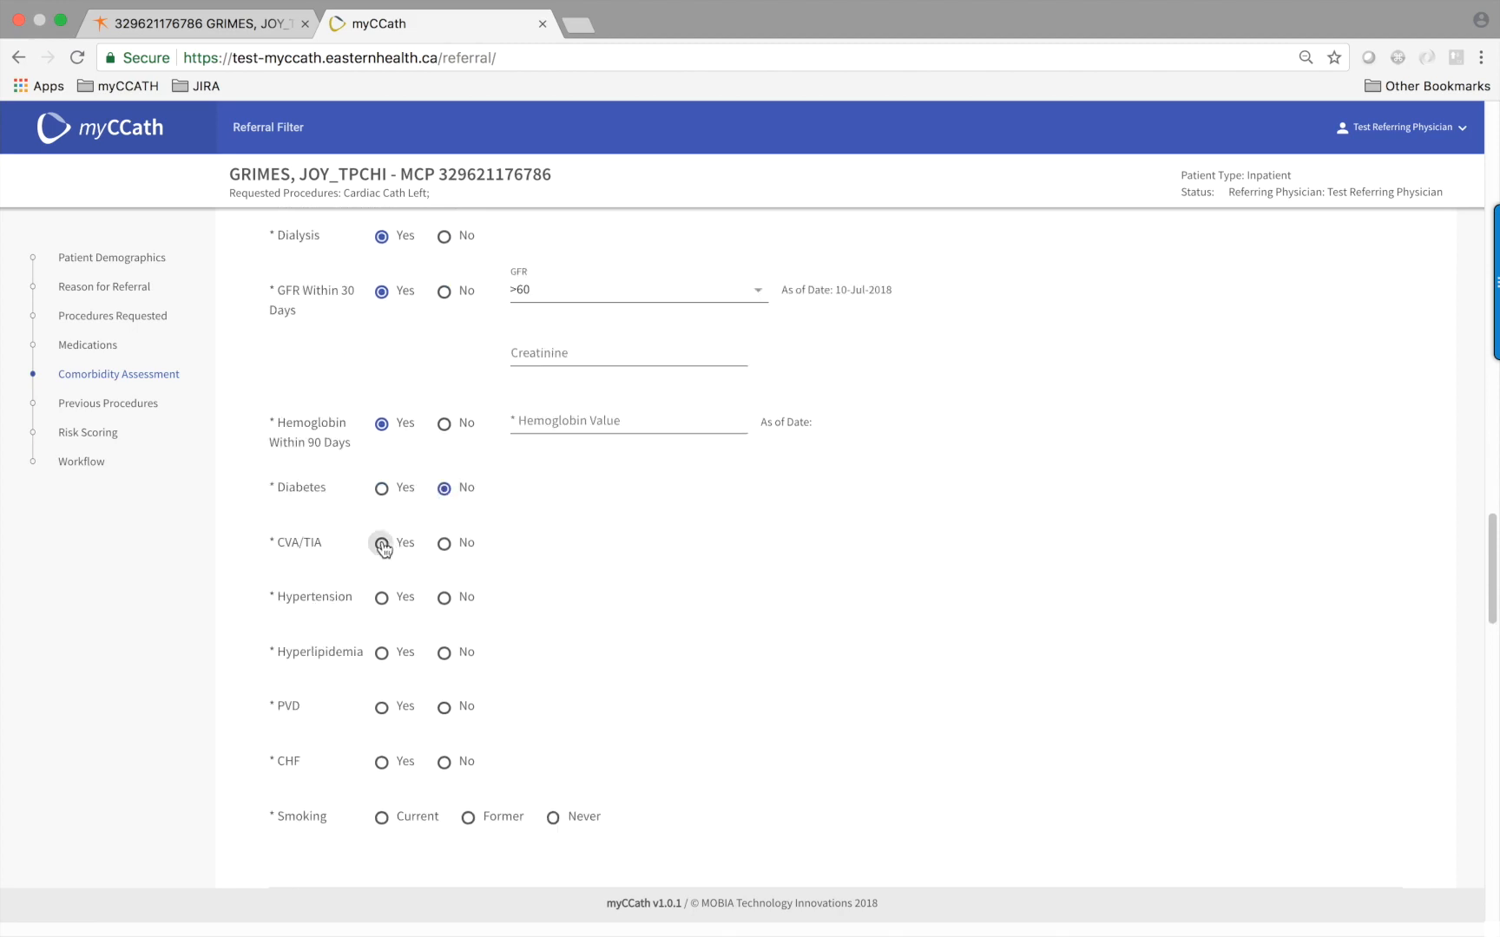
click(443, 597)
click(387, 653)
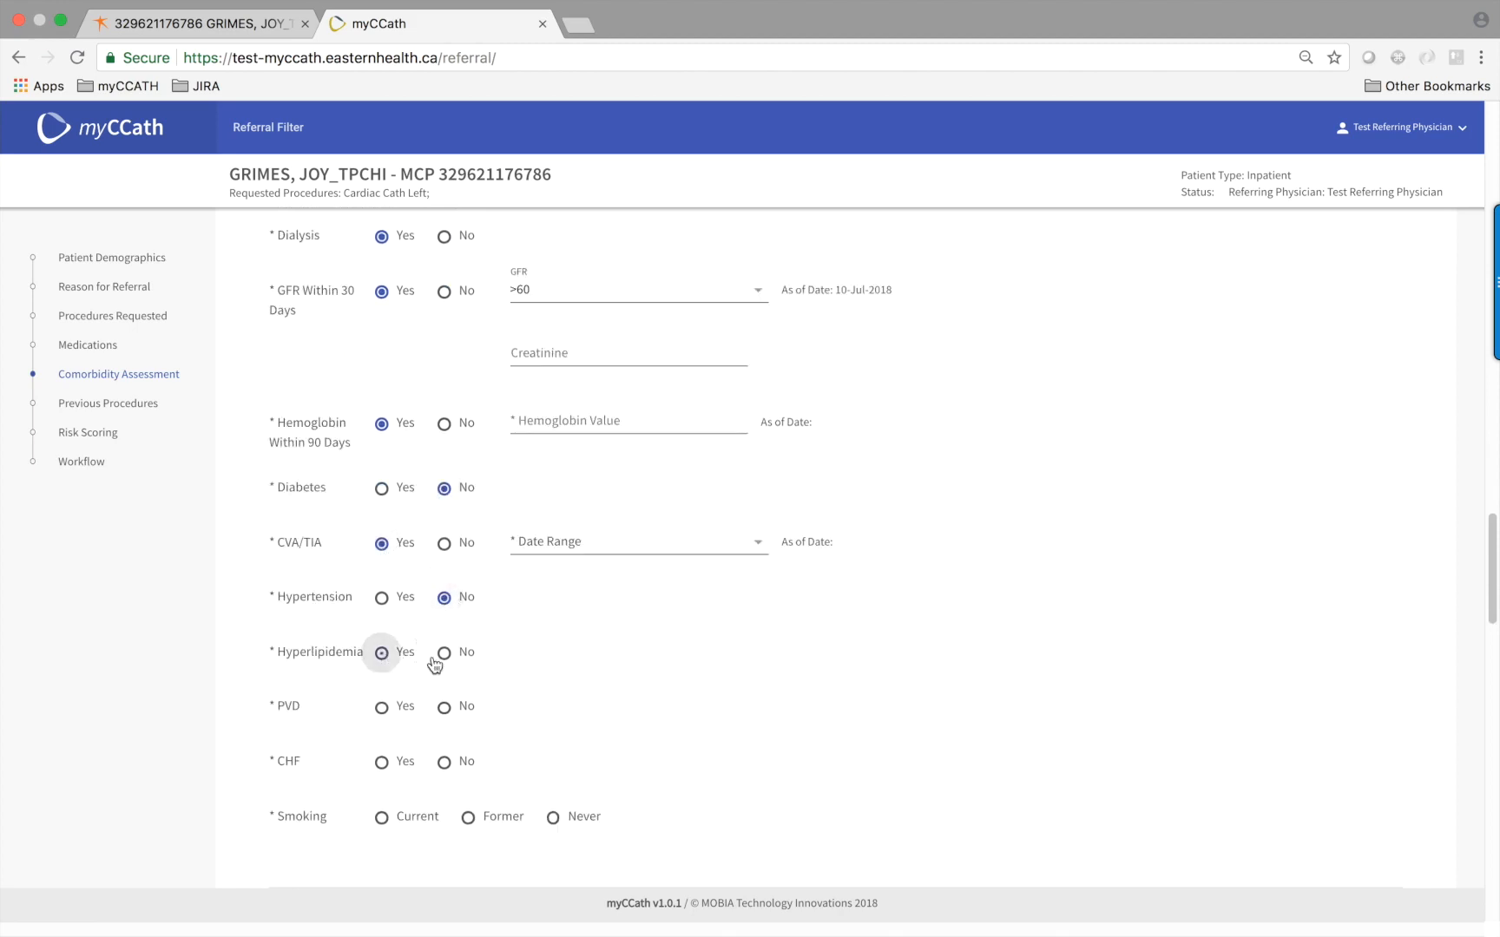
scroll(467, 681, down, 1)
click(382, 741)
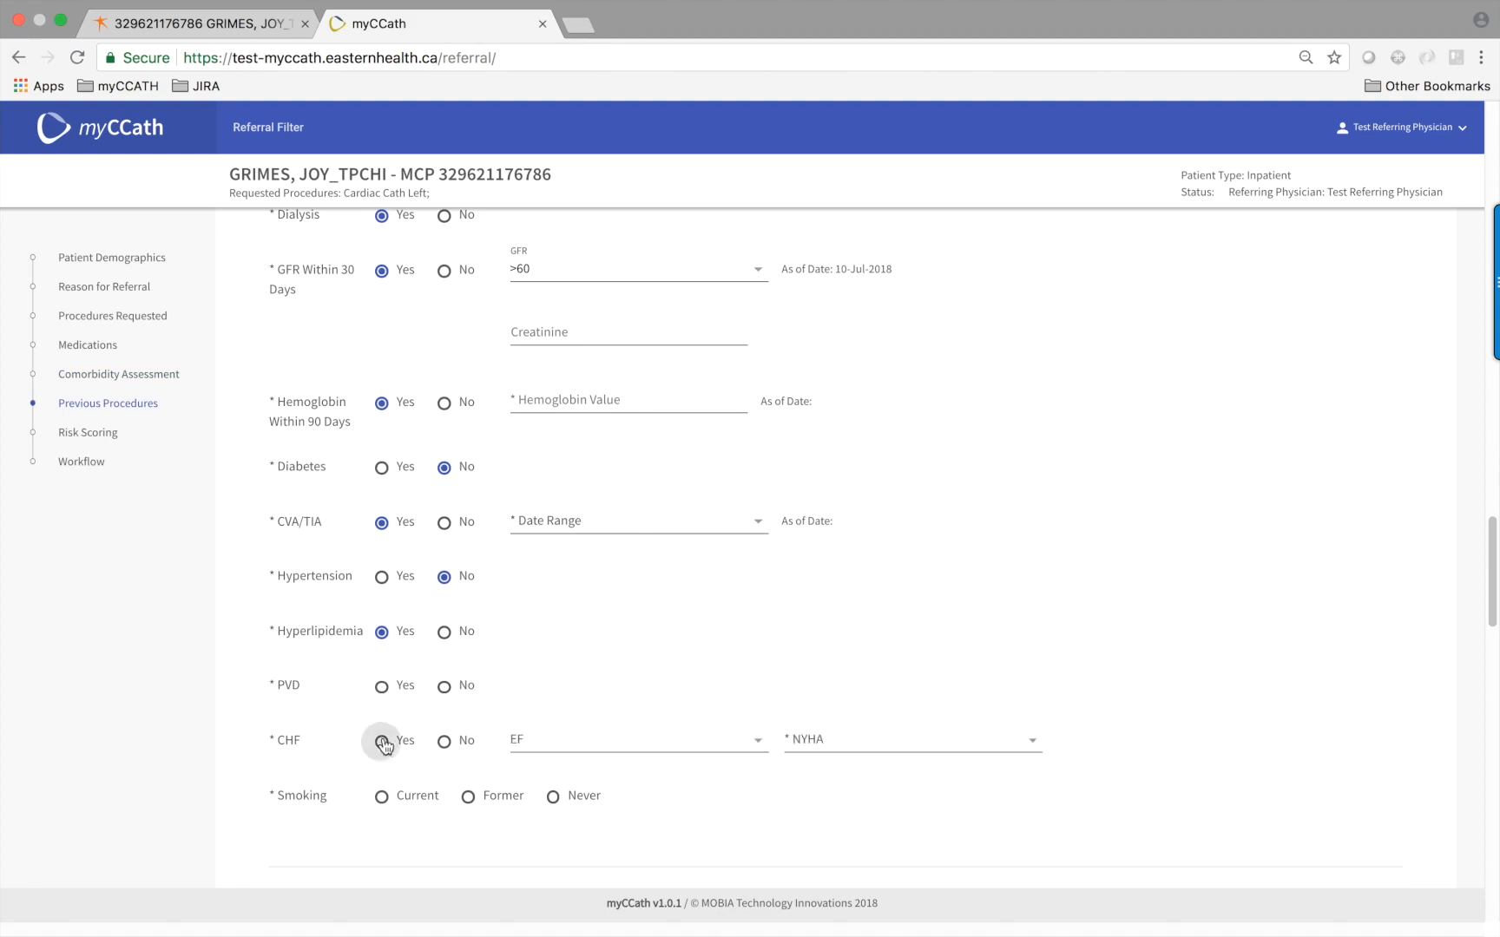
scroll(494, 725, down, 1)
click(468, 784)
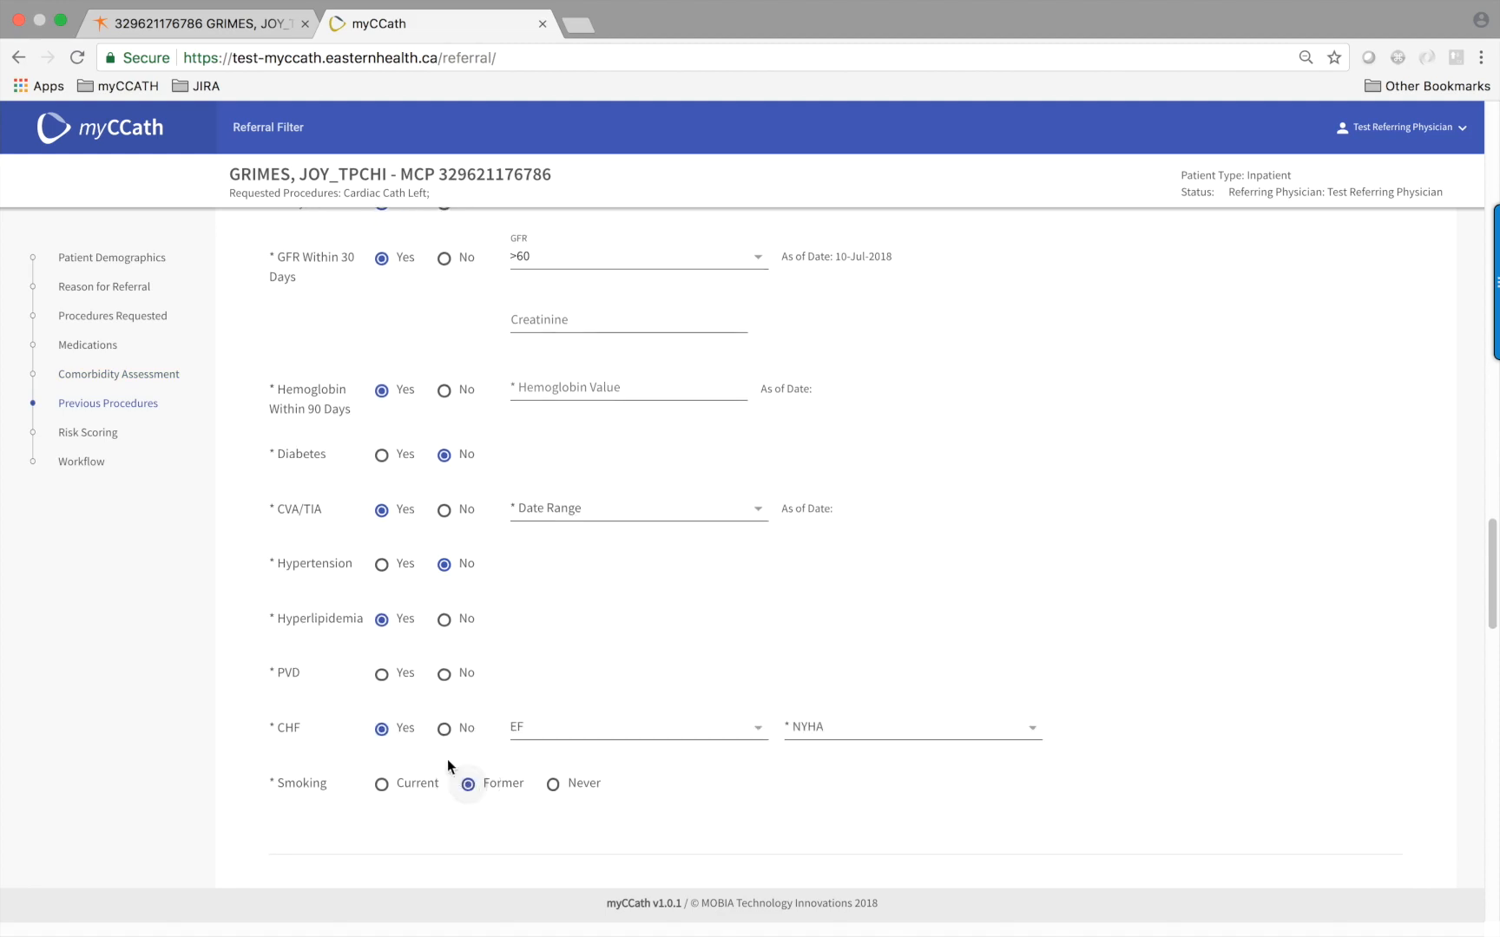
scroll(410, 753, down, 1)
scroll(411, 753, down, 8)
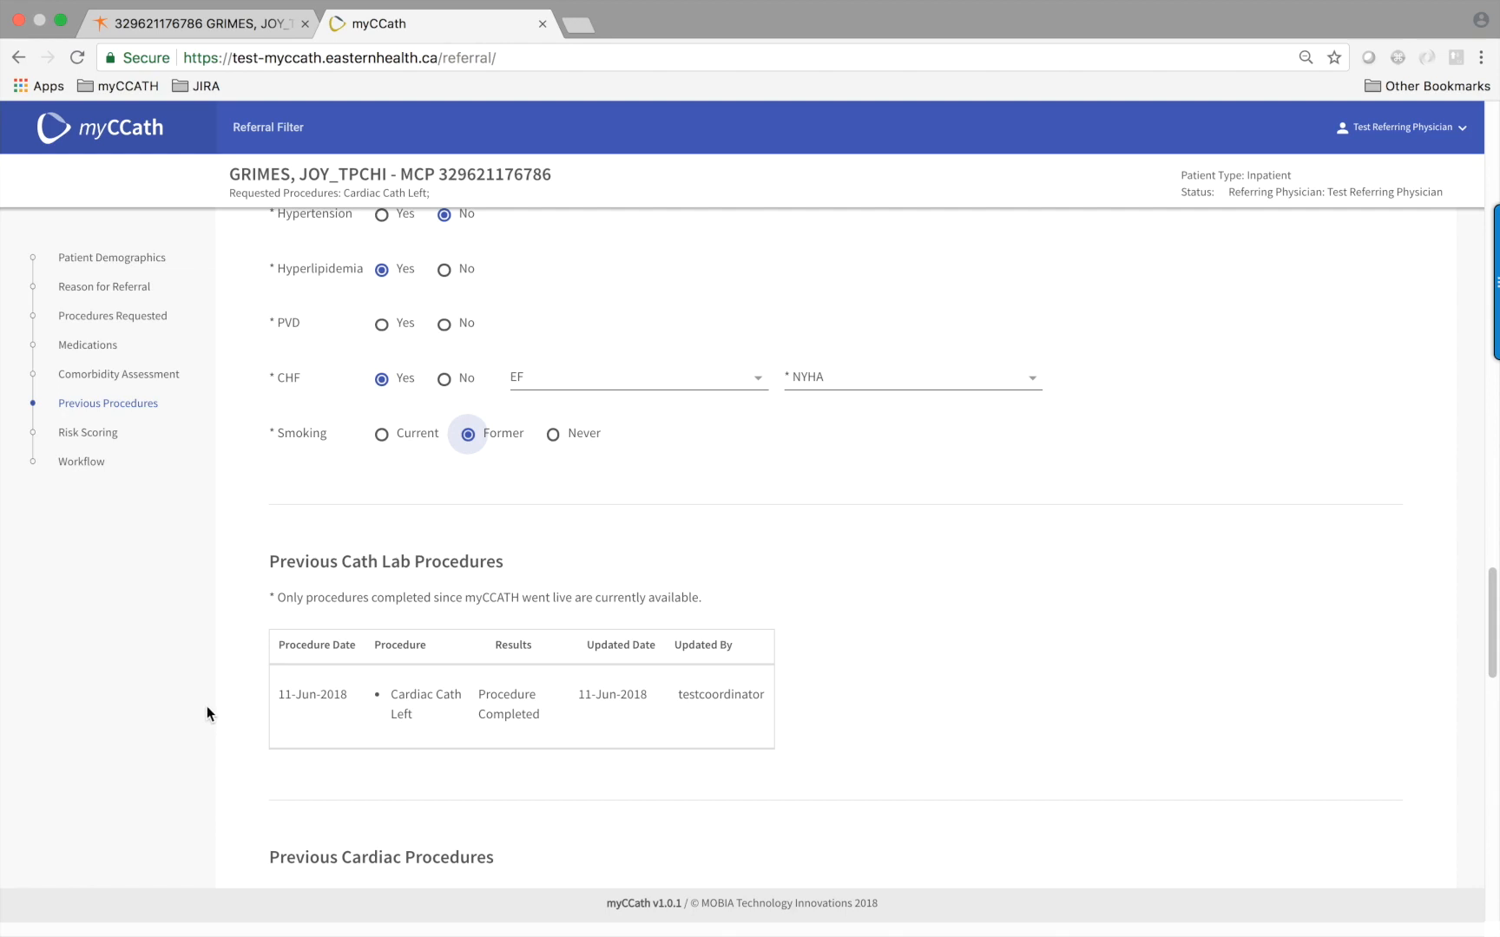
scroll(207, 703, down, 3)
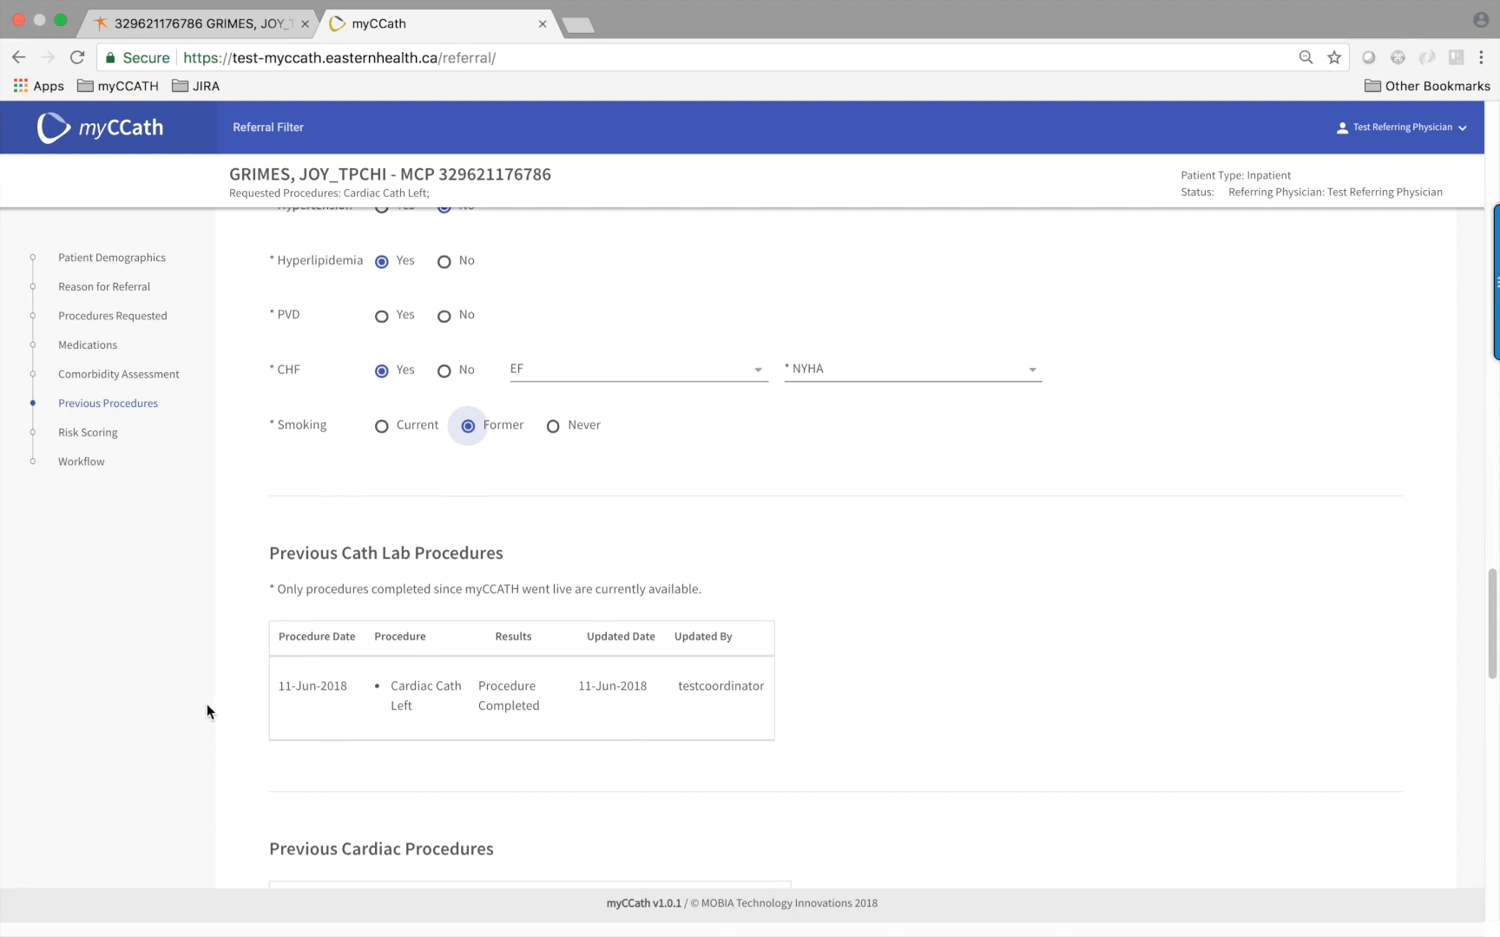
scroll(206, 704, down, 5)
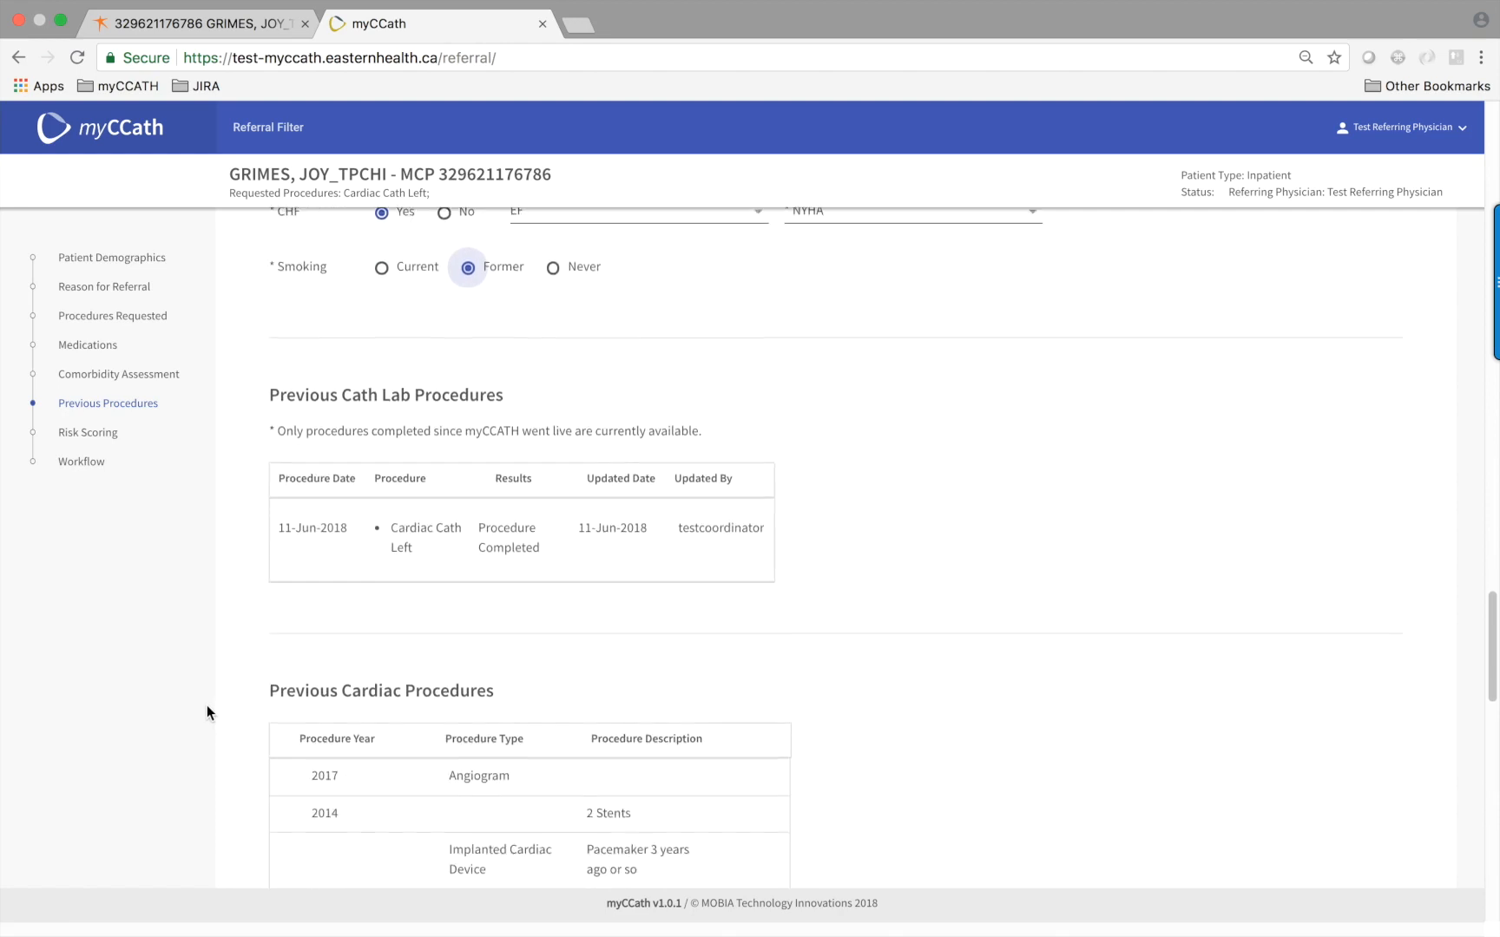
scroll(206, 704, down, 1)
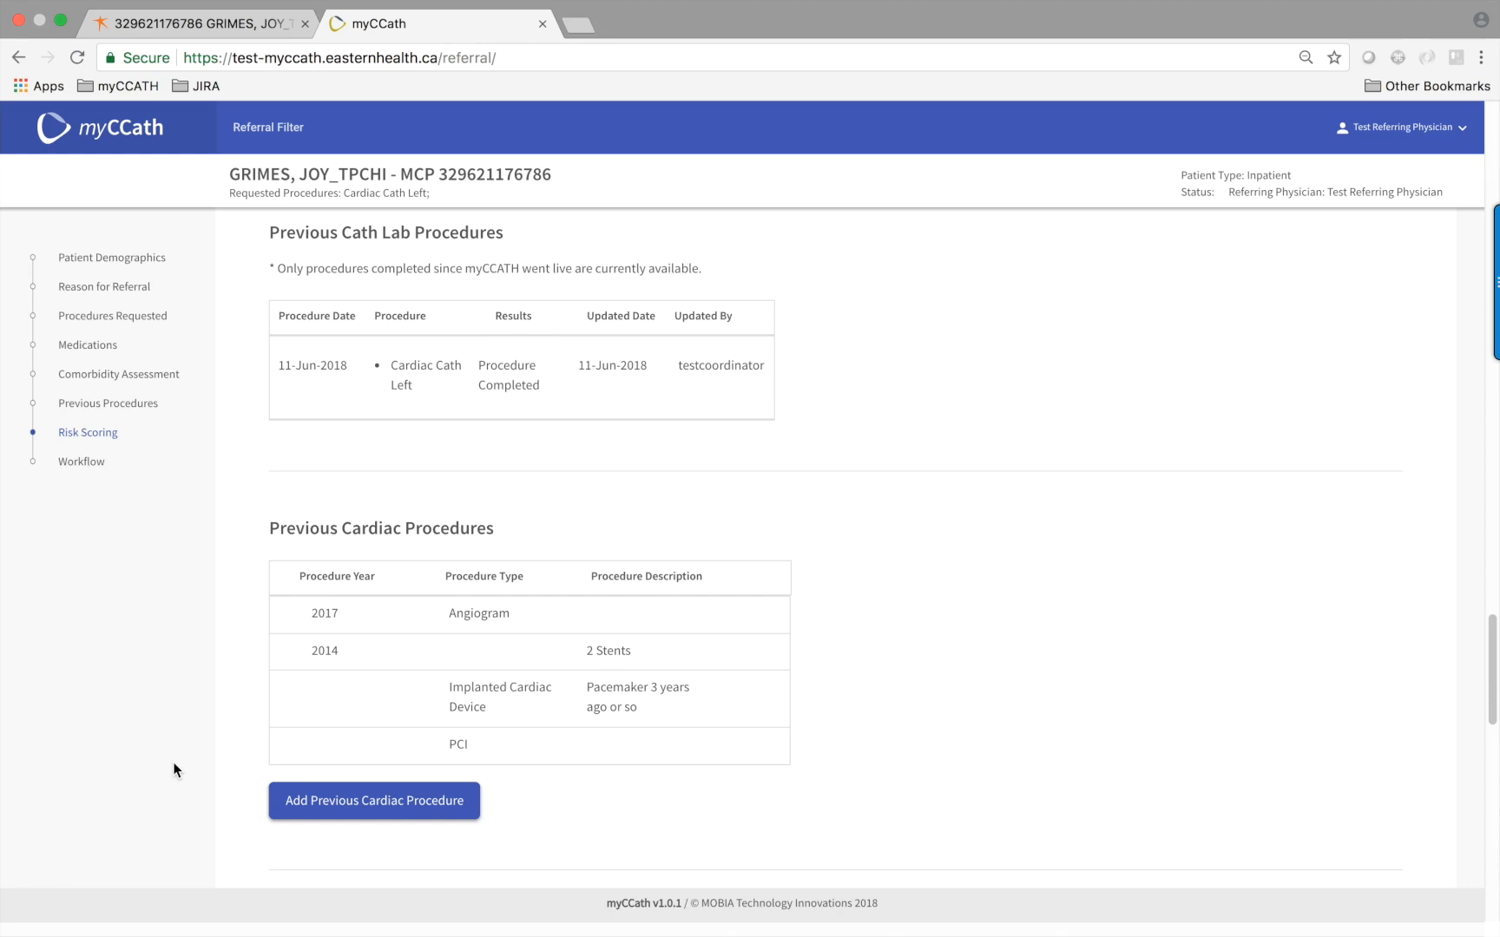
Answer the seven TIMI criteria Yes, No, Yes, No, Yes, Yes, Yes for a High Risk score of 5
scroll(171, 762, down, 5)
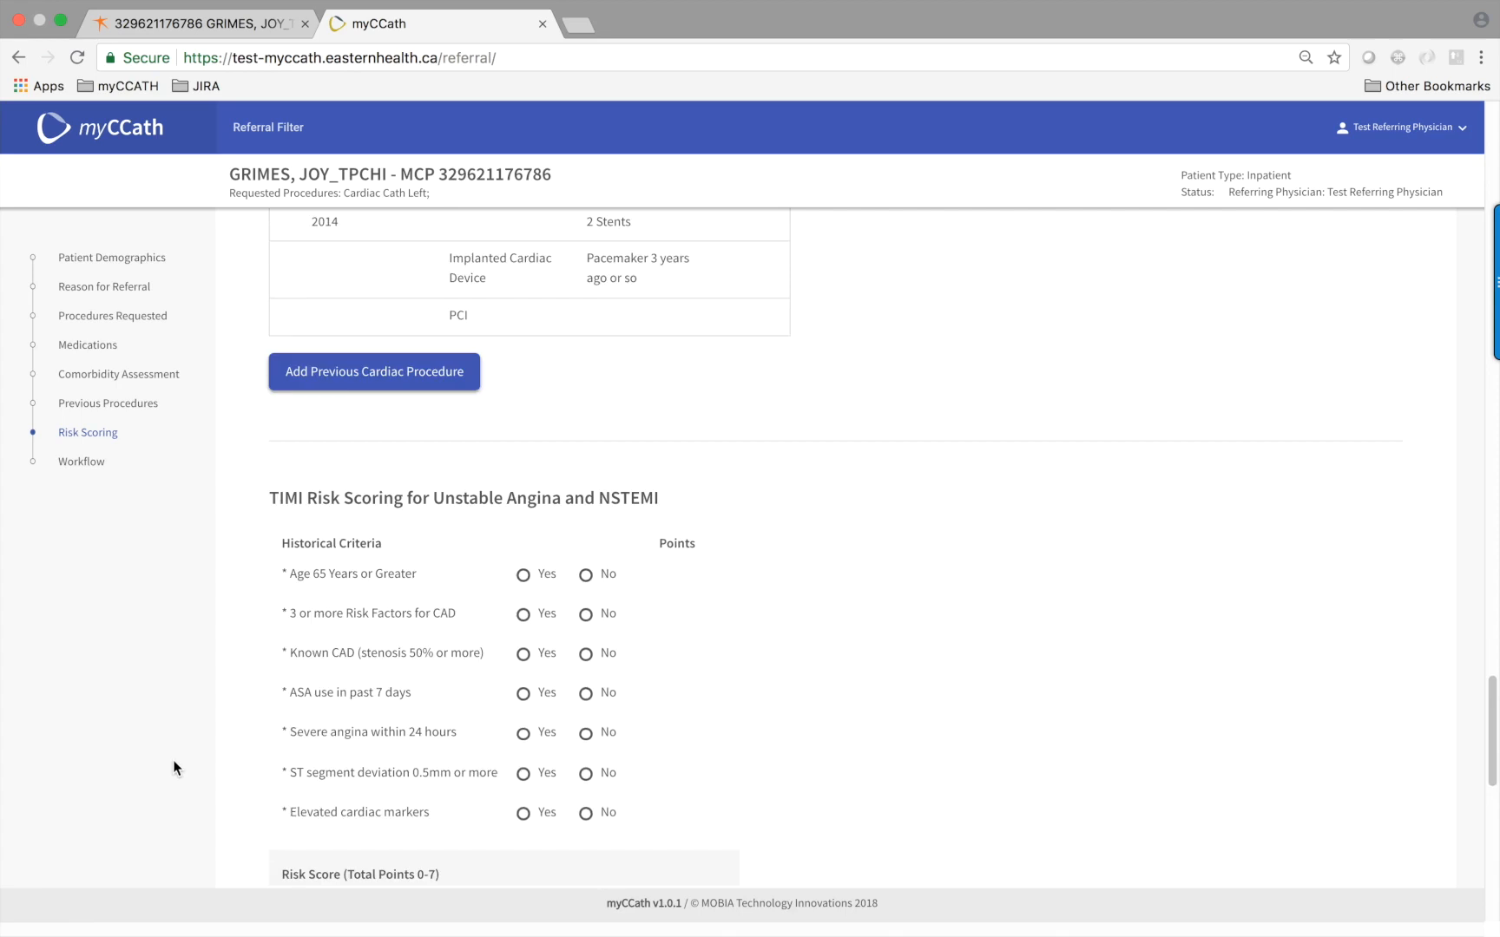
scroll(174, 768, down, 1)
scroll(172, 761, down, 1)
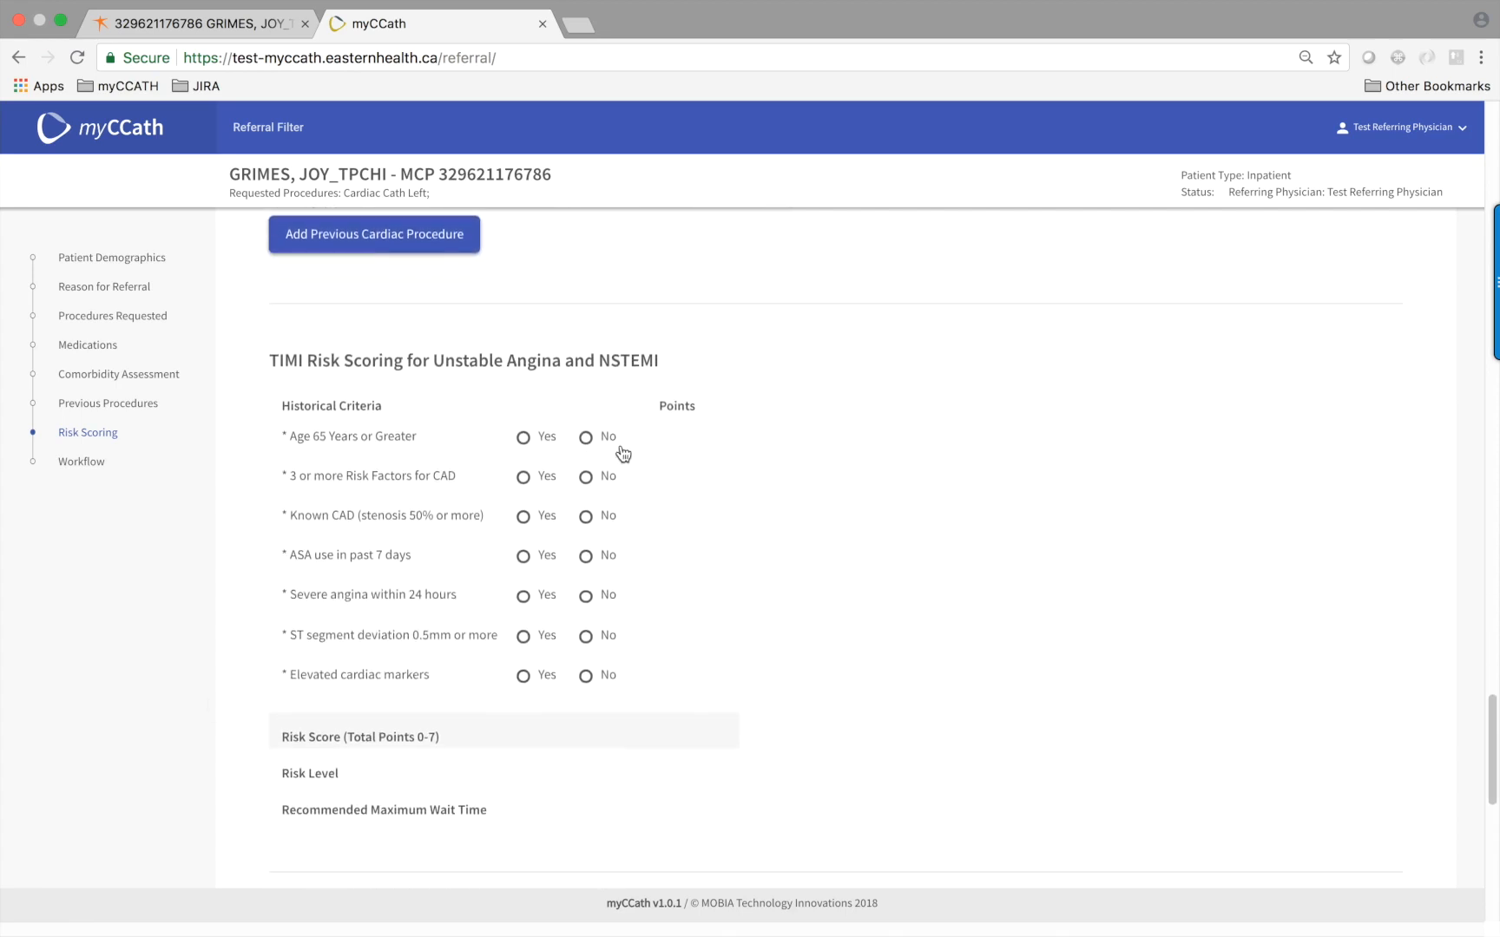
click(524, 437)
click(585, 477)
click(523, 517)
click(586, 558)
click(523, 597)
click(524, 640)
click(525, 680)
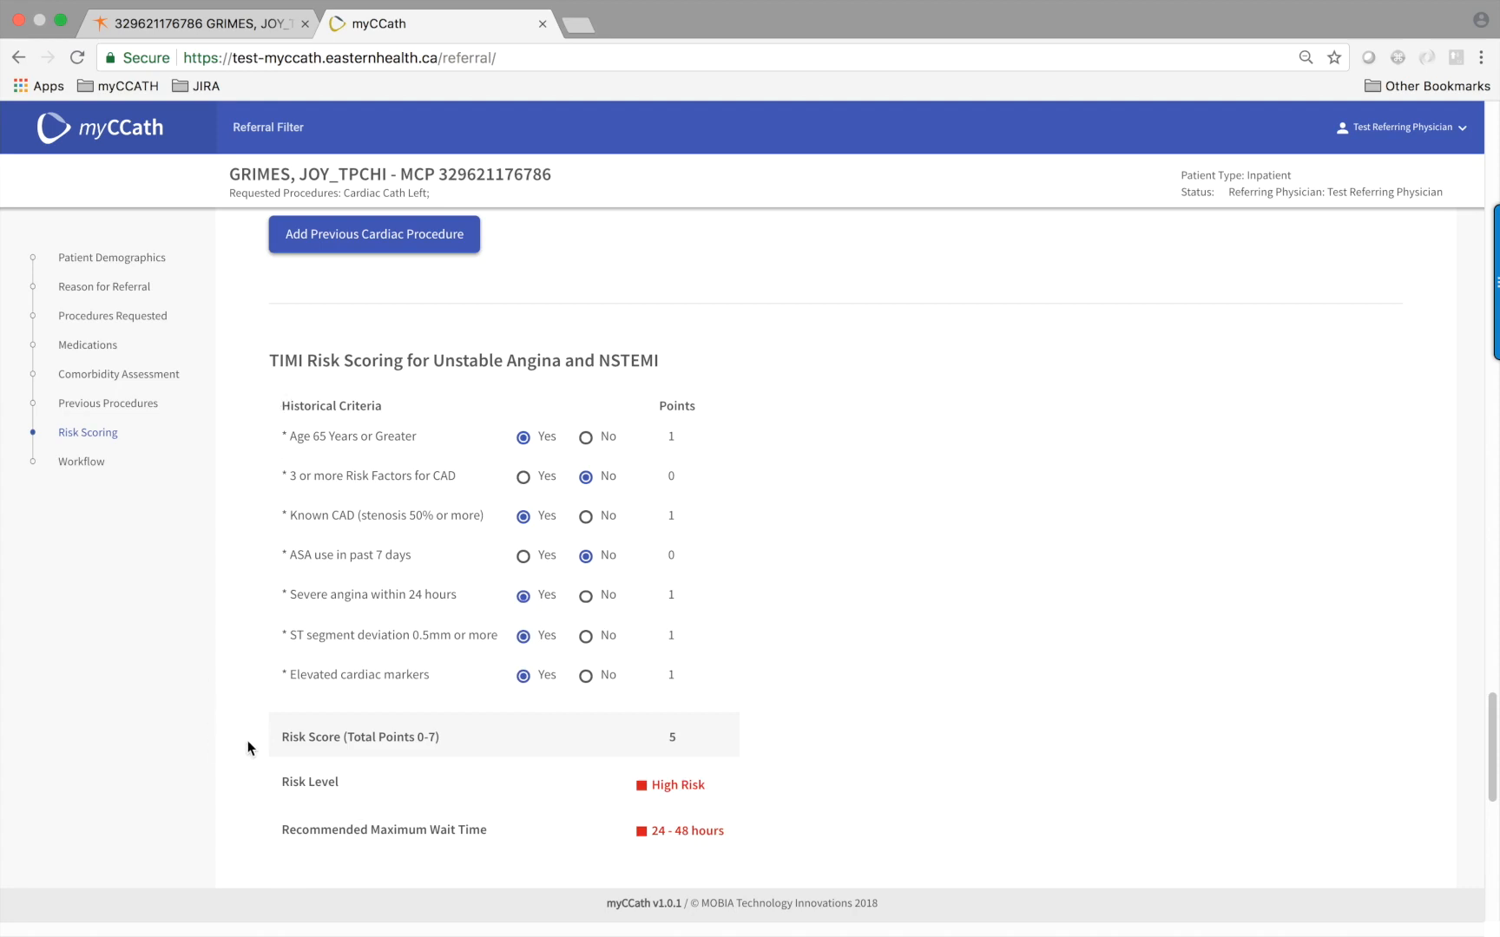
scroll(250, 742, down, 3)
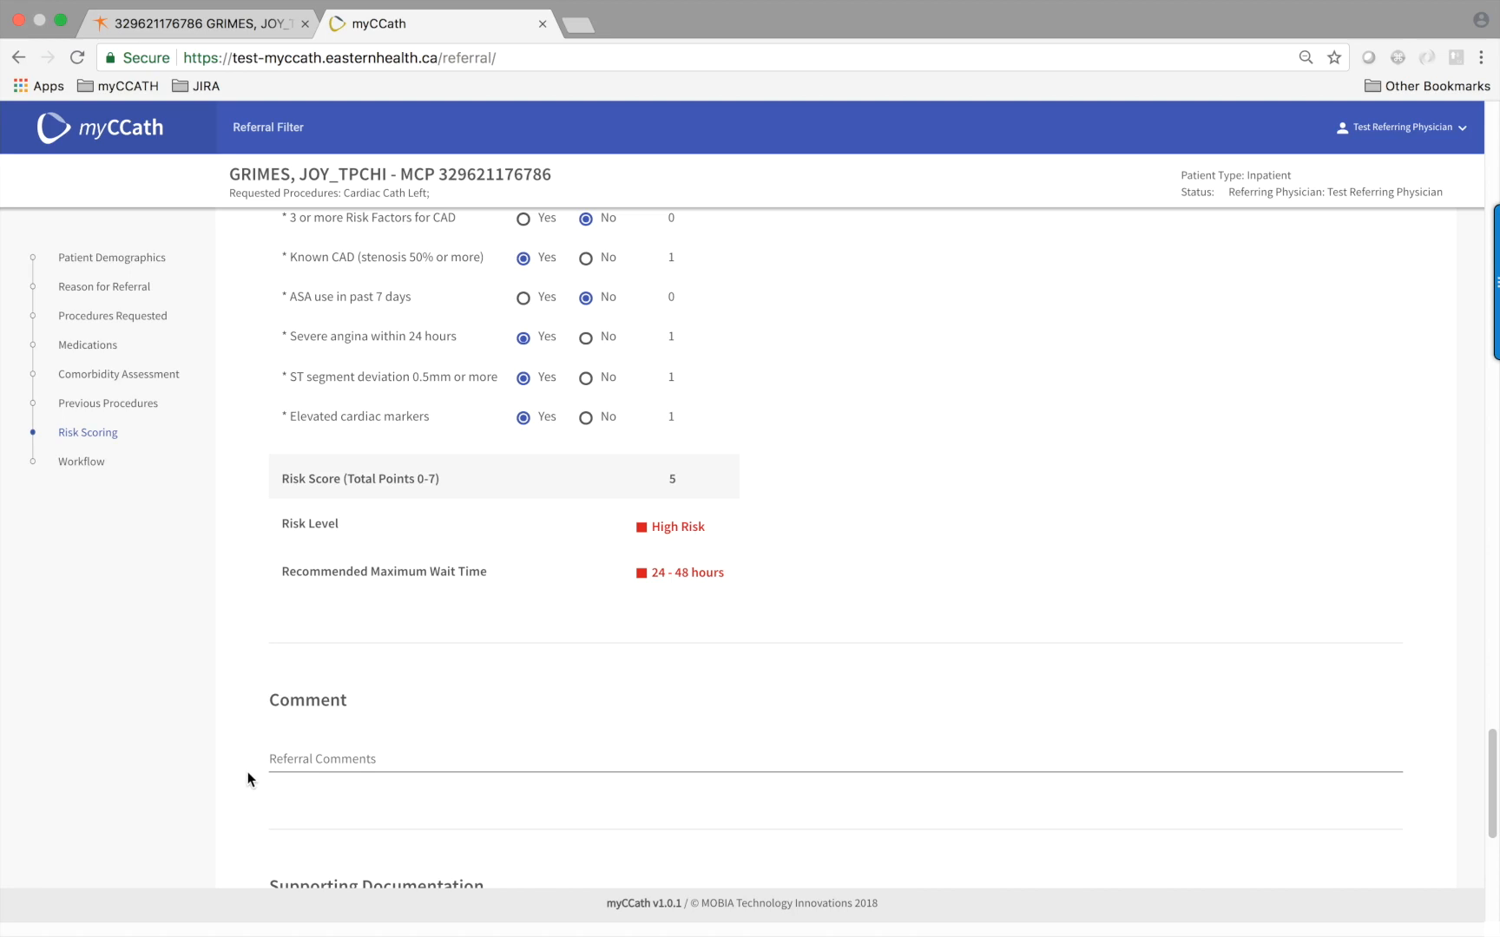
Try saving the referral, which errors on missing anticoagulant, NYHA, hemoglobin and CVA/TIA entries
scroll(247, 772, down, 3)
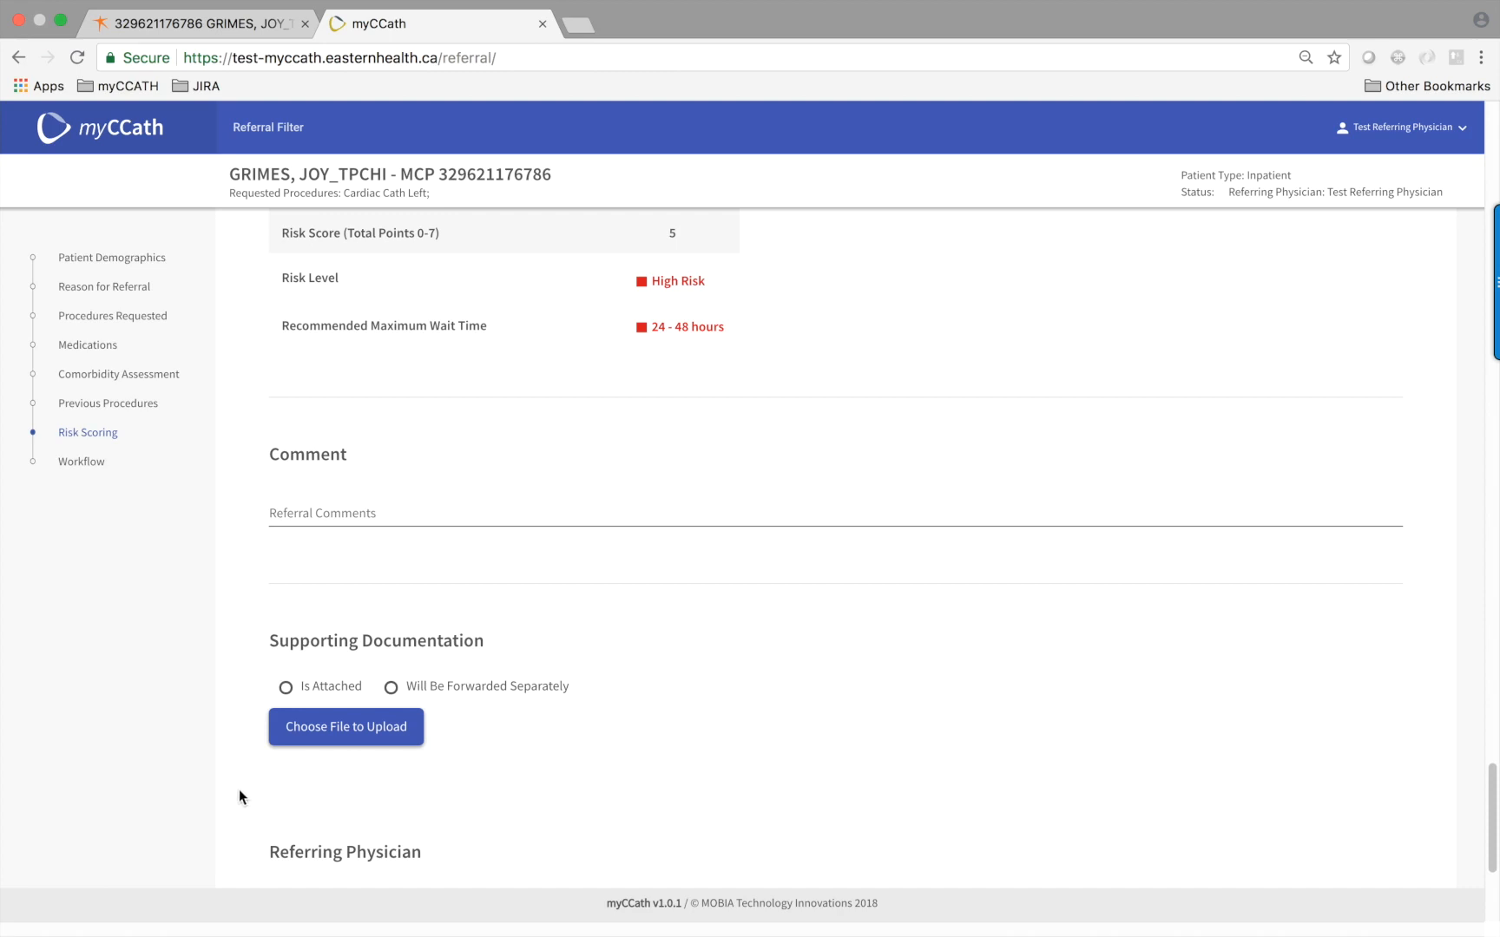
scroll(251, 803, down, 2)
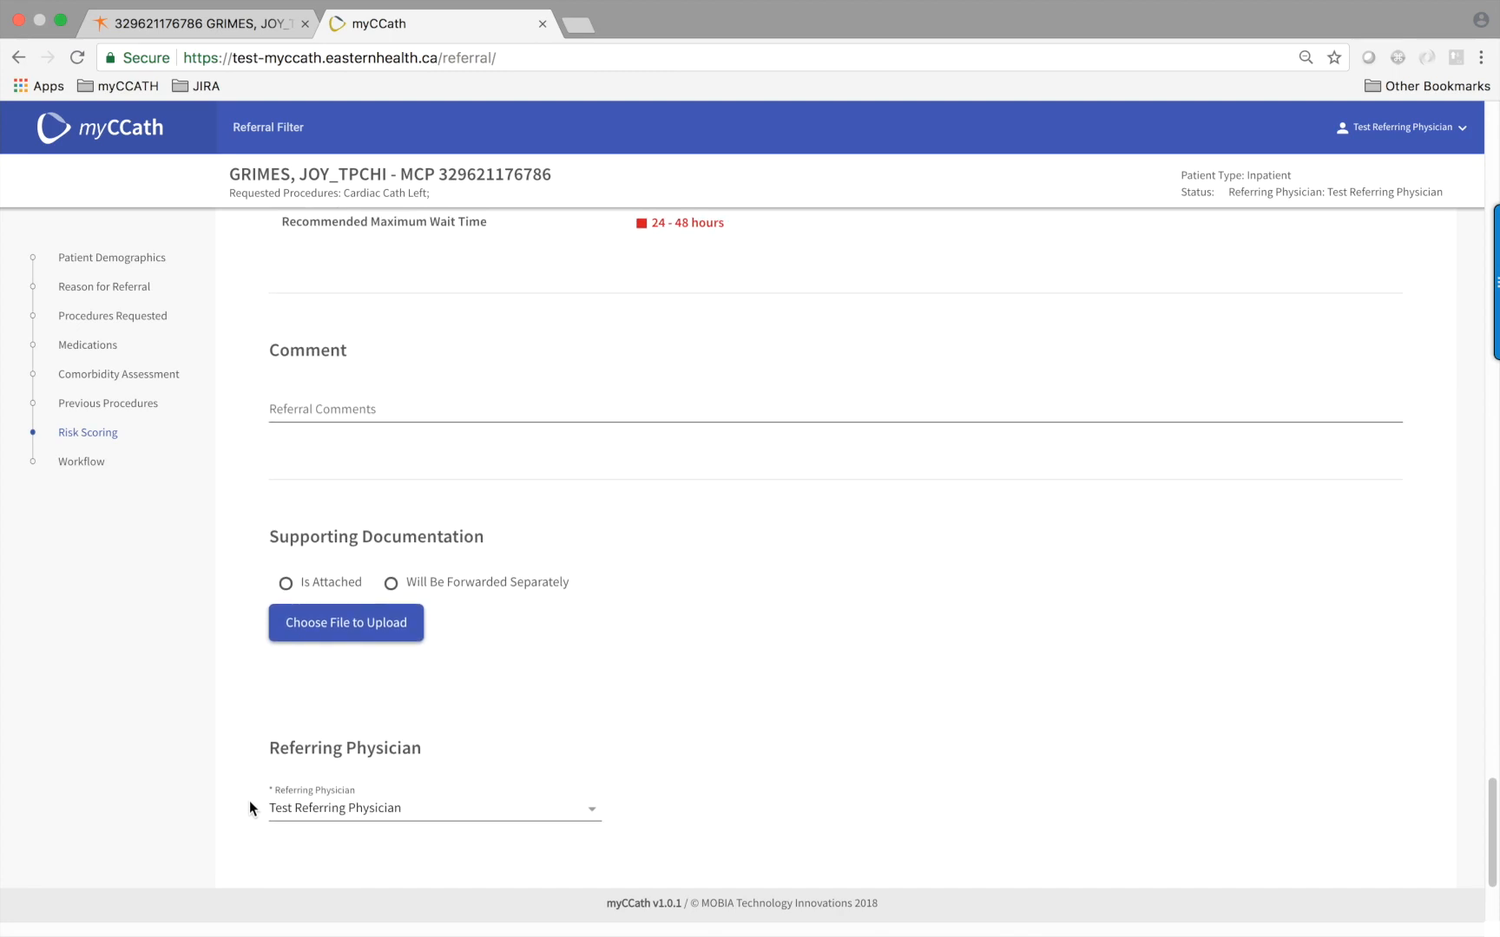
scroll(250, 807, down, 1)
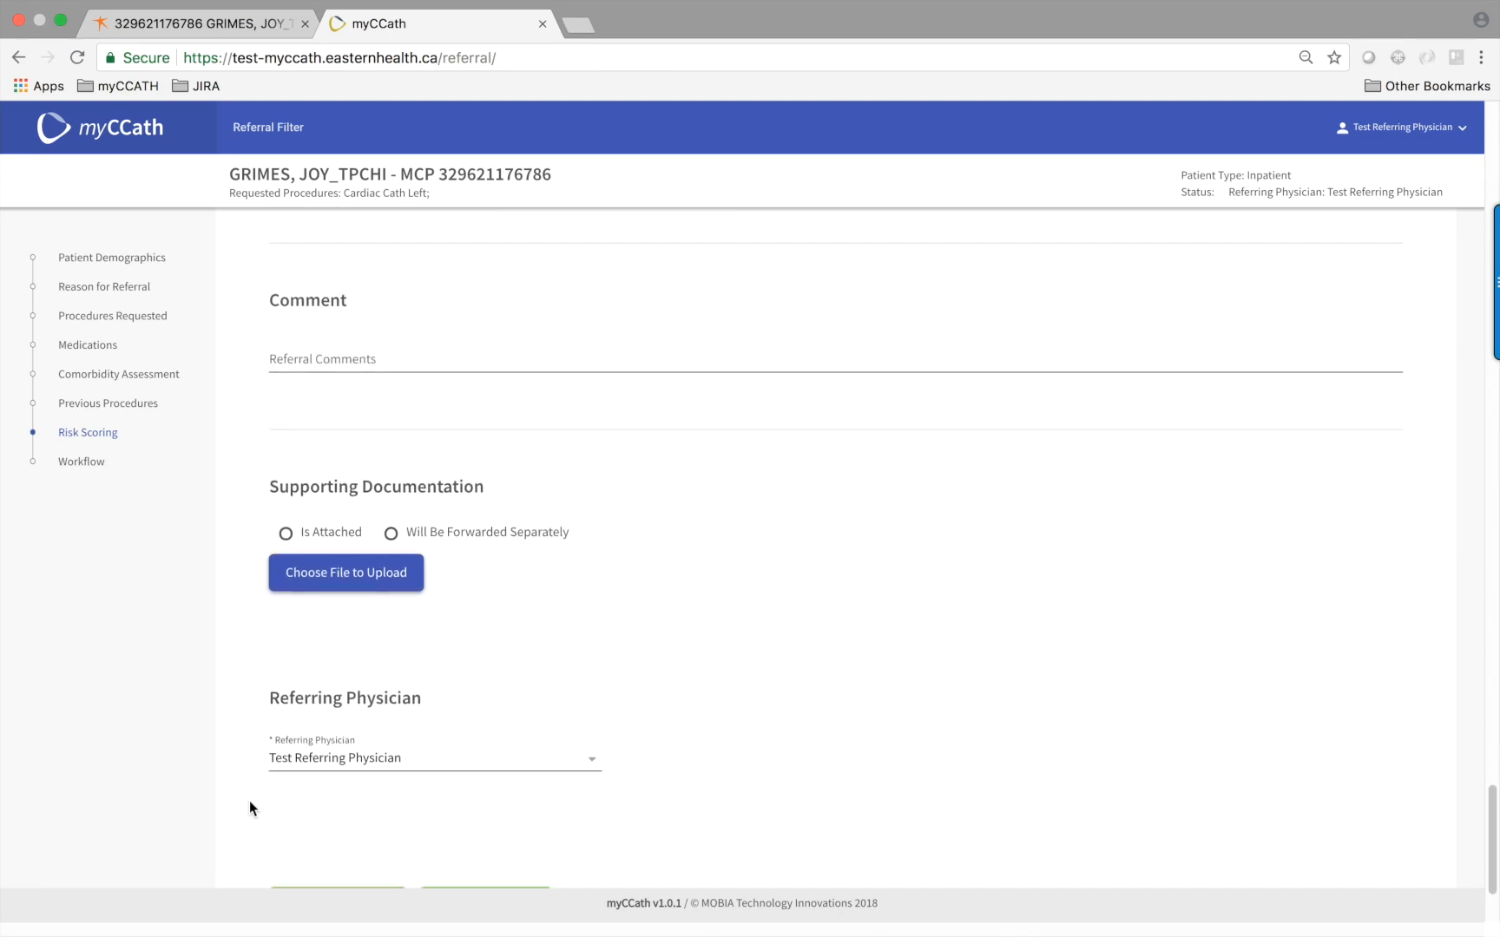
scroll(253, 803, down, 1)
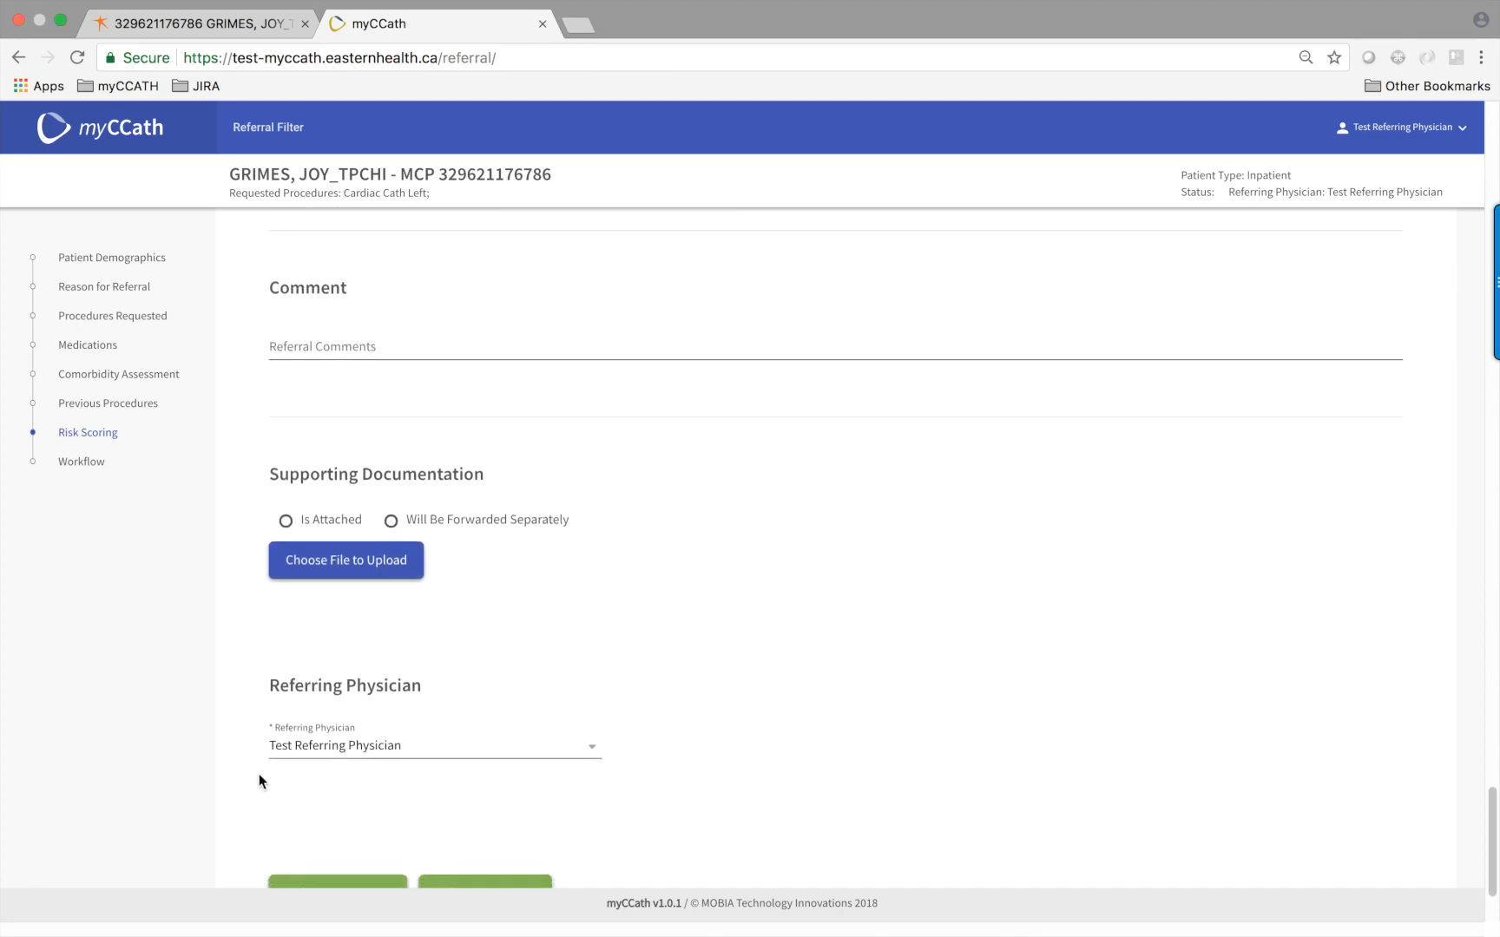
scroll(258, 774, down, 3)
scroll(244, 773, down, 1)
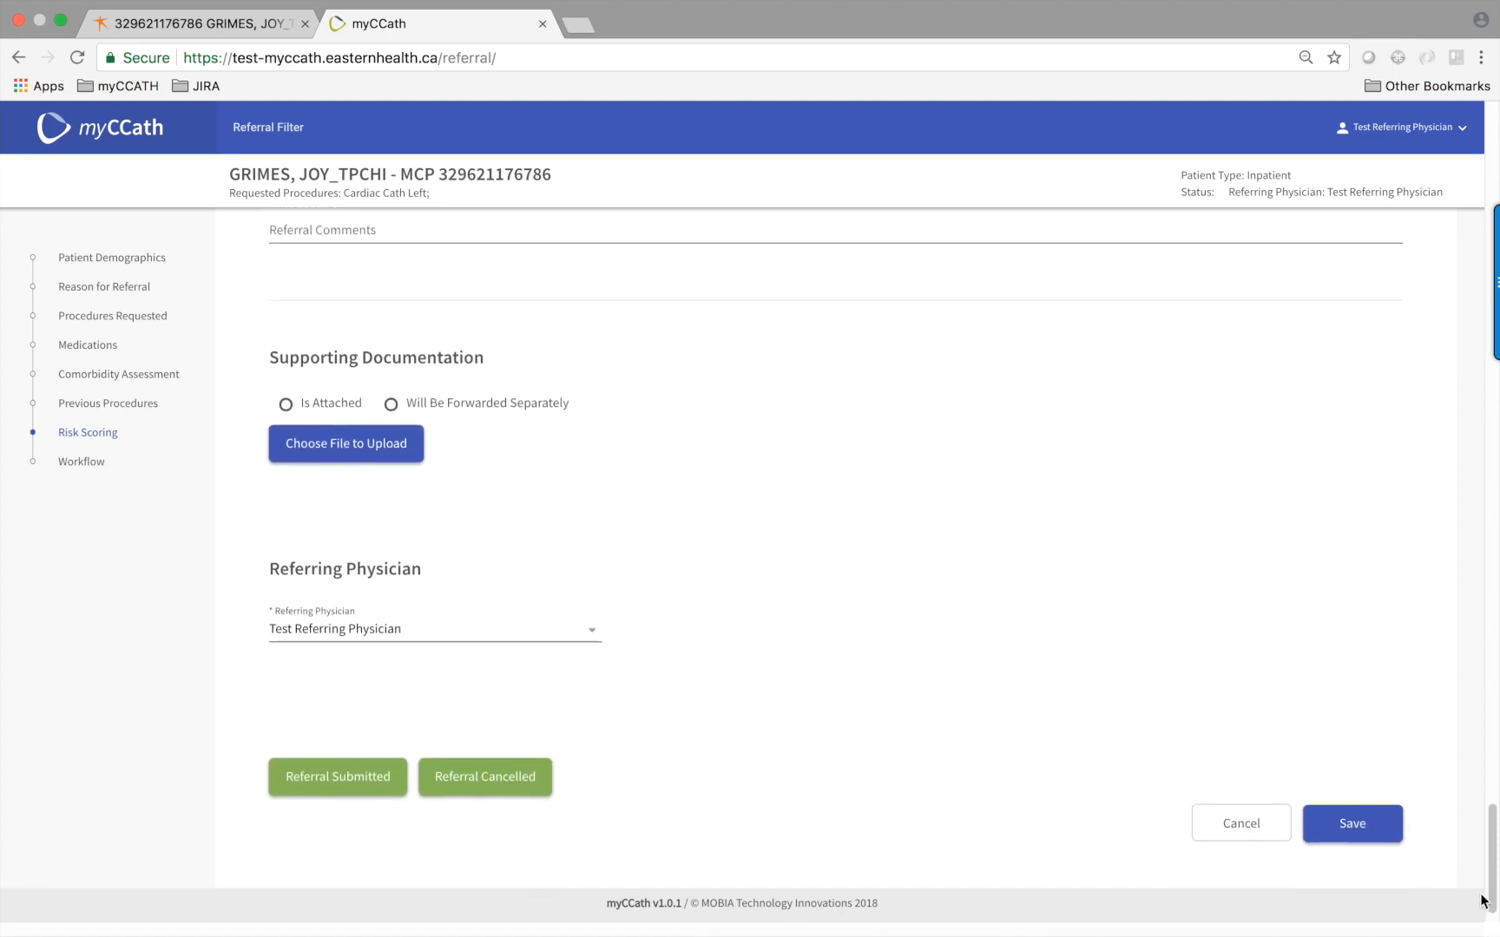
click(1369, 834)
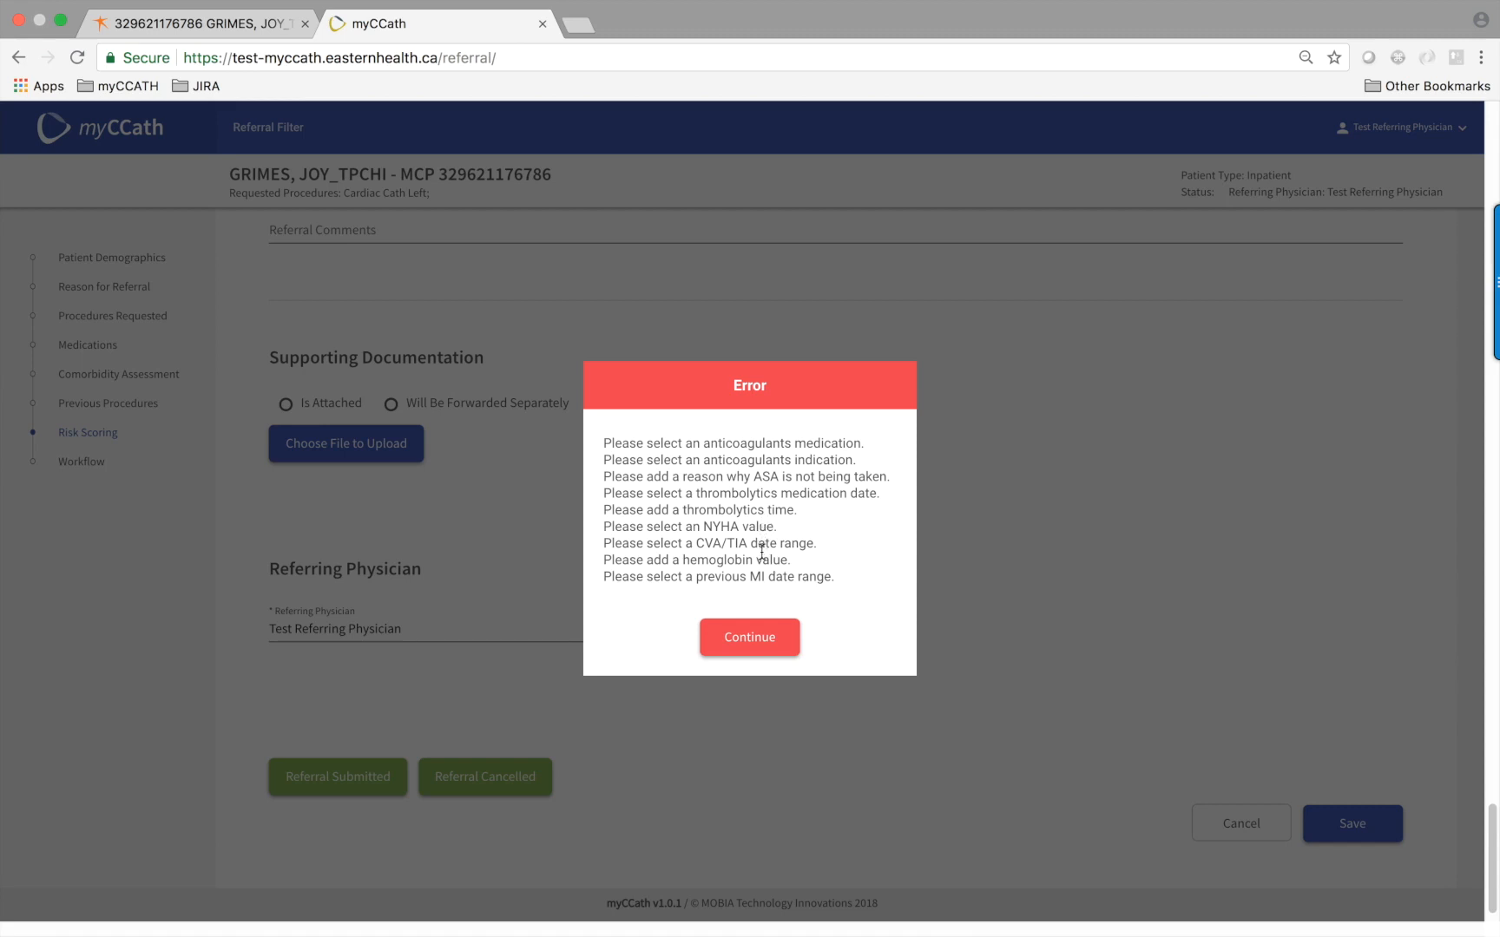
Dismiss the error and jump to the Medications section with its flagged required fields
click(744, 644)
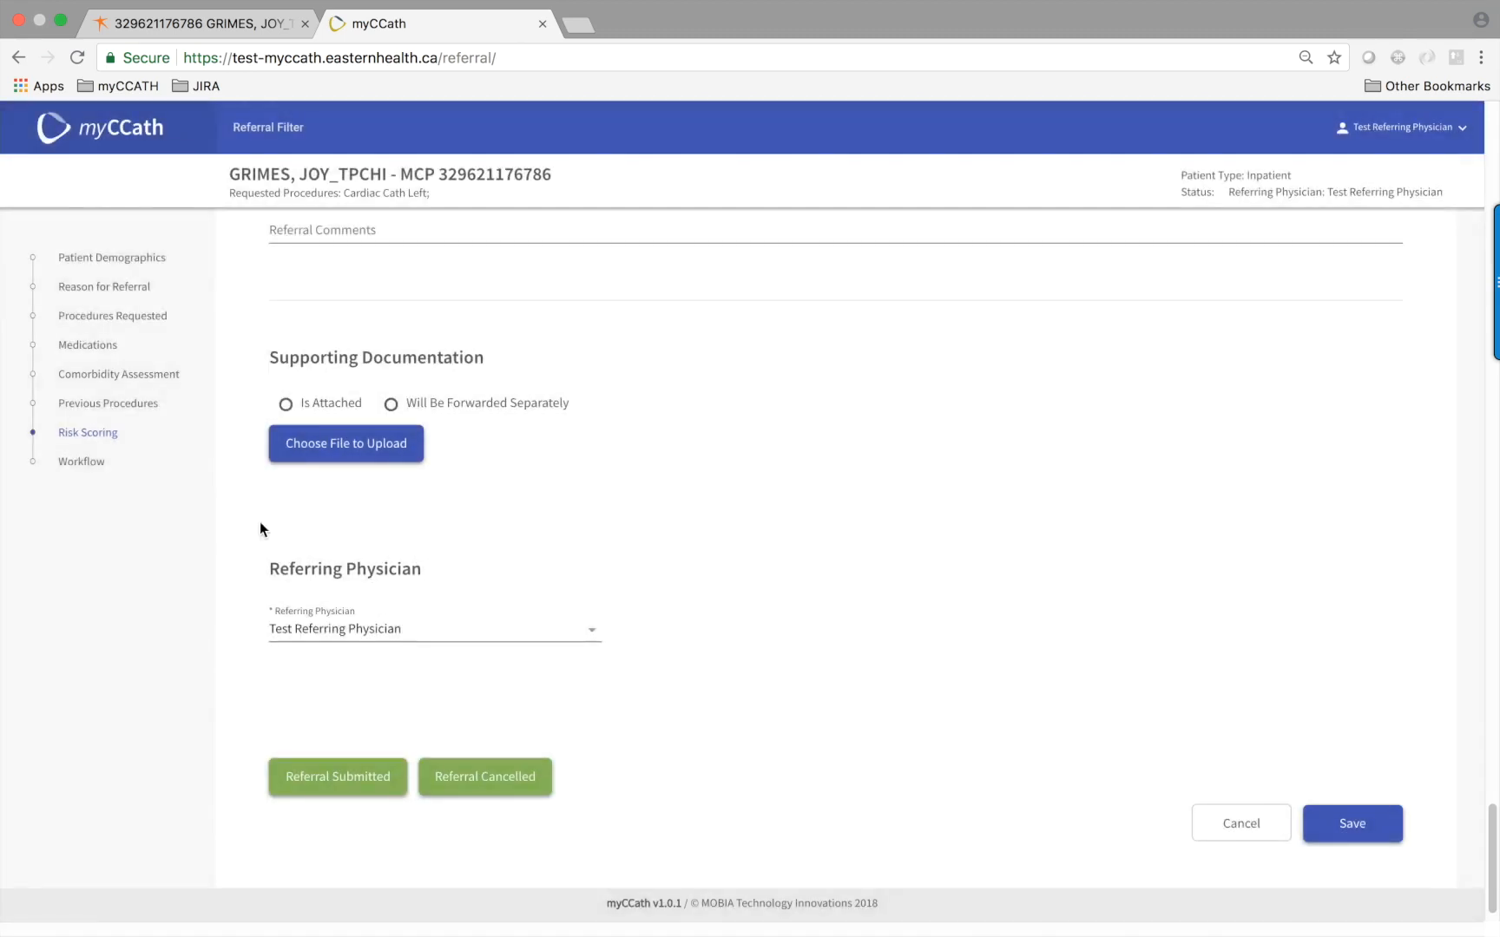
click(92, 353)
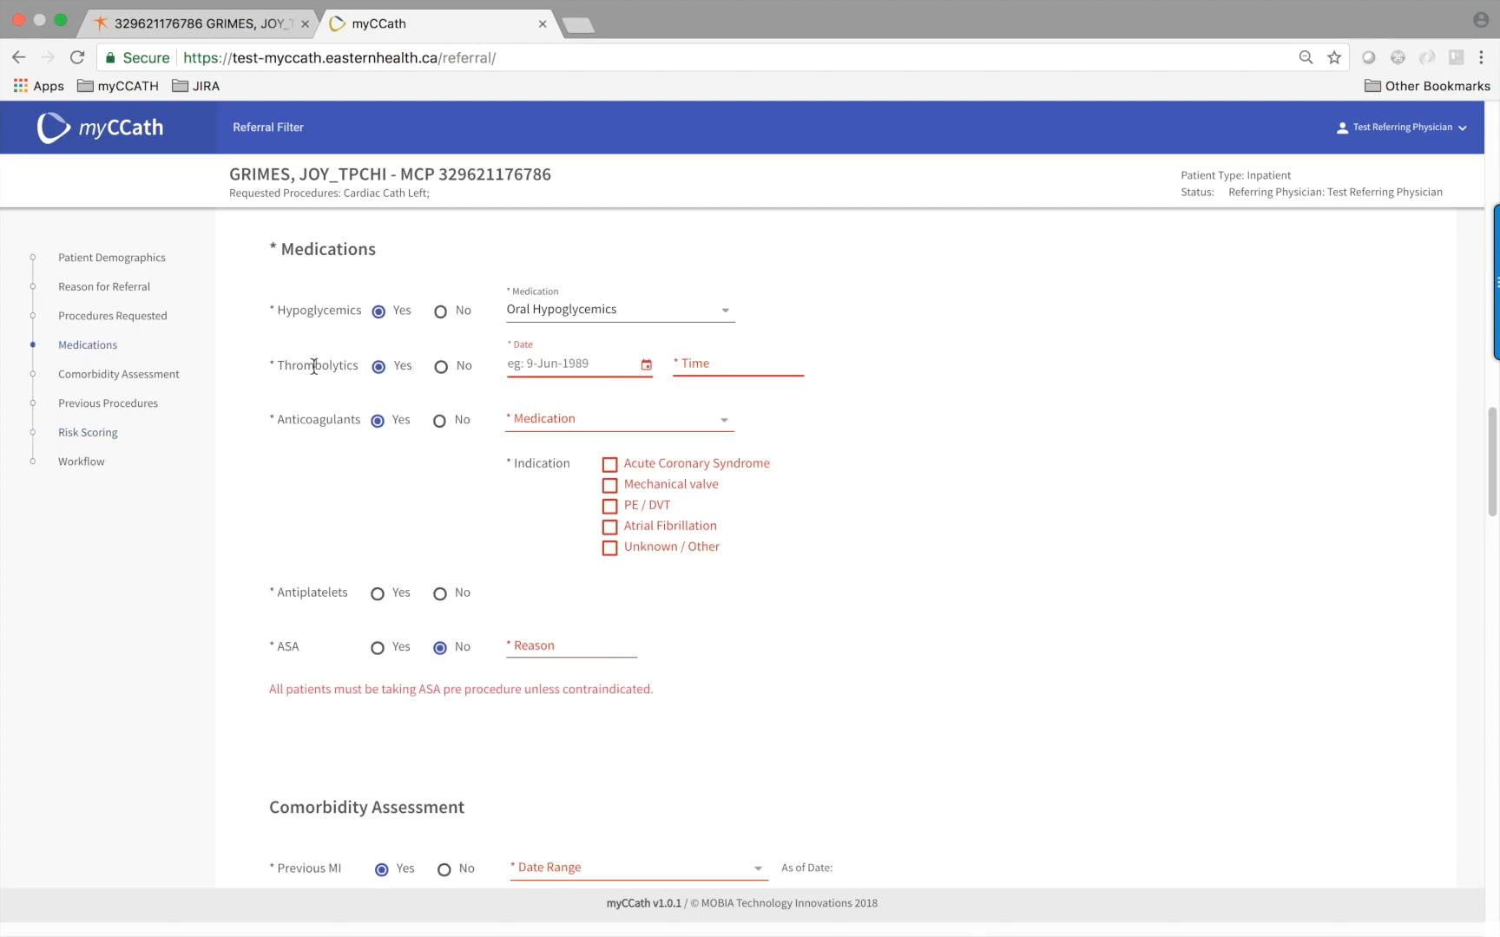
Set the thrombolytics date to 10-Jul-2018 and the time to 10 AM
click(646, 366)
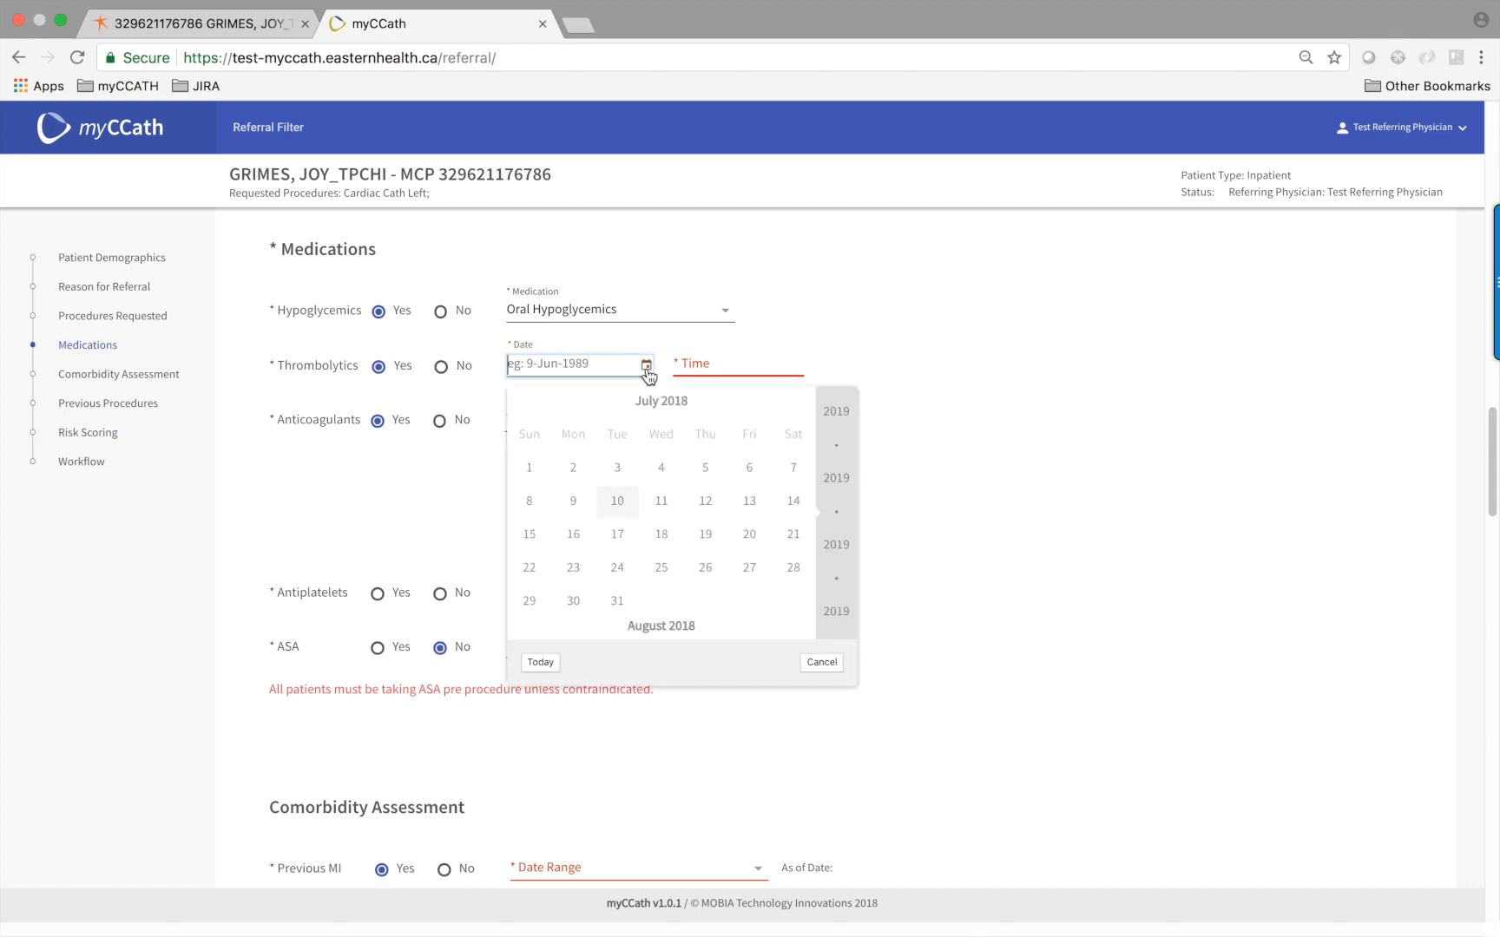
click(615, 504)
click(706, 364)
text(10 AM)
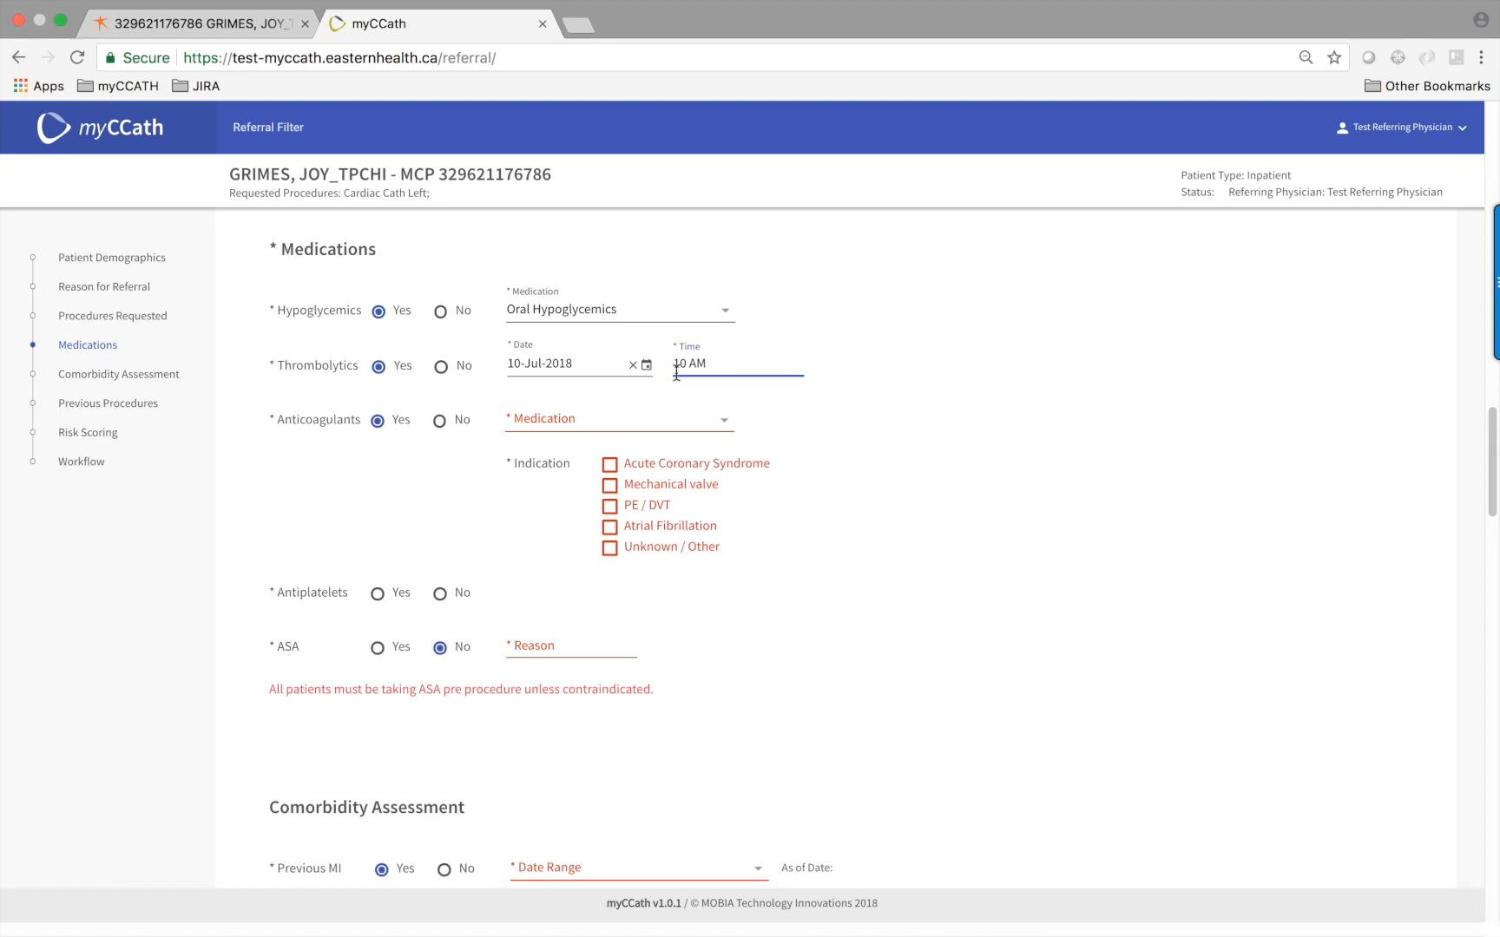
Choose Apixaban (Eliquis) for Acute Coronary Syndrome and Mechanical valve, with ASA reason 'Allergic'
click(720, 421)
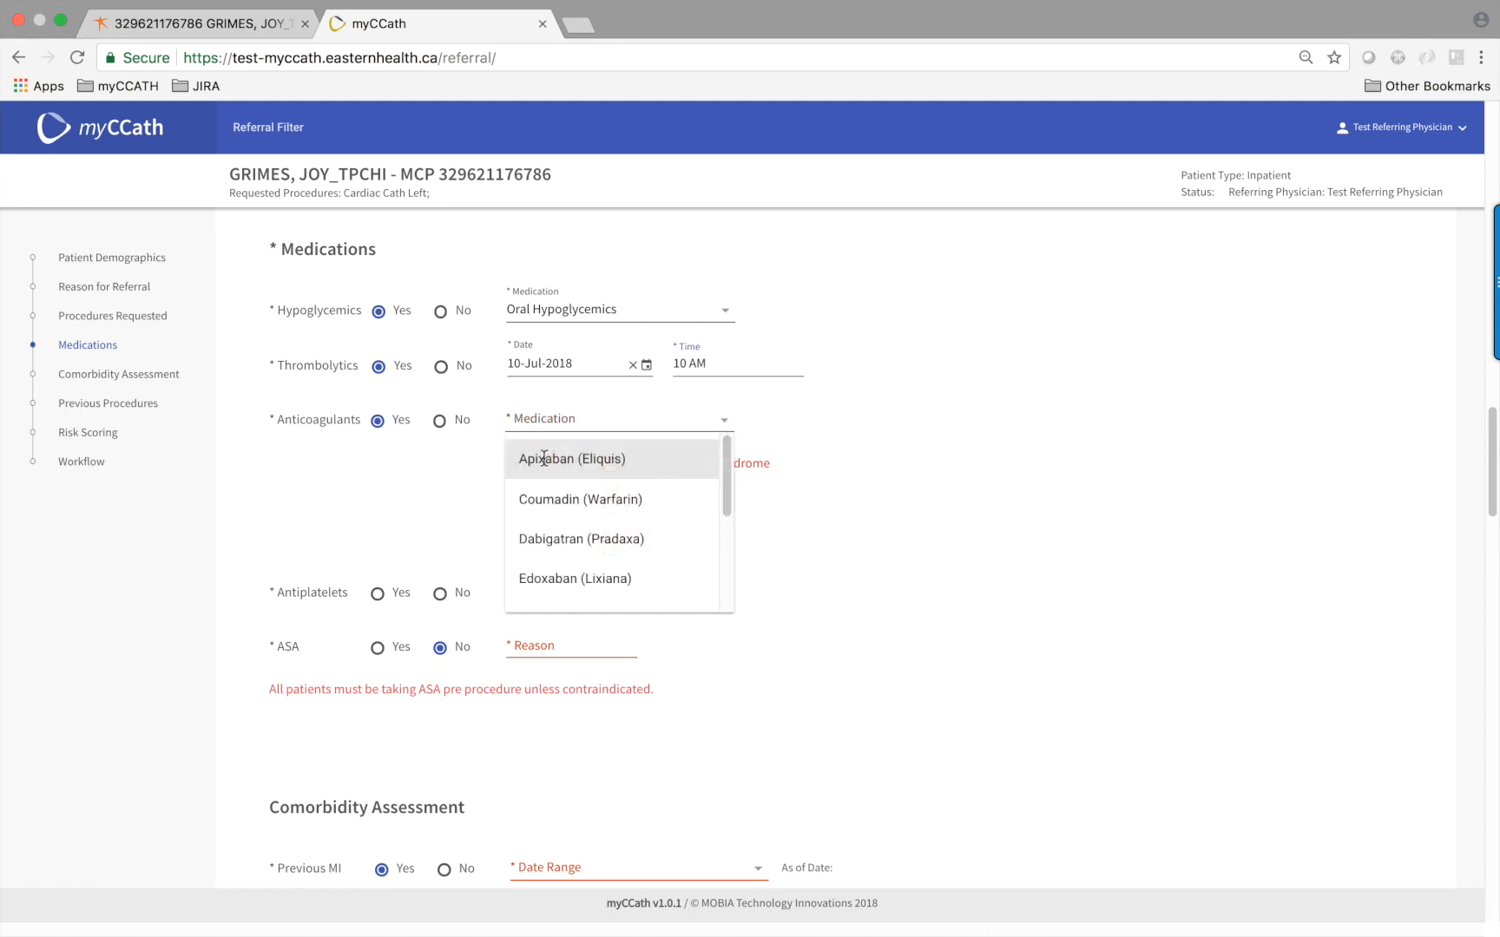
click(544, 458)
click(610, 466)
click(611, 486)
click(577, 648)
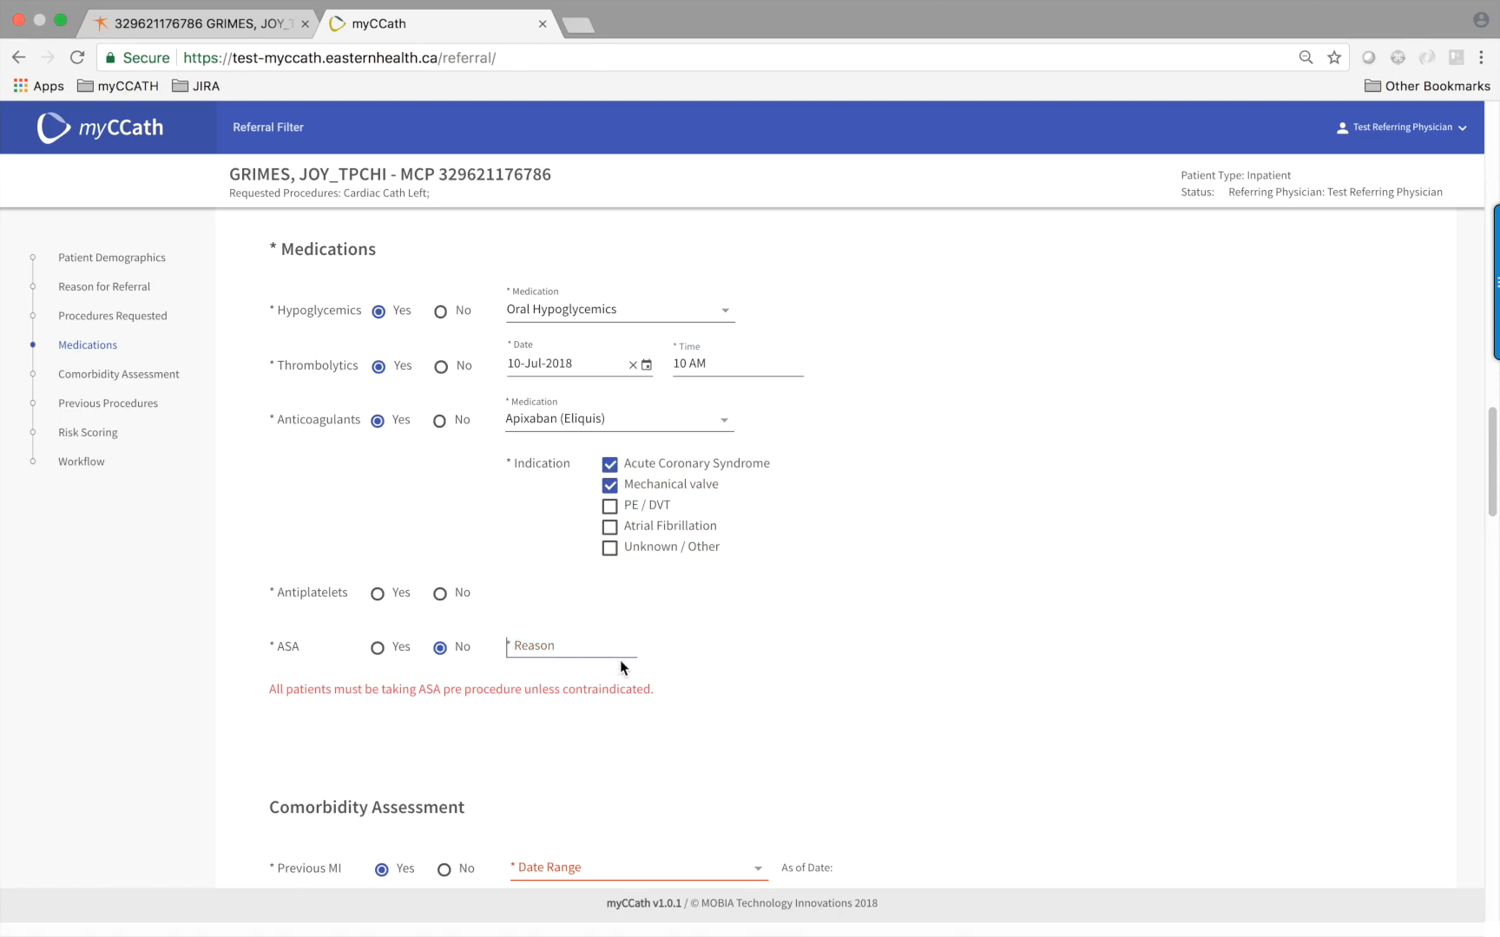
text(Allergic)
Set Previous MI Date Range to Less than 2 weeks and Hemoglobin Value to 123
scroll(664, 672, down, 2)
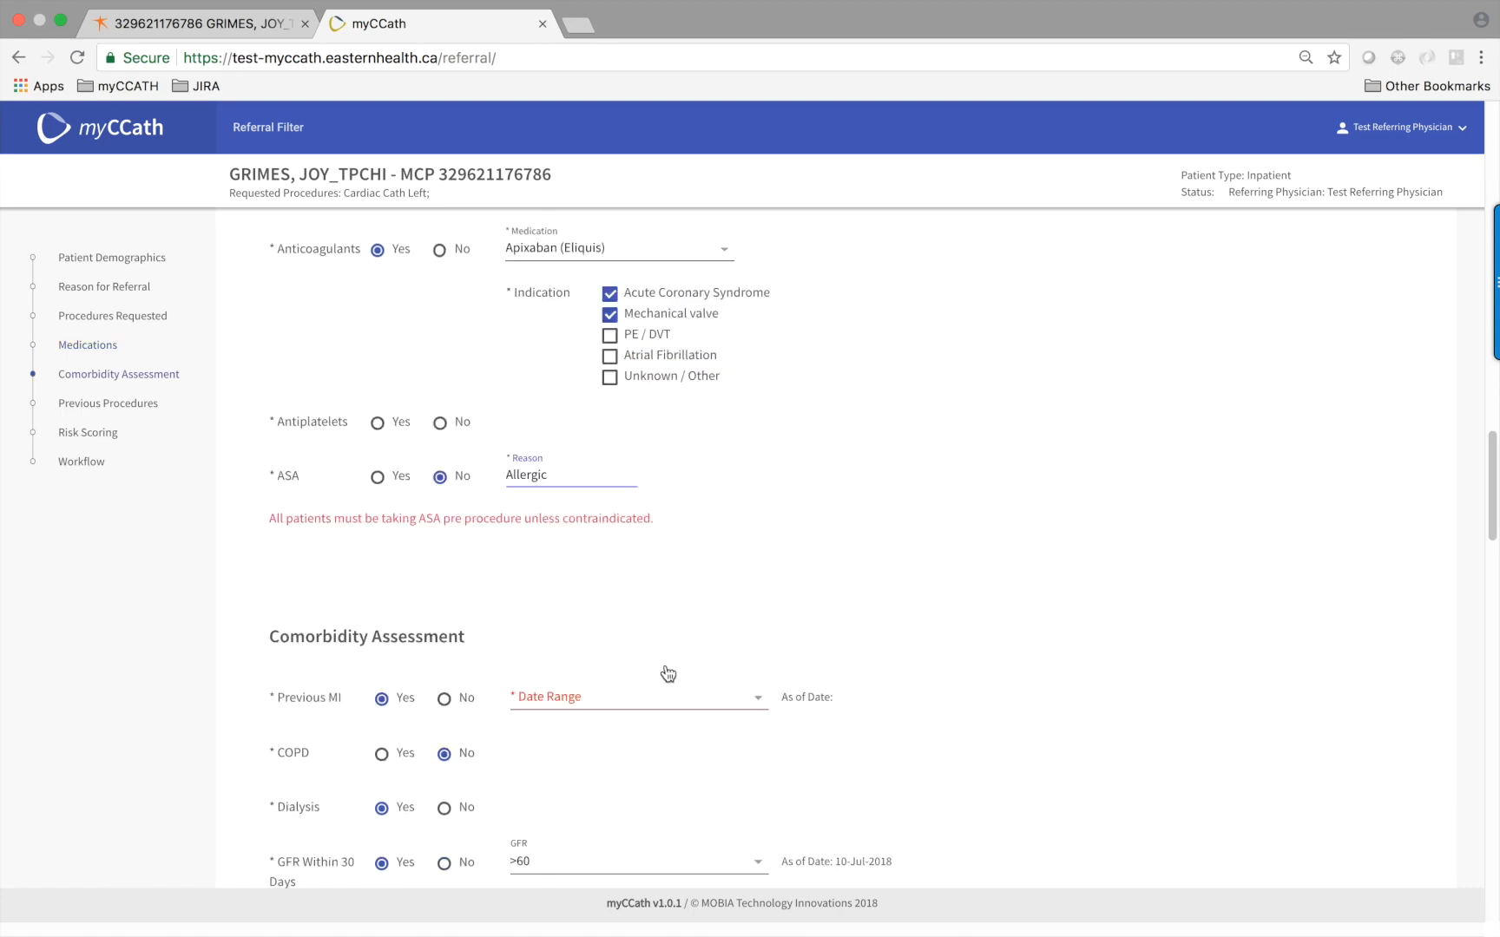
scroll(664, 676, down, 2)
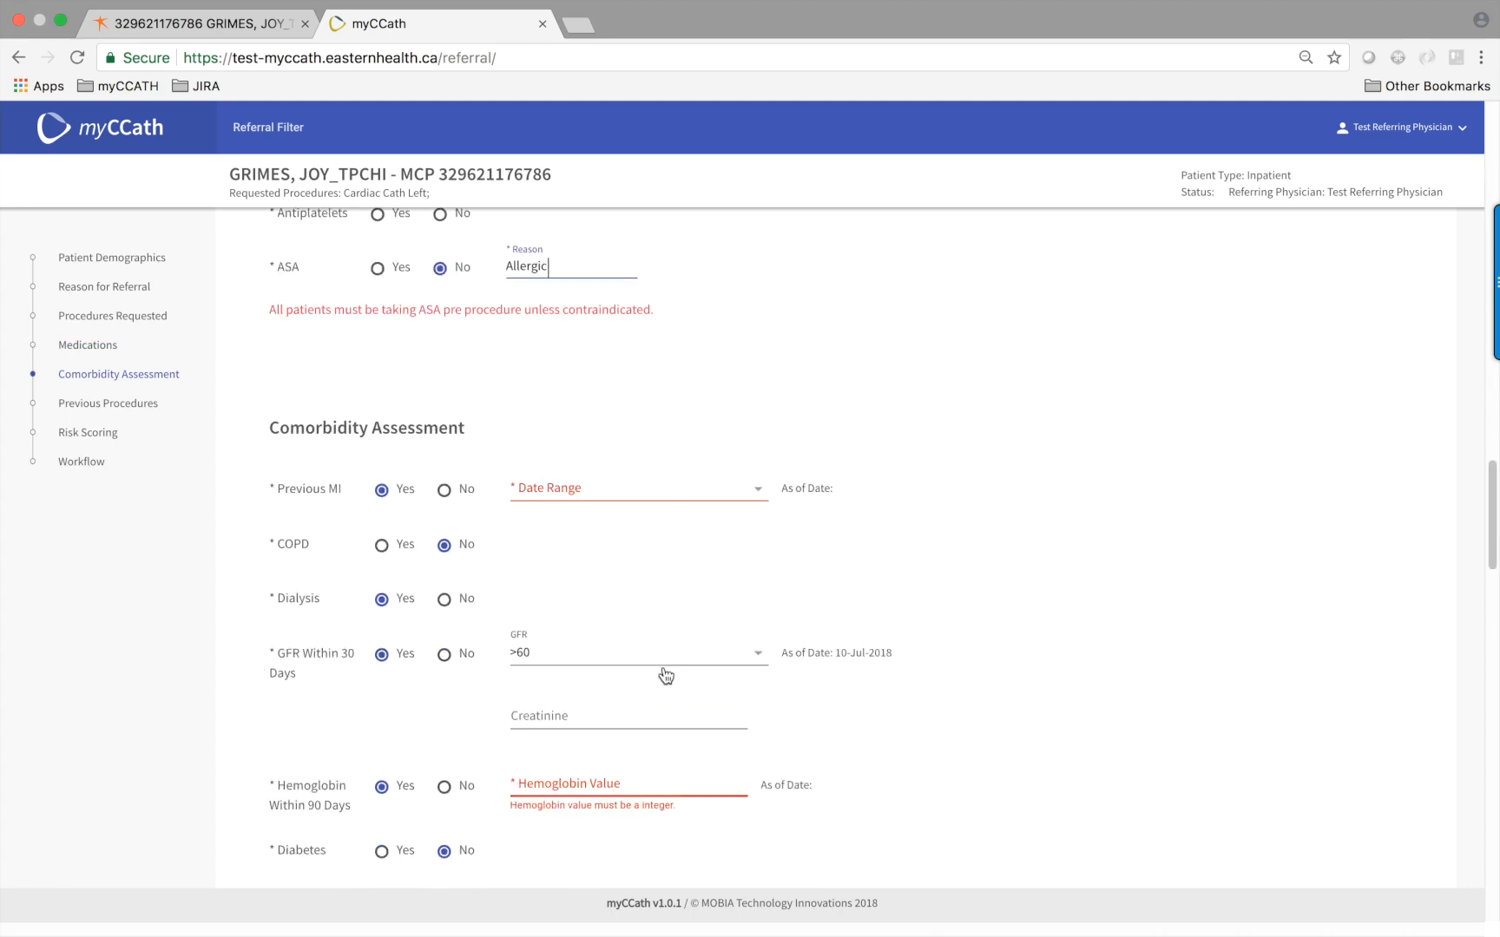
click(755, 491)
click(608, 525)
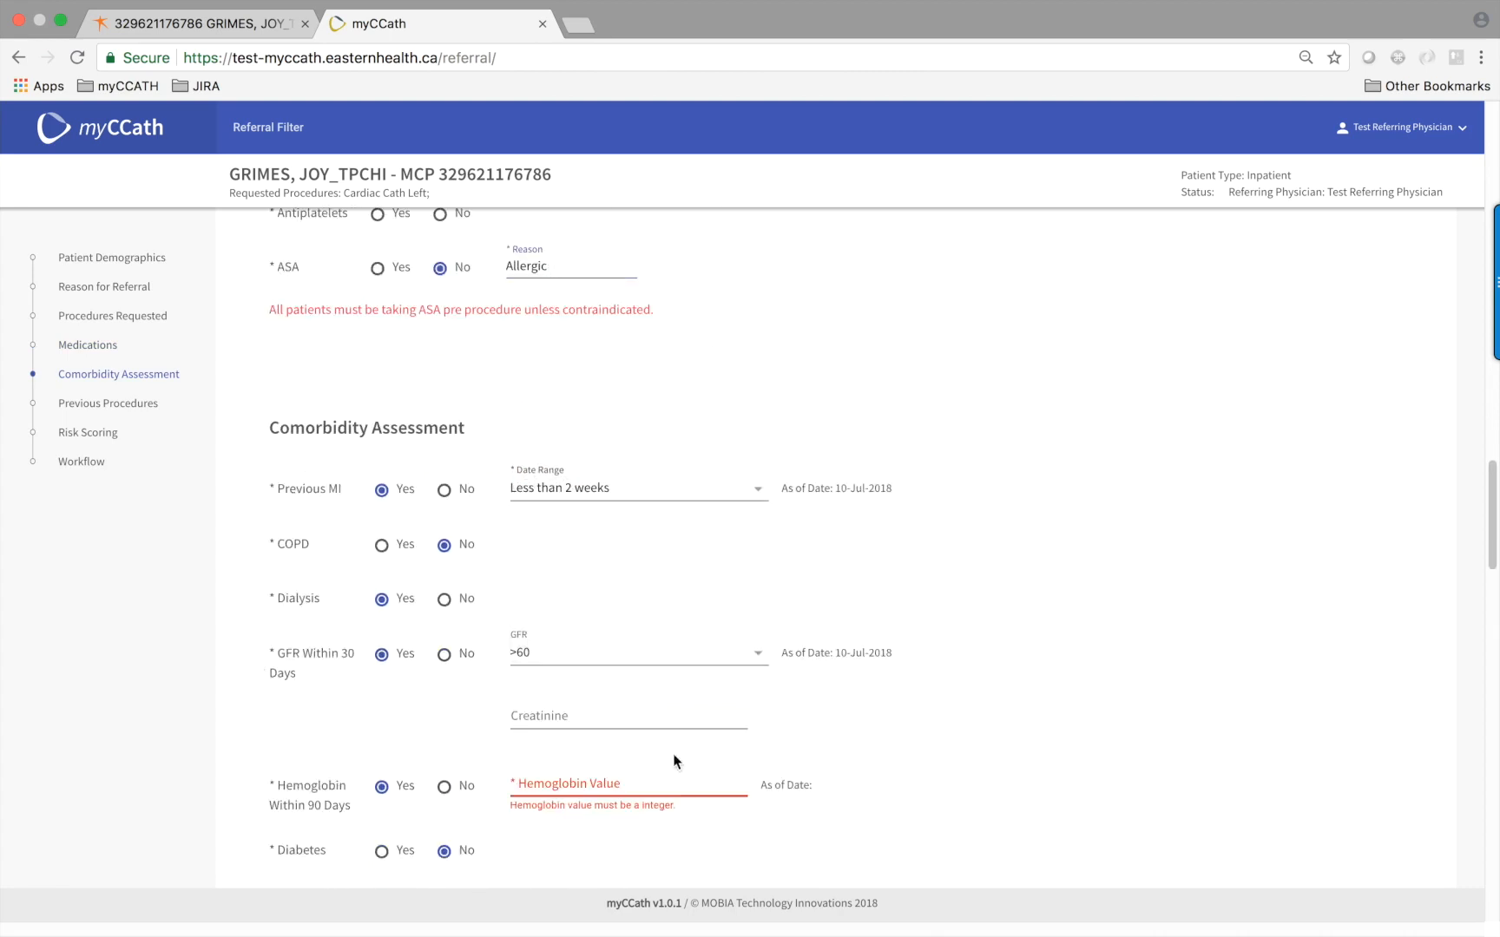
click(669, 788)
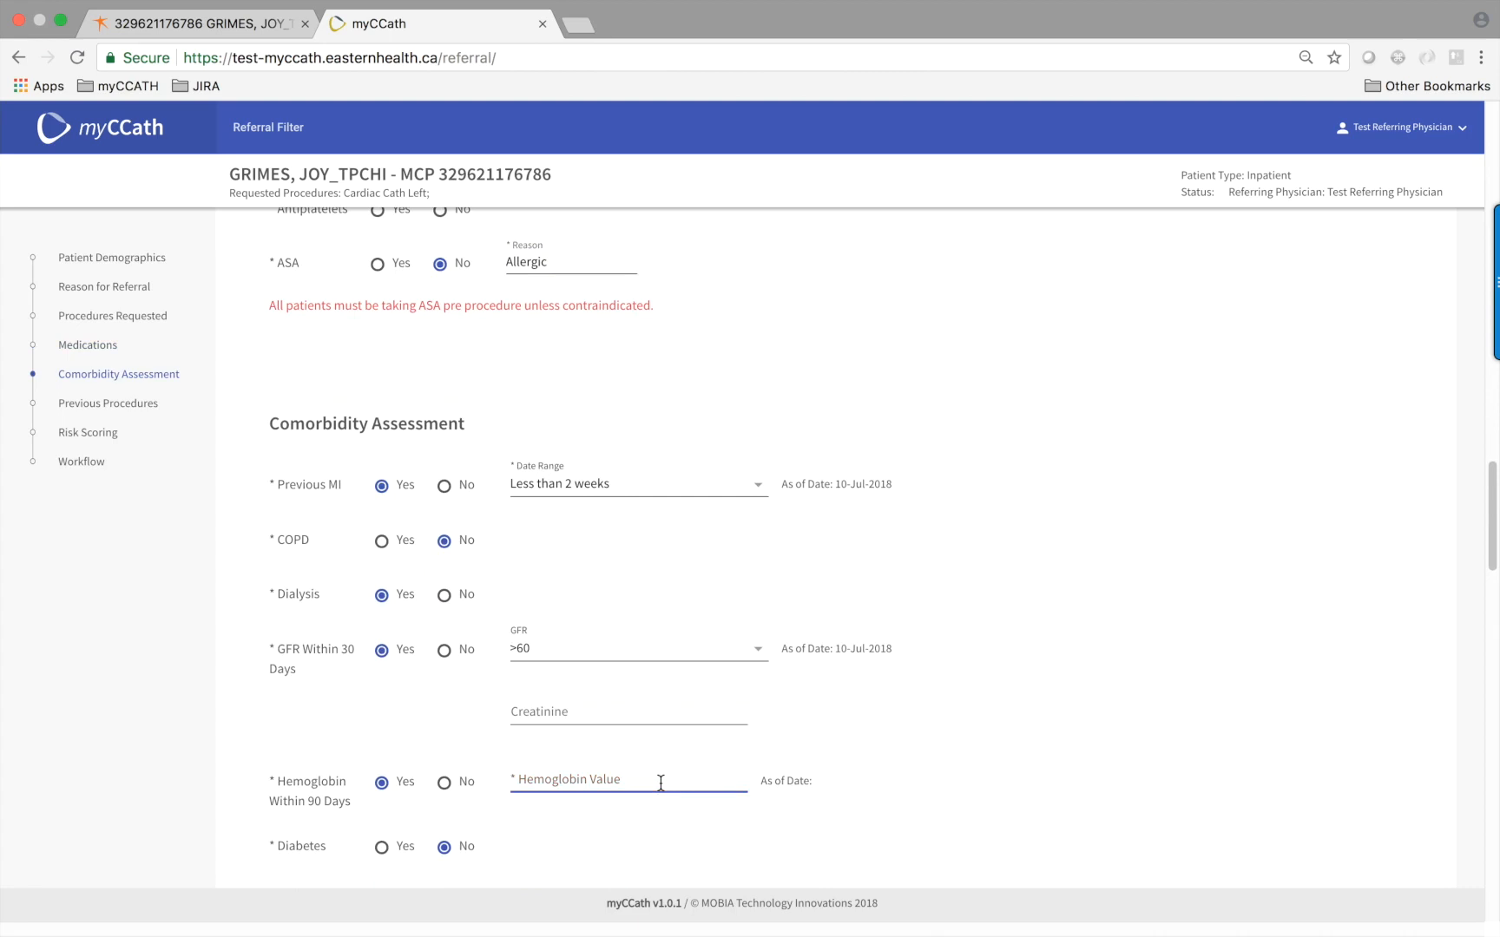
text(123)
Answer No for CVA/TIA and set the heart failure class to NYHA II
scroll(580, 777, down, 2)
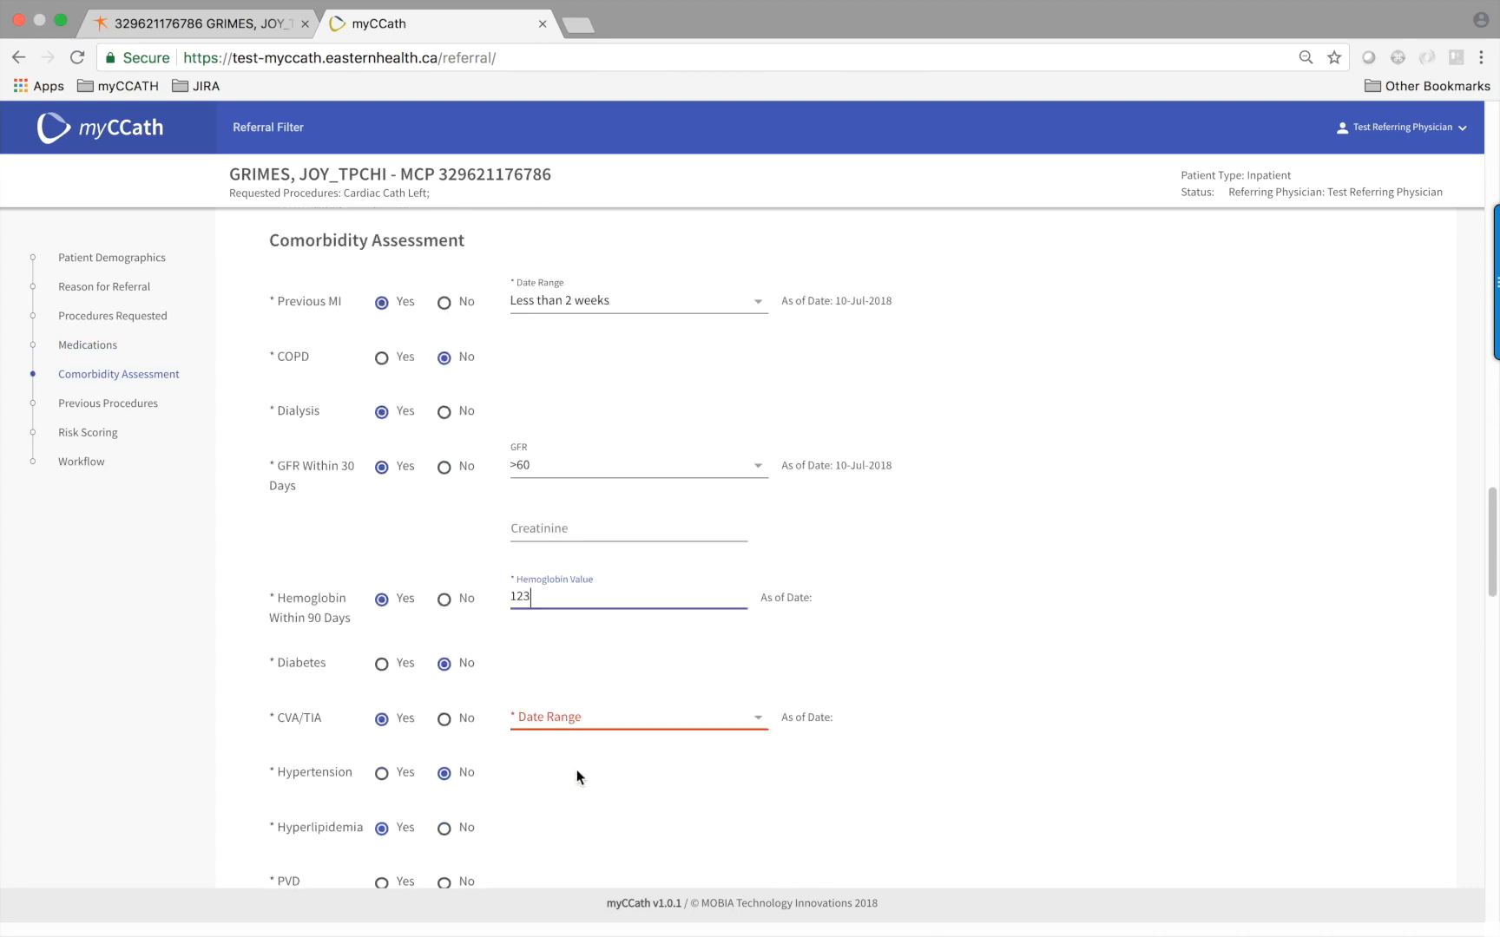
click(444, 706)
scroll(597, 762, down, 2)
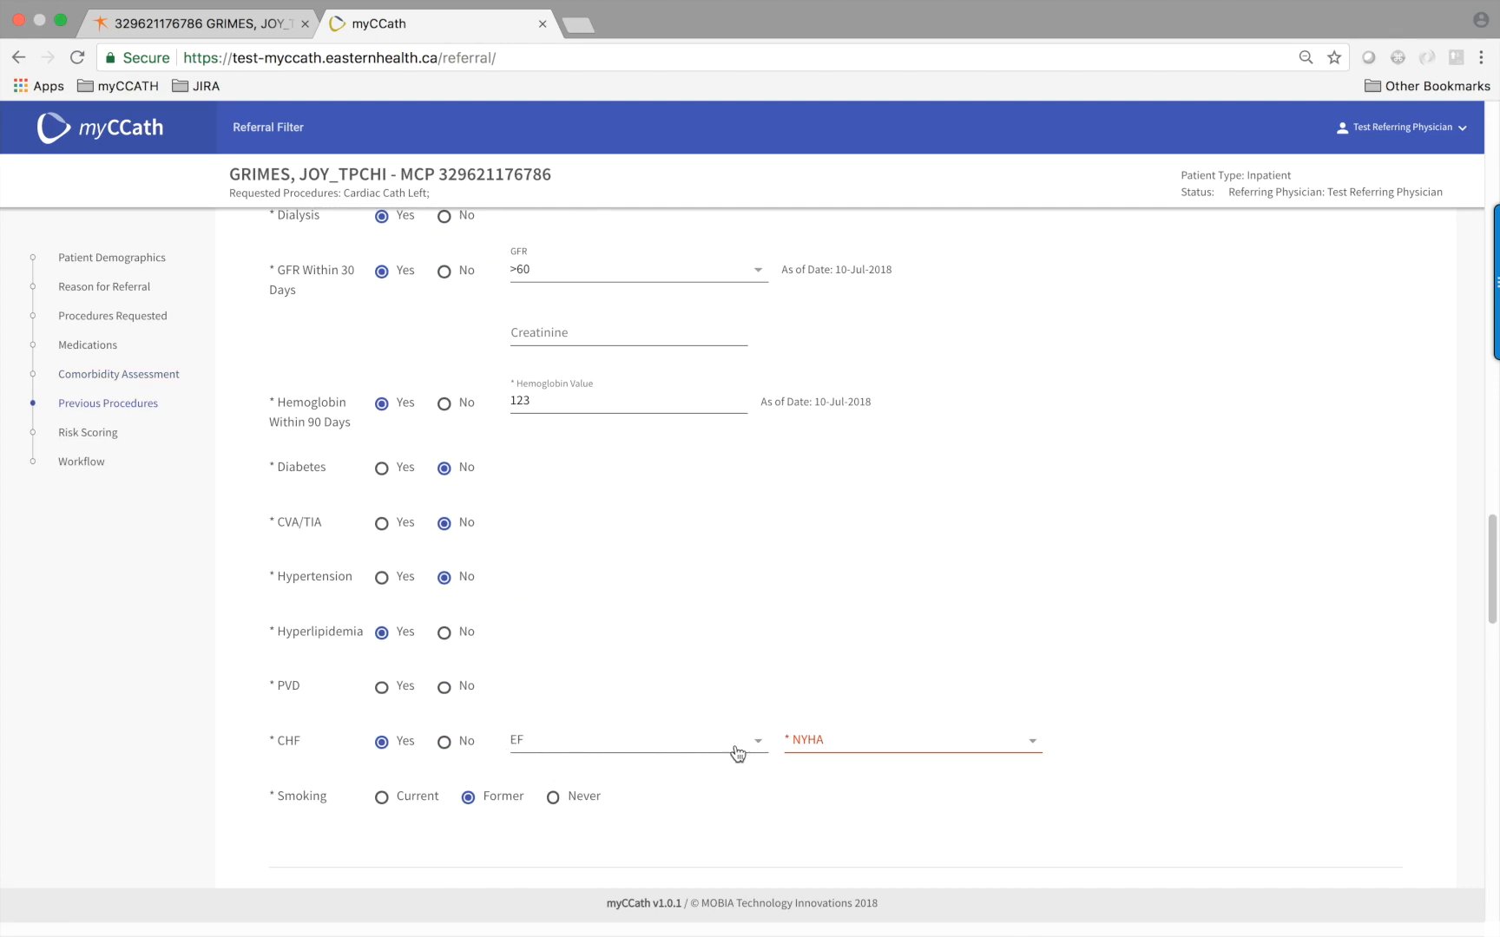
click(1032, 749)
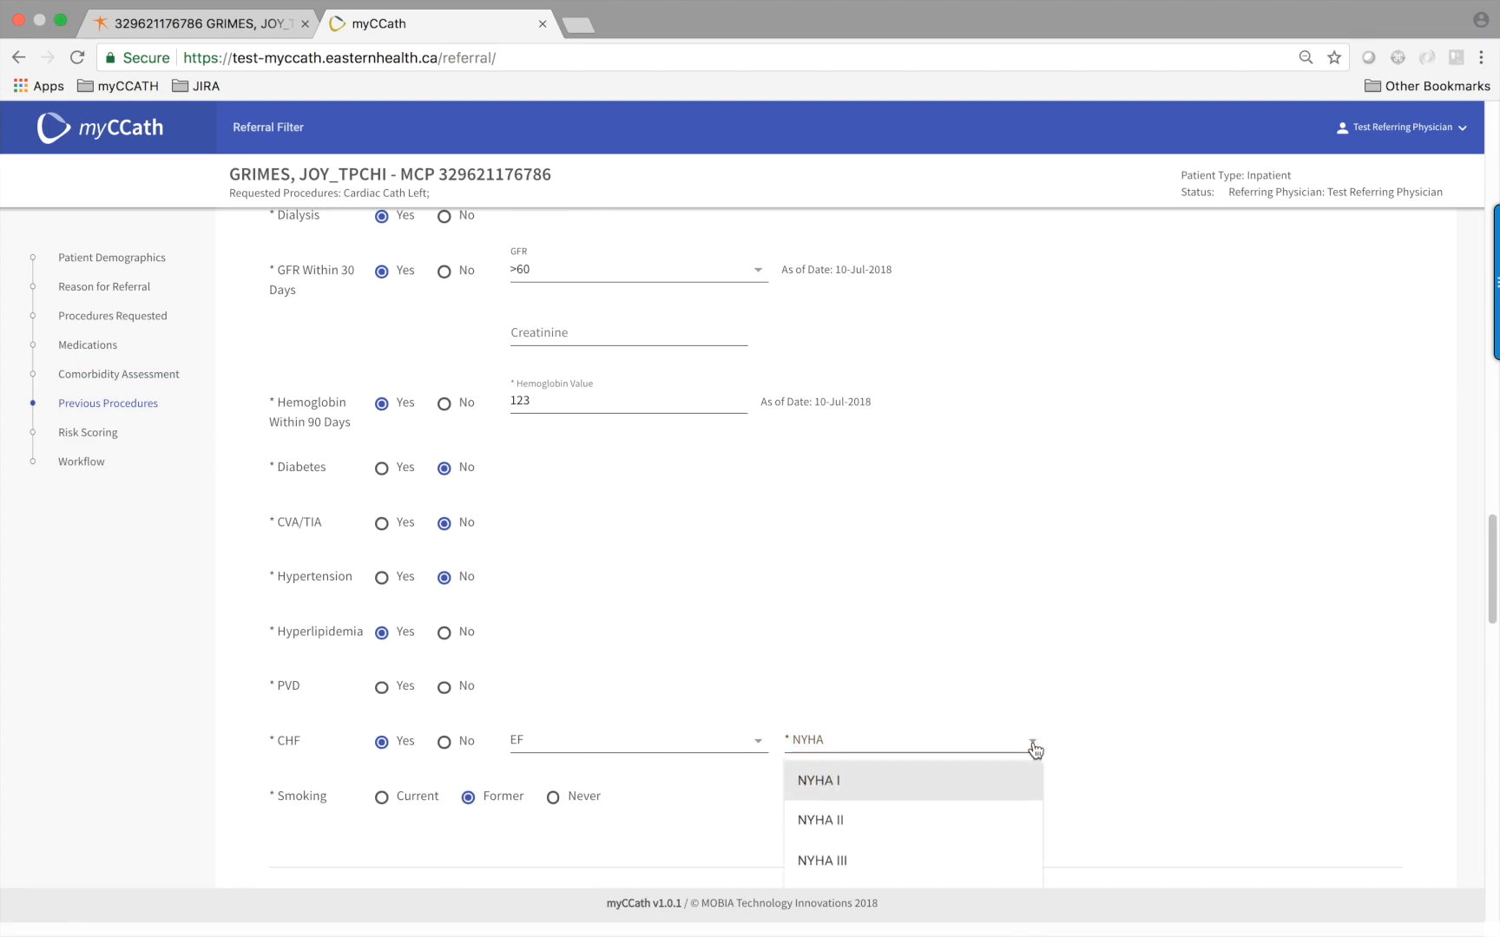
click(859, 827)
Save the referral and acknowledge the Save Complete message, giving it a procedure referral number
scroll(636, 672, down, 6)
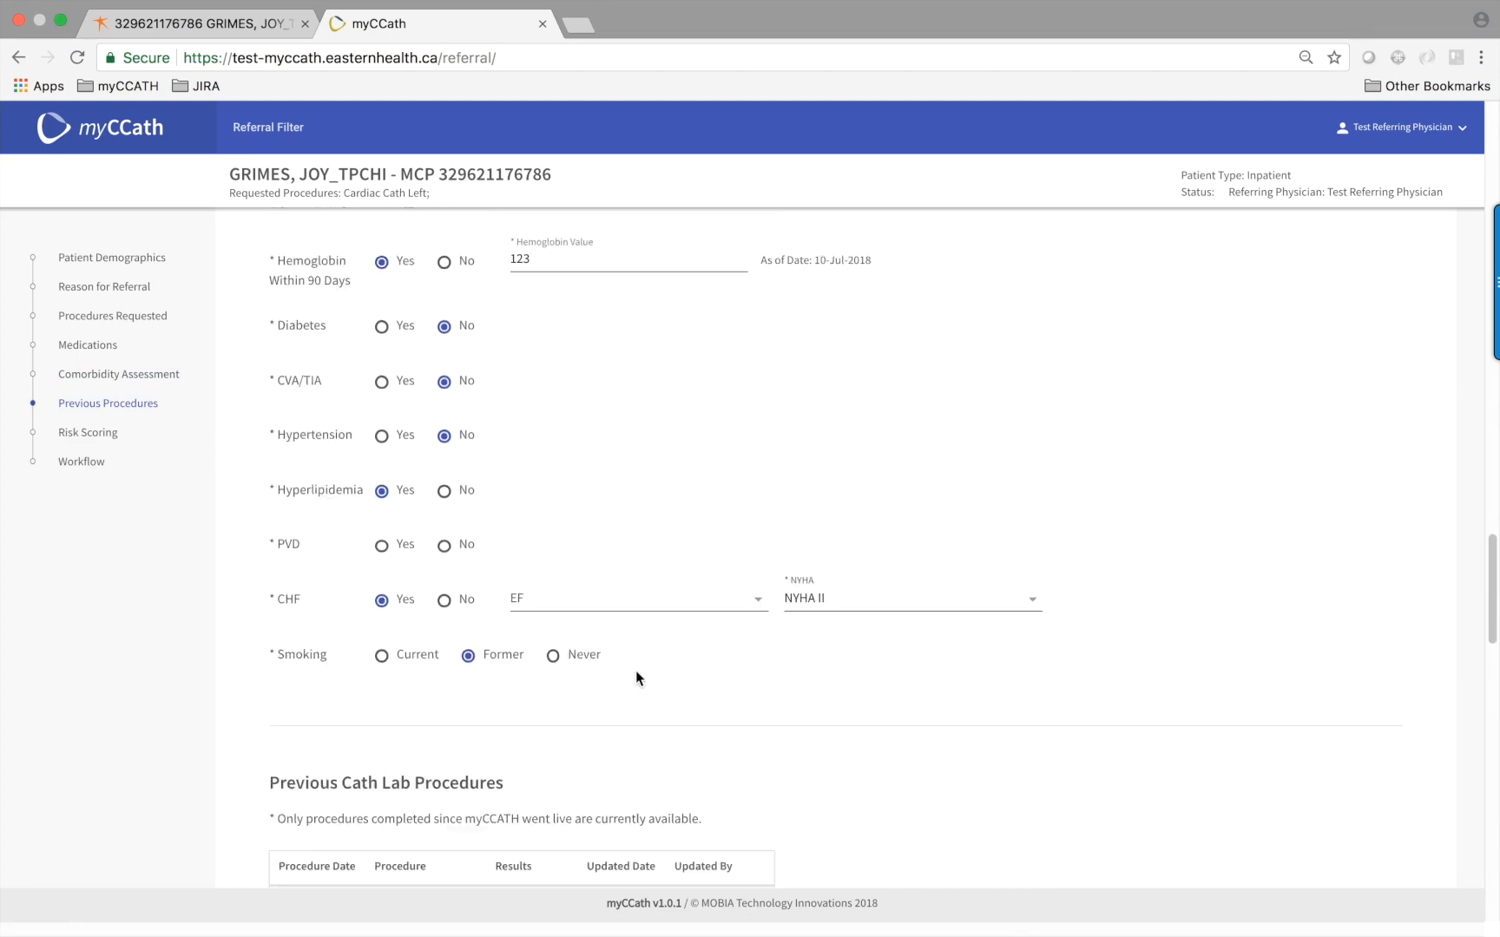
scroll(636, 672, down, 15)
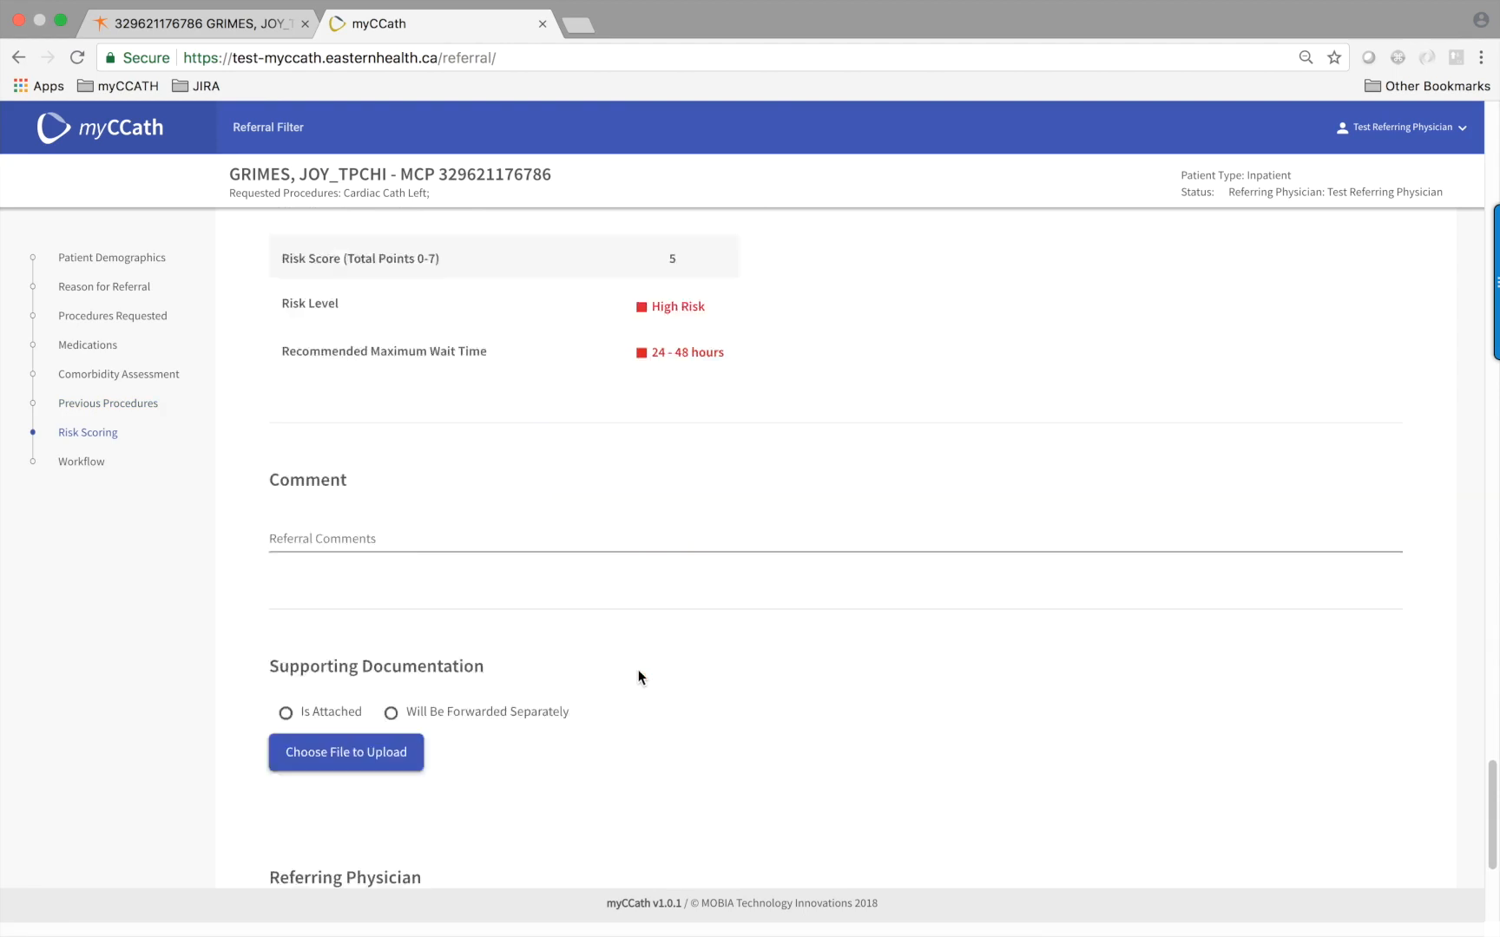
click(1343, 793)
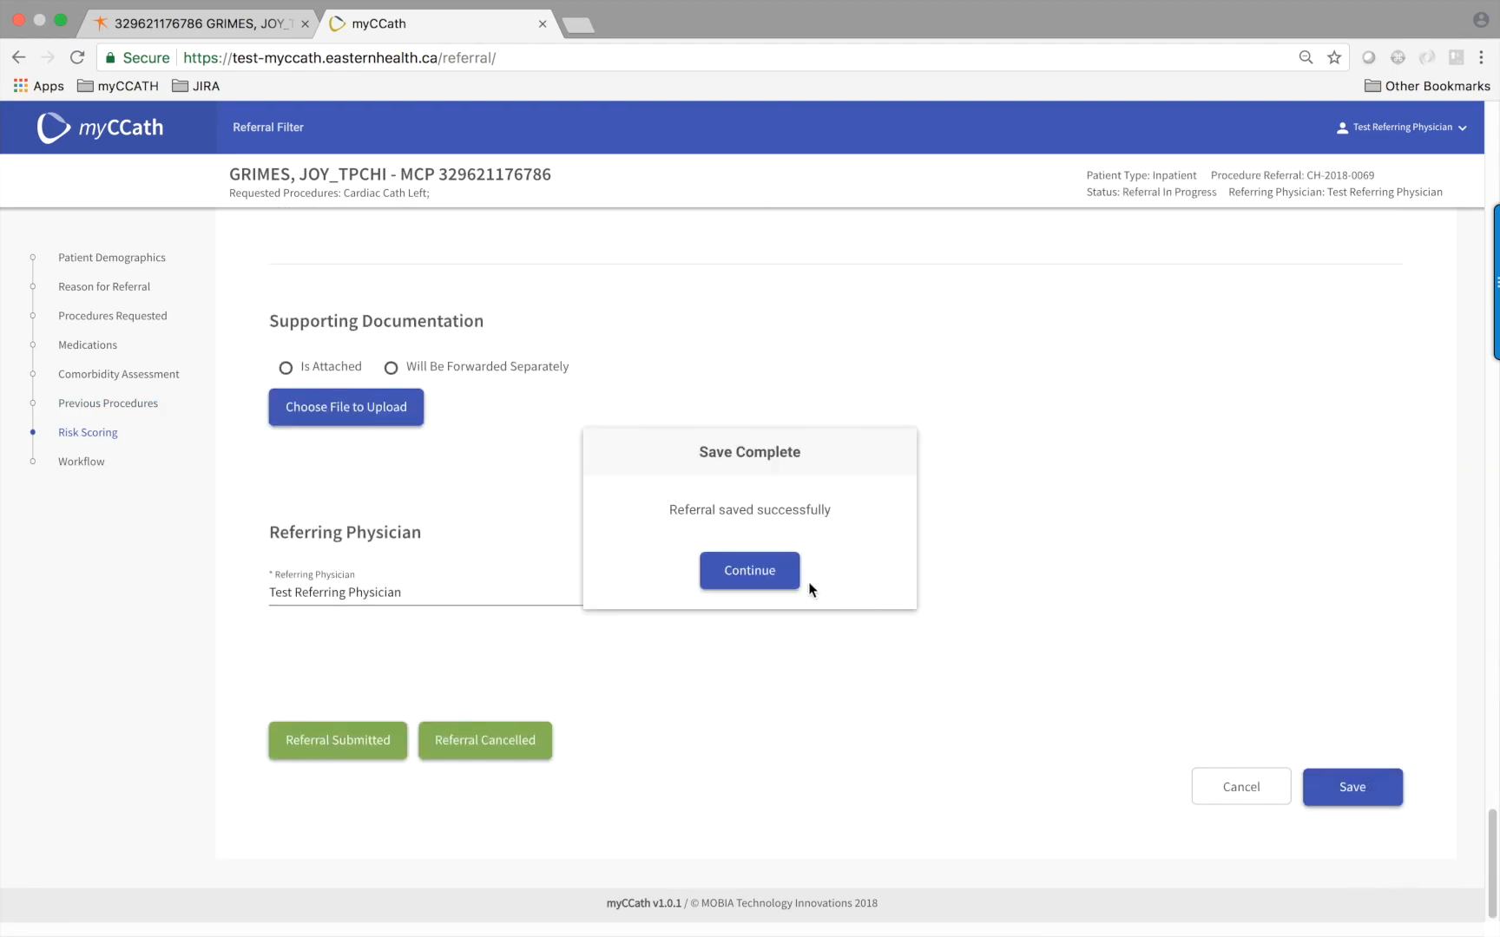
click(752, 574)
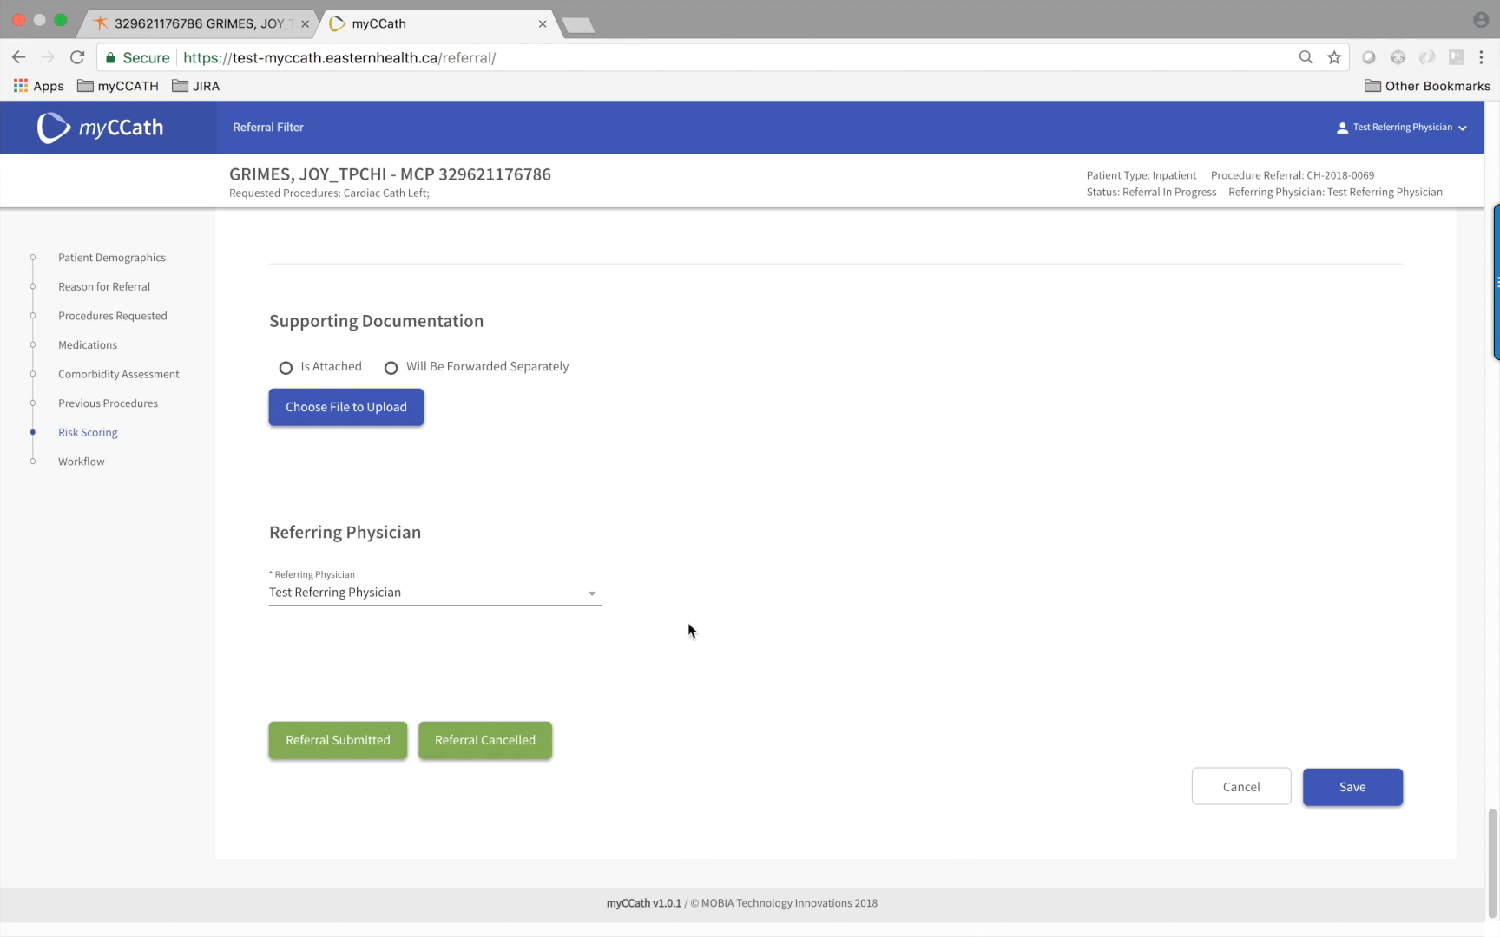
Attempt to submit the referral and dismiss the missing-field error
click(316, 744)
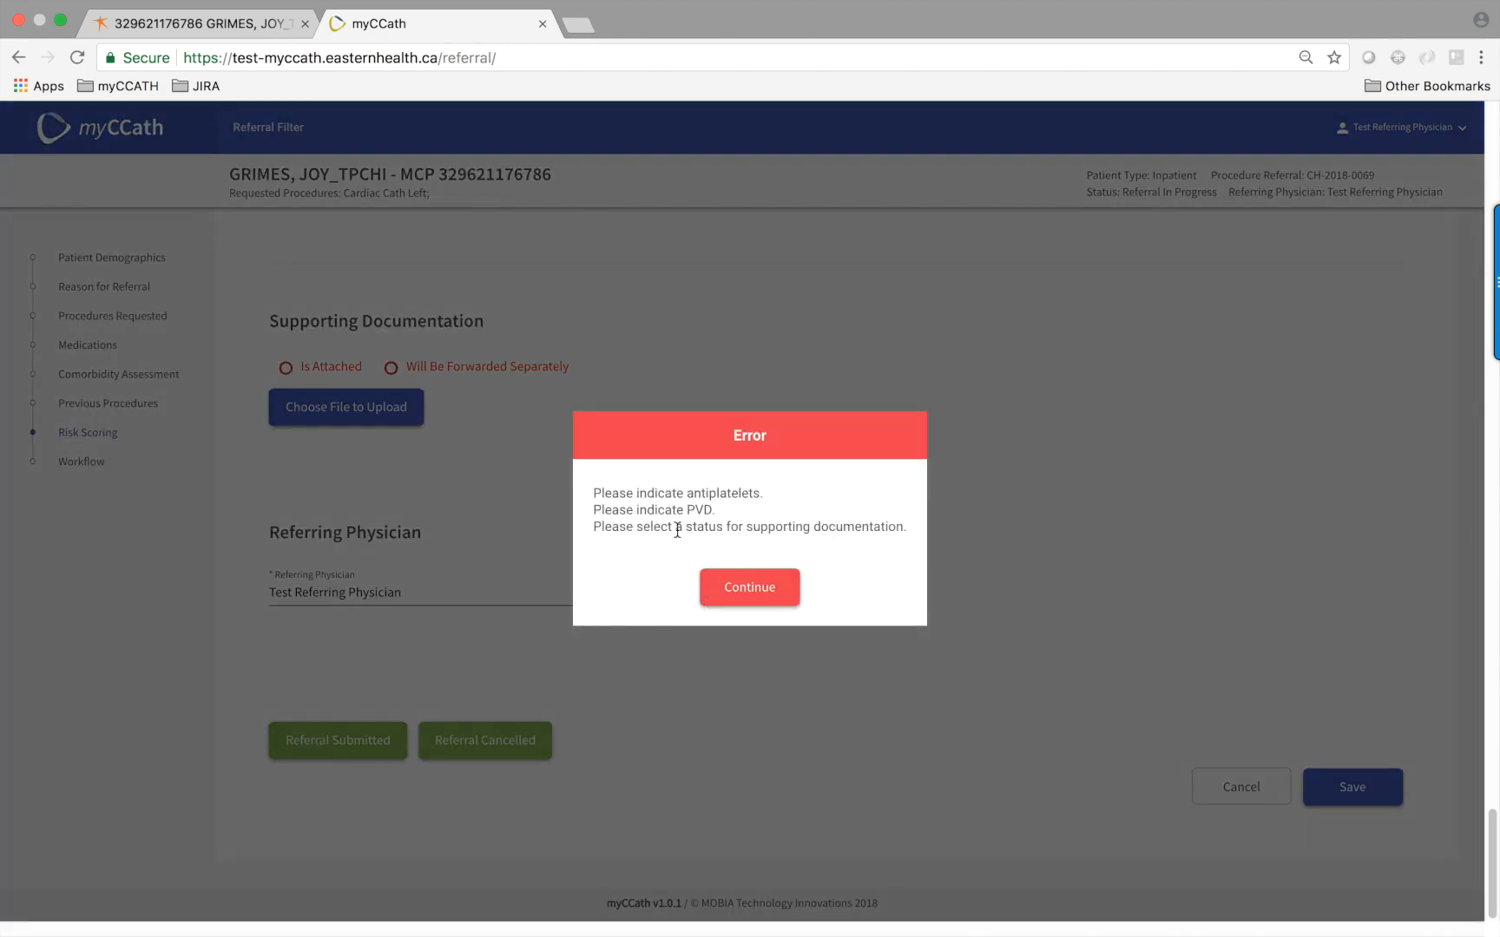
click(737, 589)
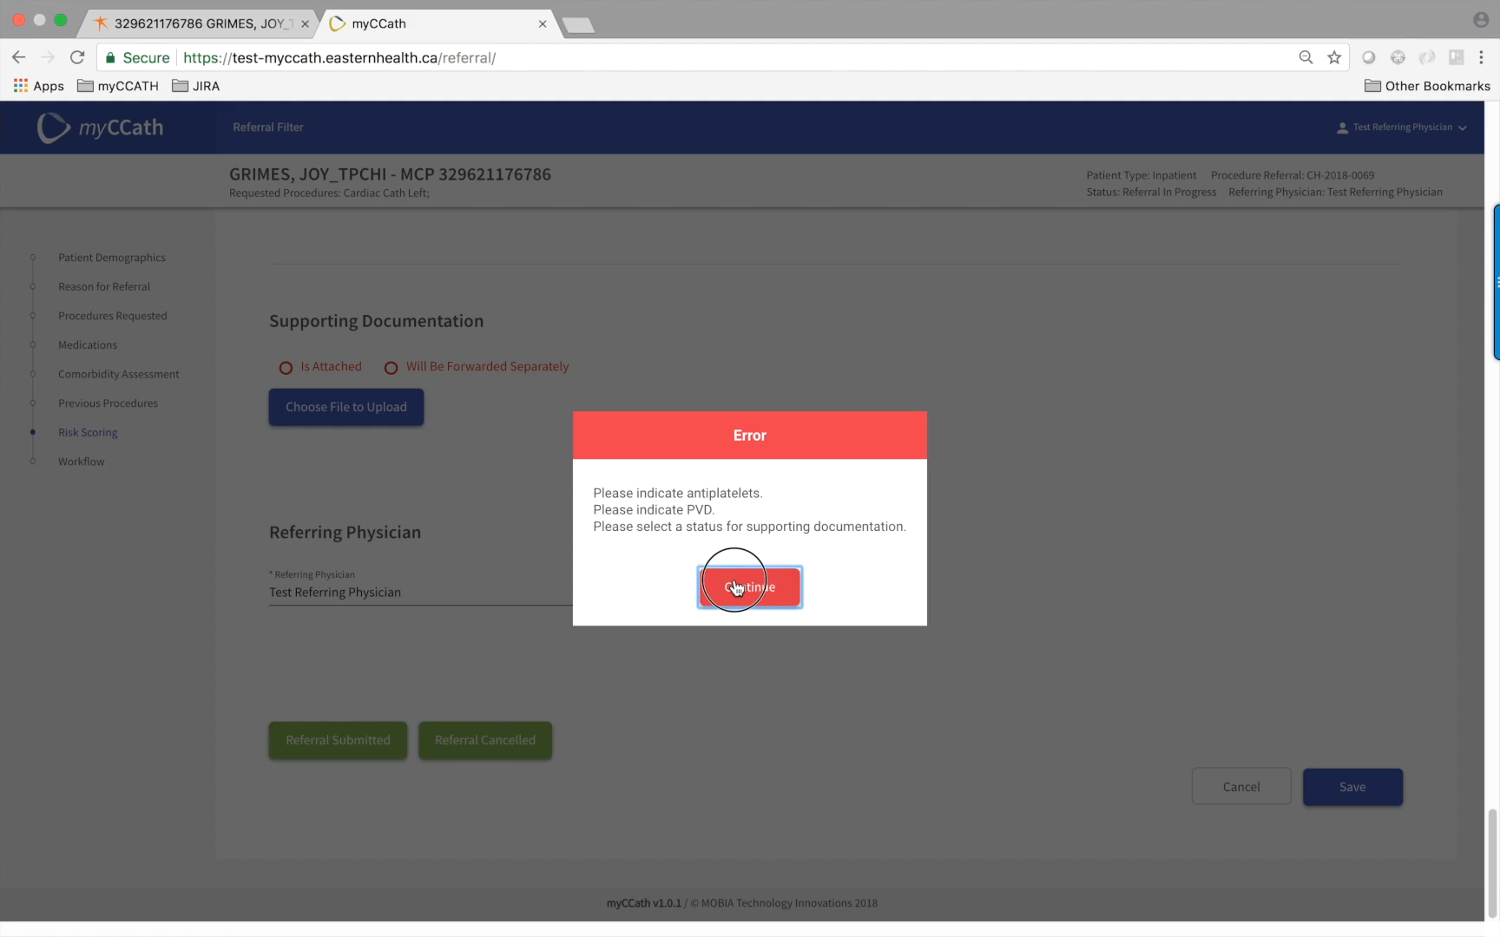
click(737, 589)
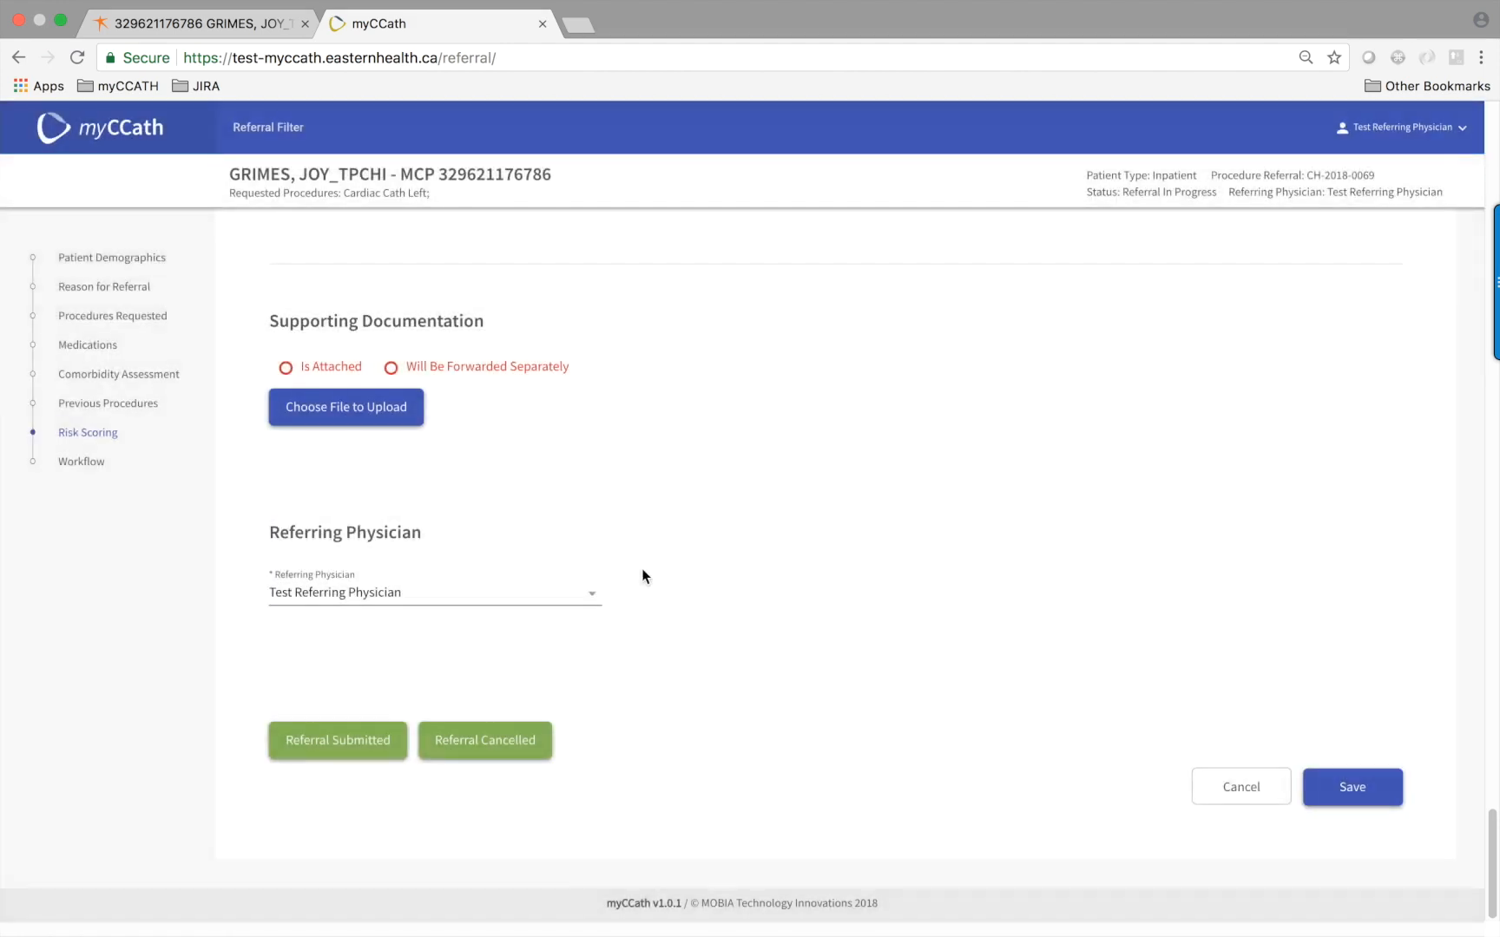
Answer No for Antiplatelets in Medications, then return to Risk Scoring
click(92, 347)
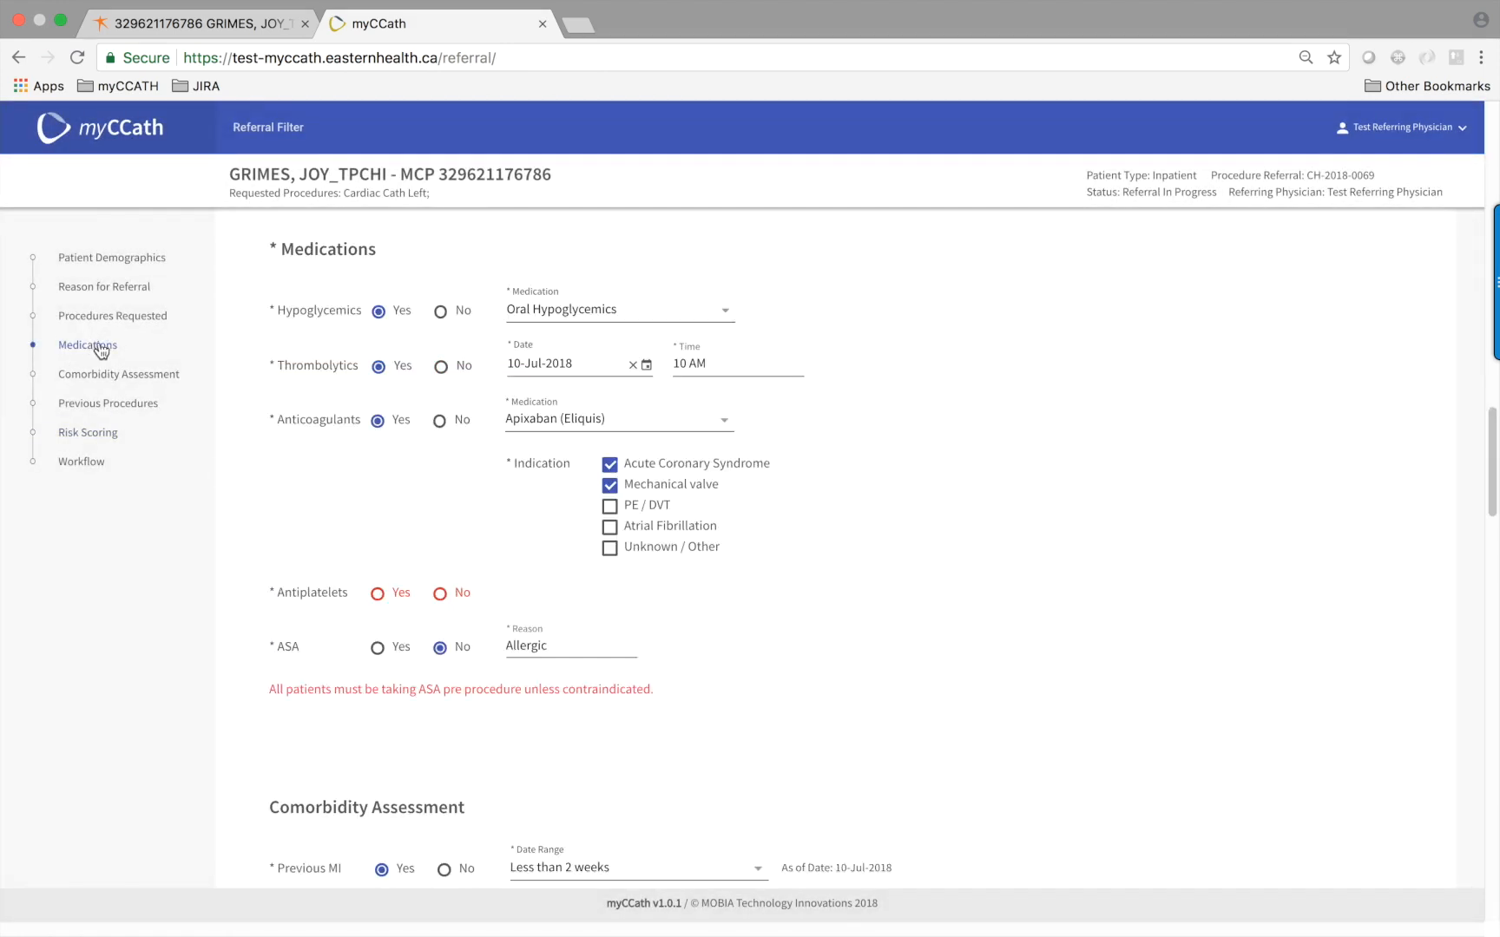
click(439, 596)
click(94, 433)
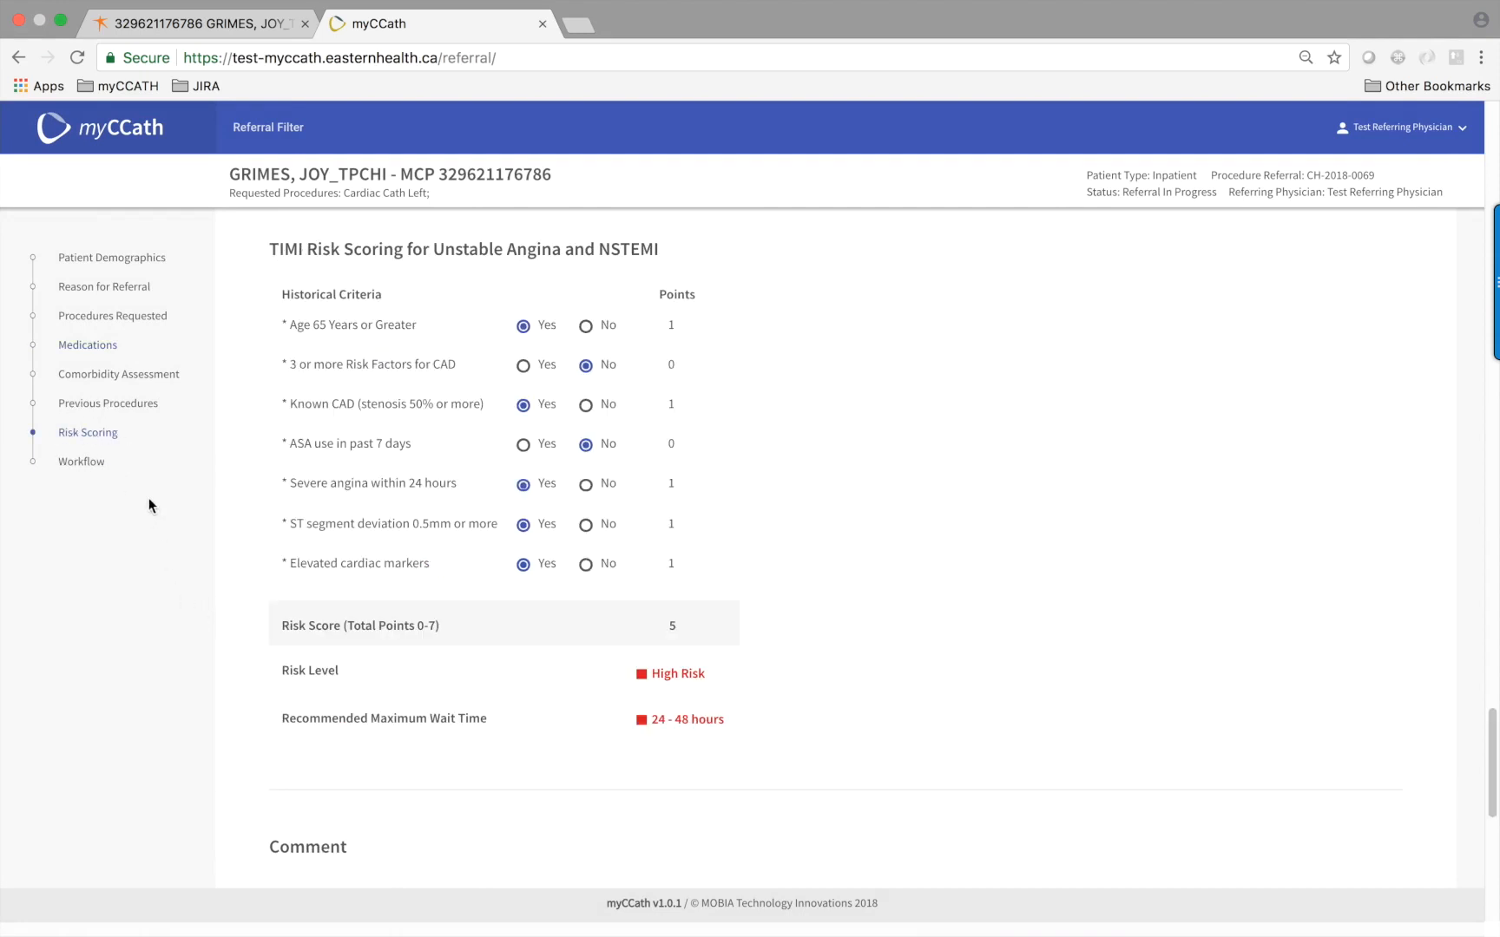
scroll(264, 607, down, 5)
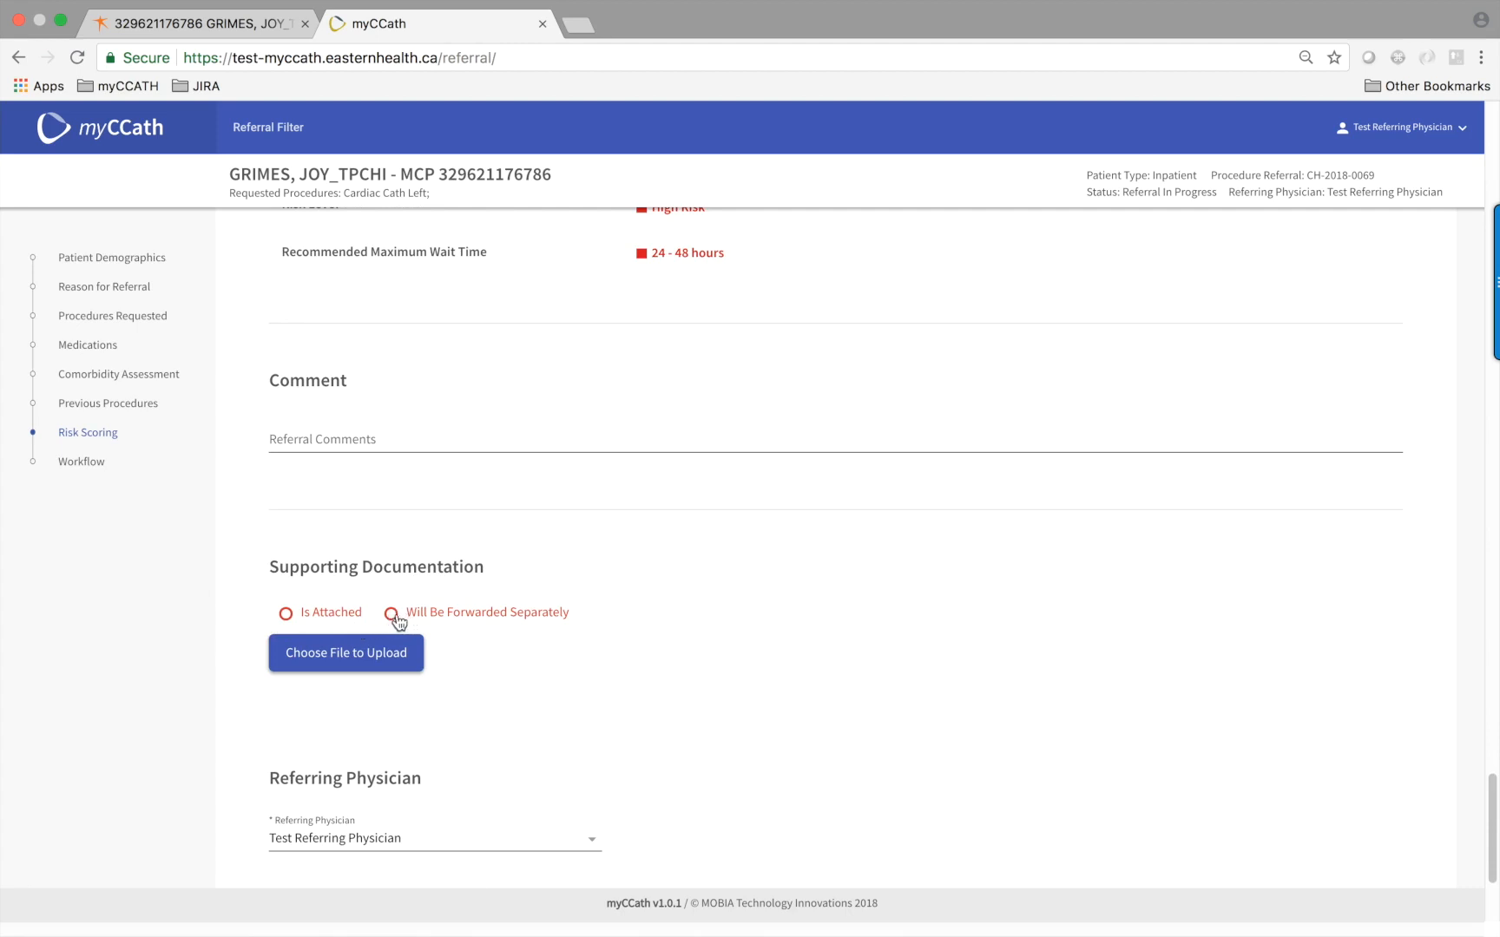
Upload Referral Letter.pdf as supporting documentation, described as the patient's referral letter
click(287, 616)
click(322, 659)
click(765, 626)
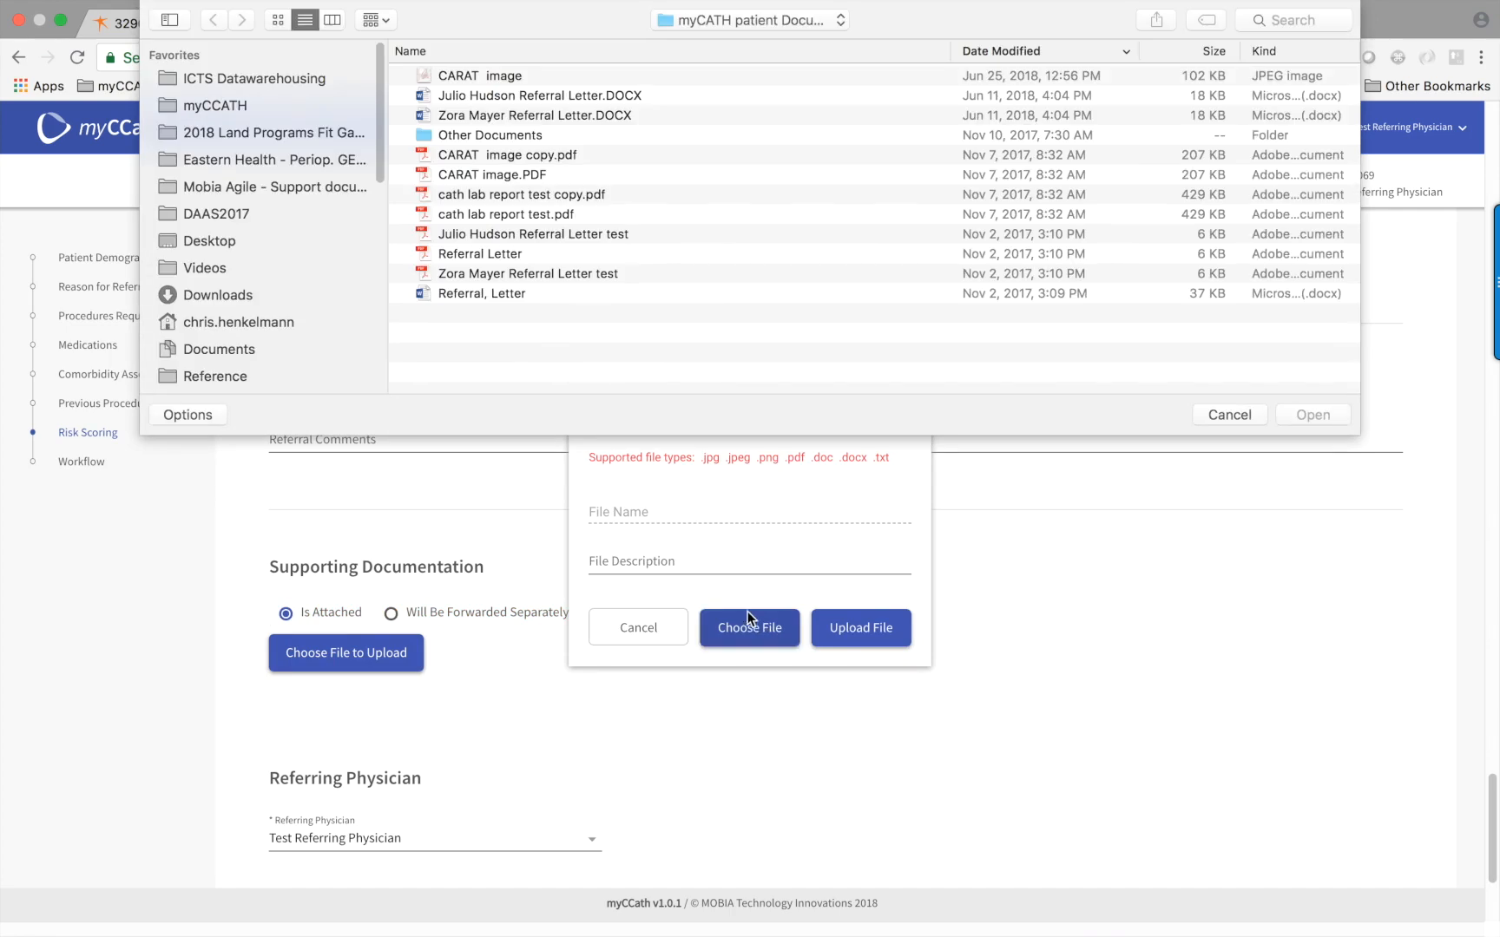
click(464, 253)
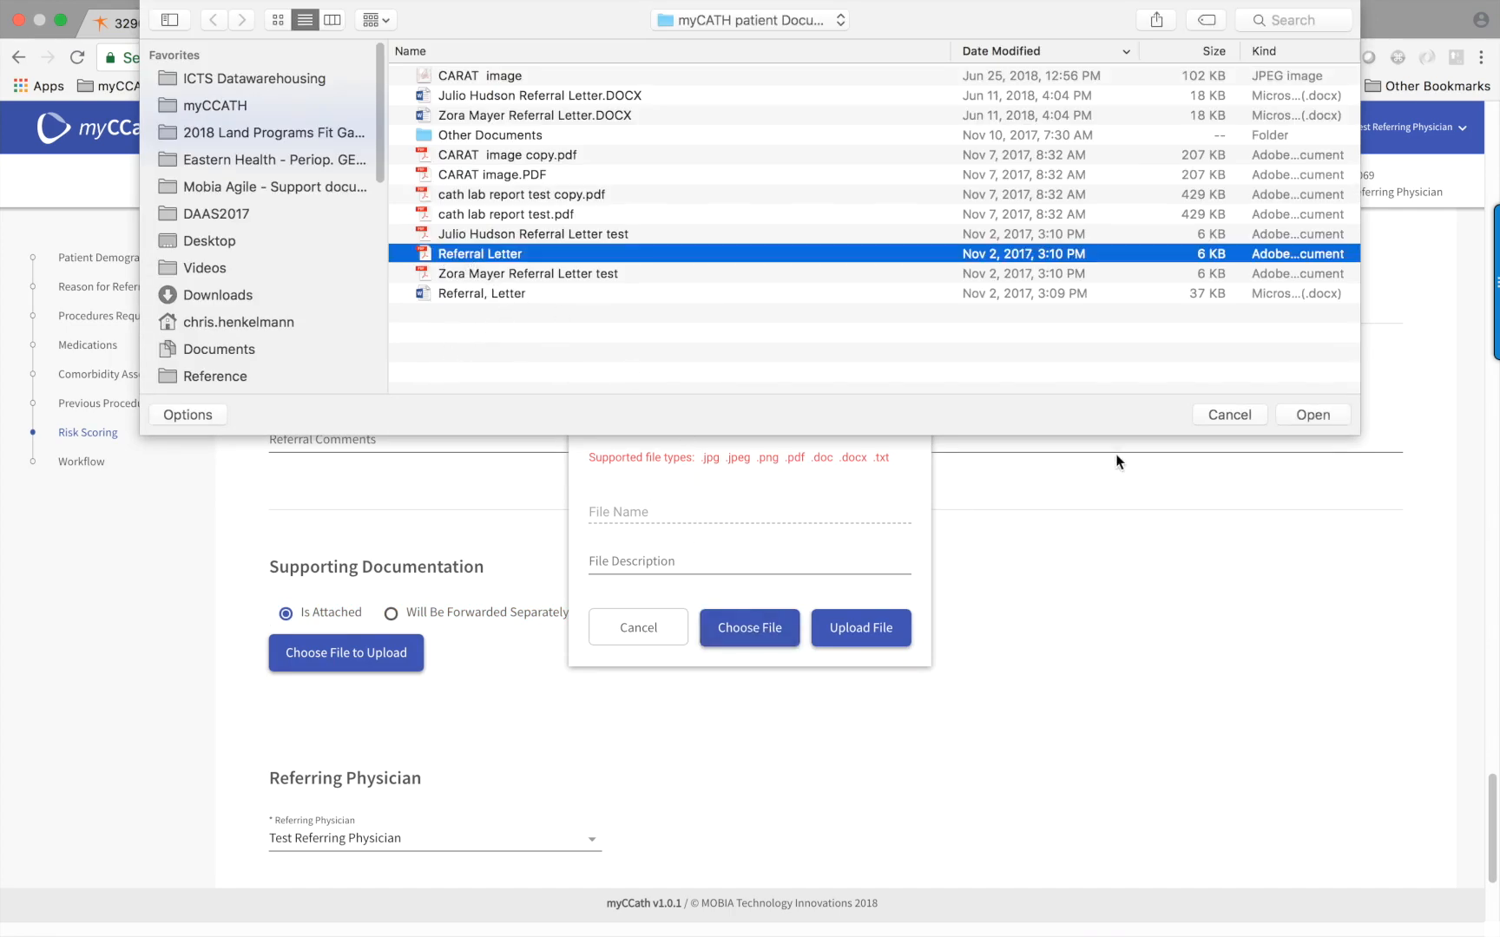
click(1312, 415)
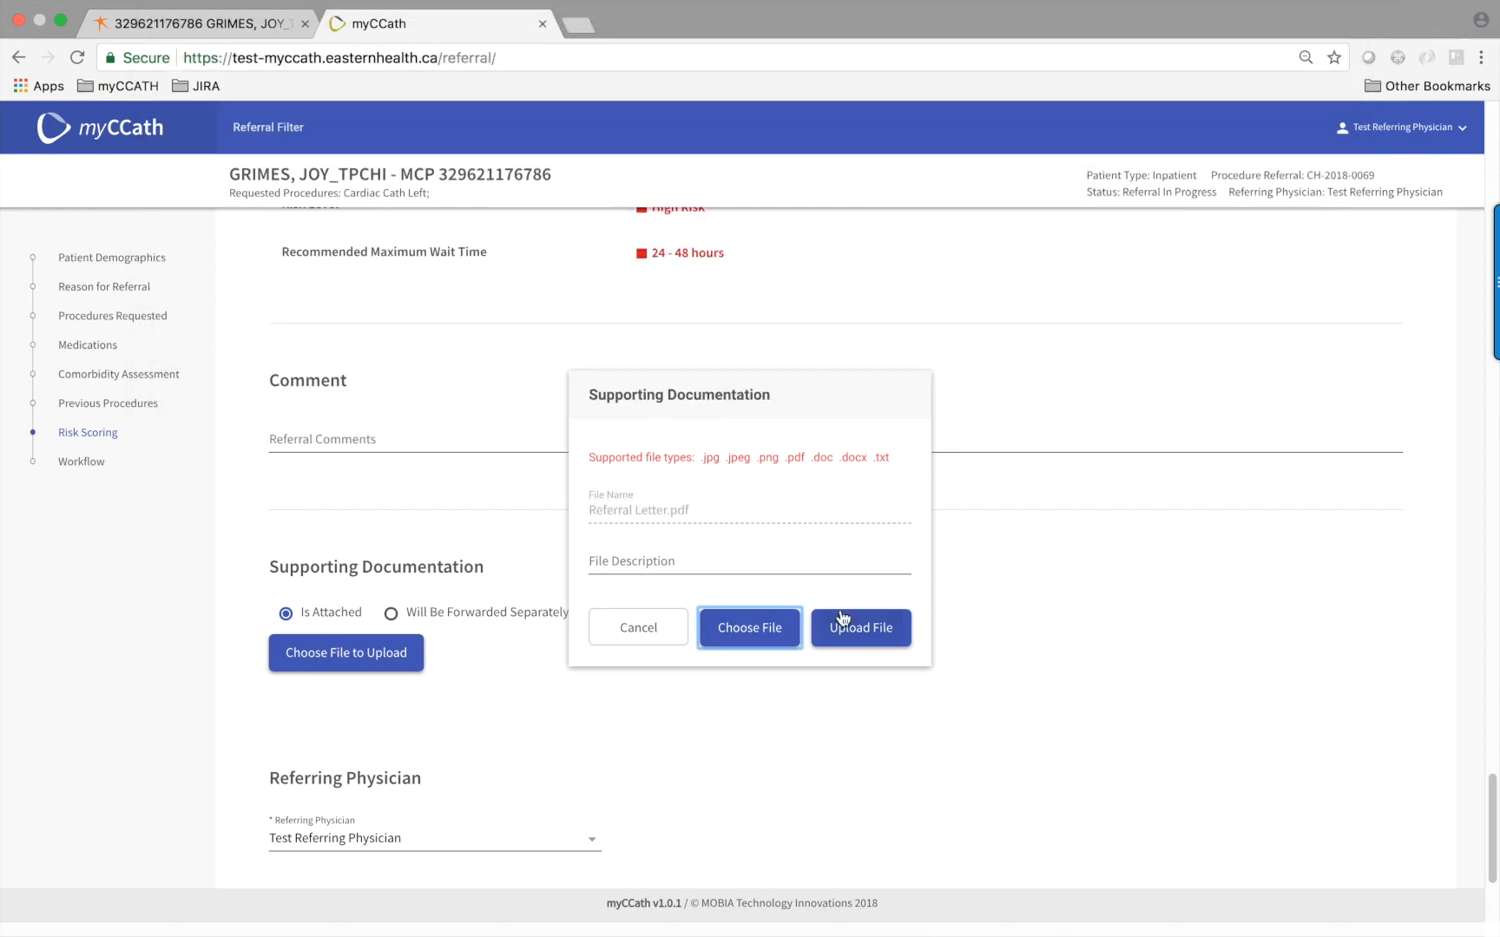
click(643, 555)
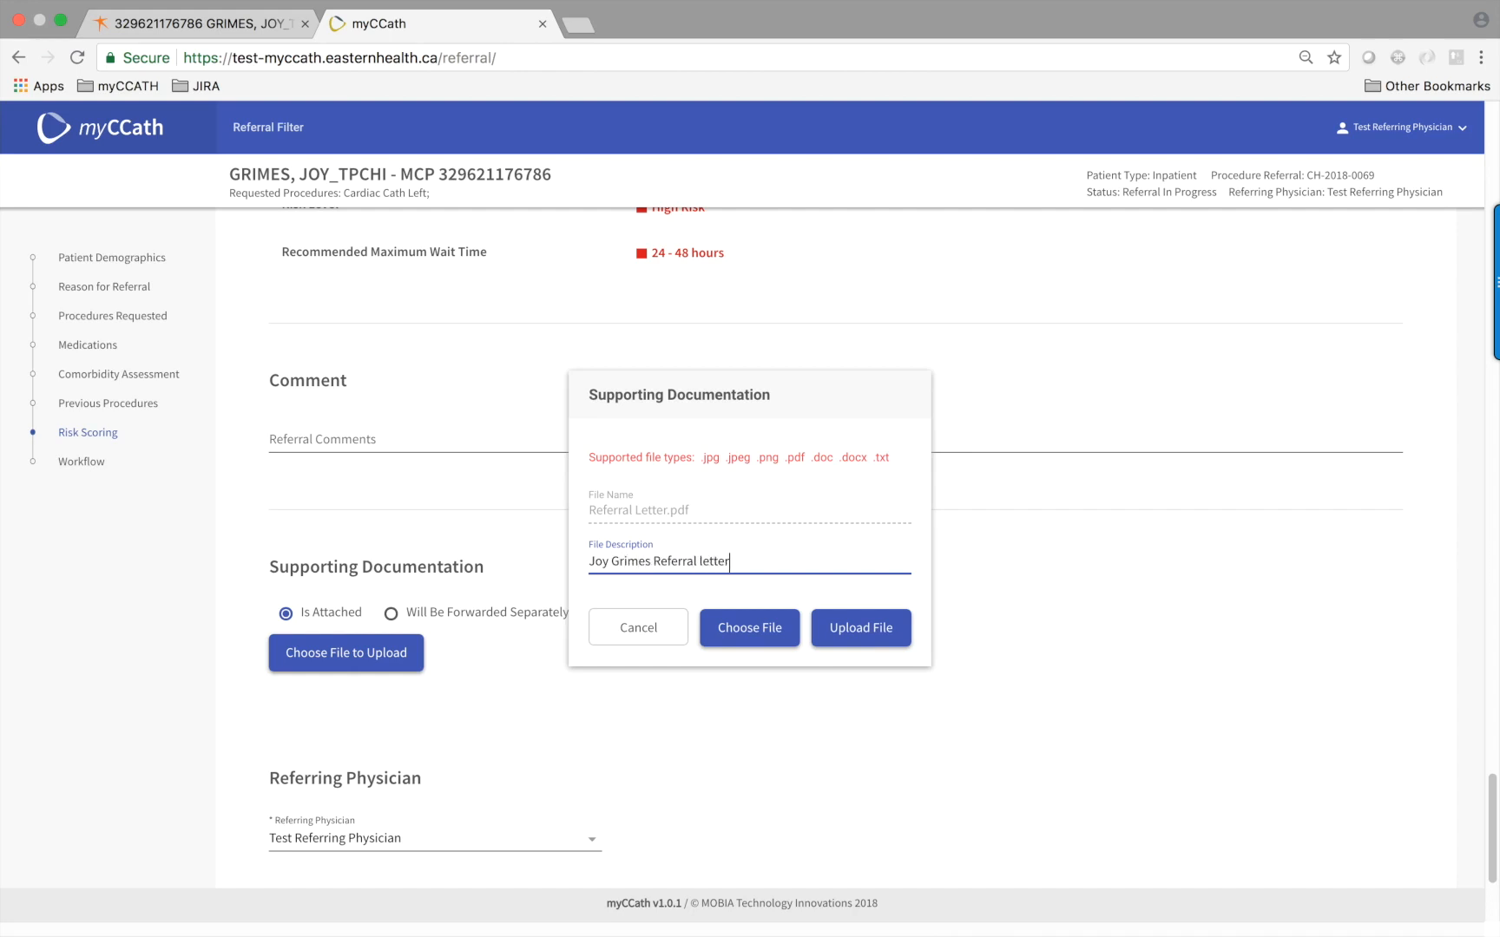
click(877, 638)
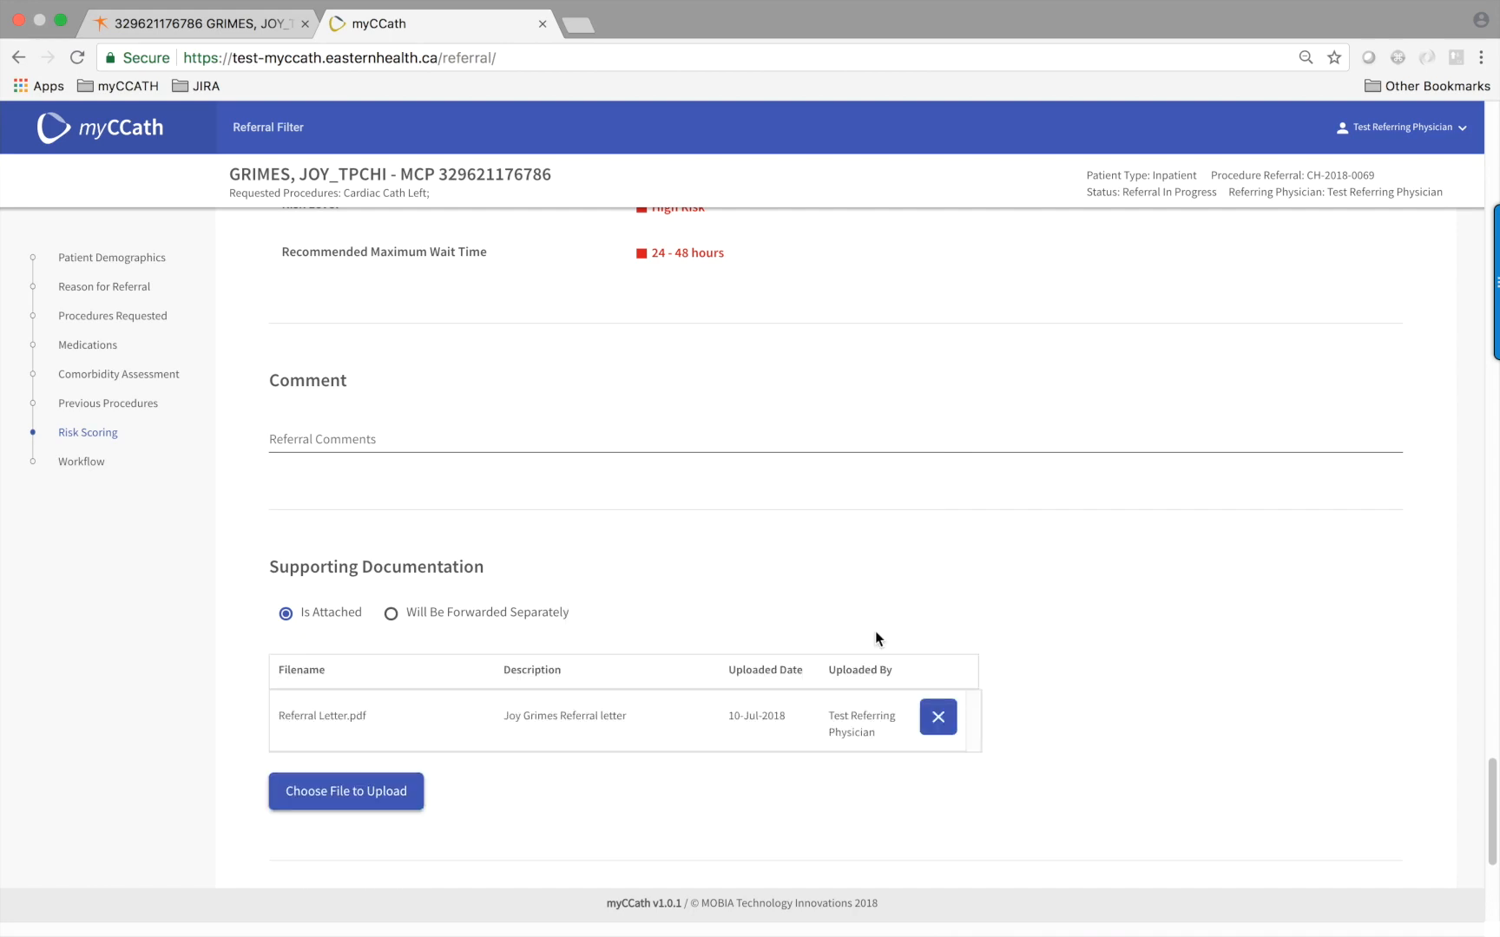
Leave Is Attached selected as the supporting documentation option after briefly trying Forwarded Separately
scroll(726, 799, down, 1)
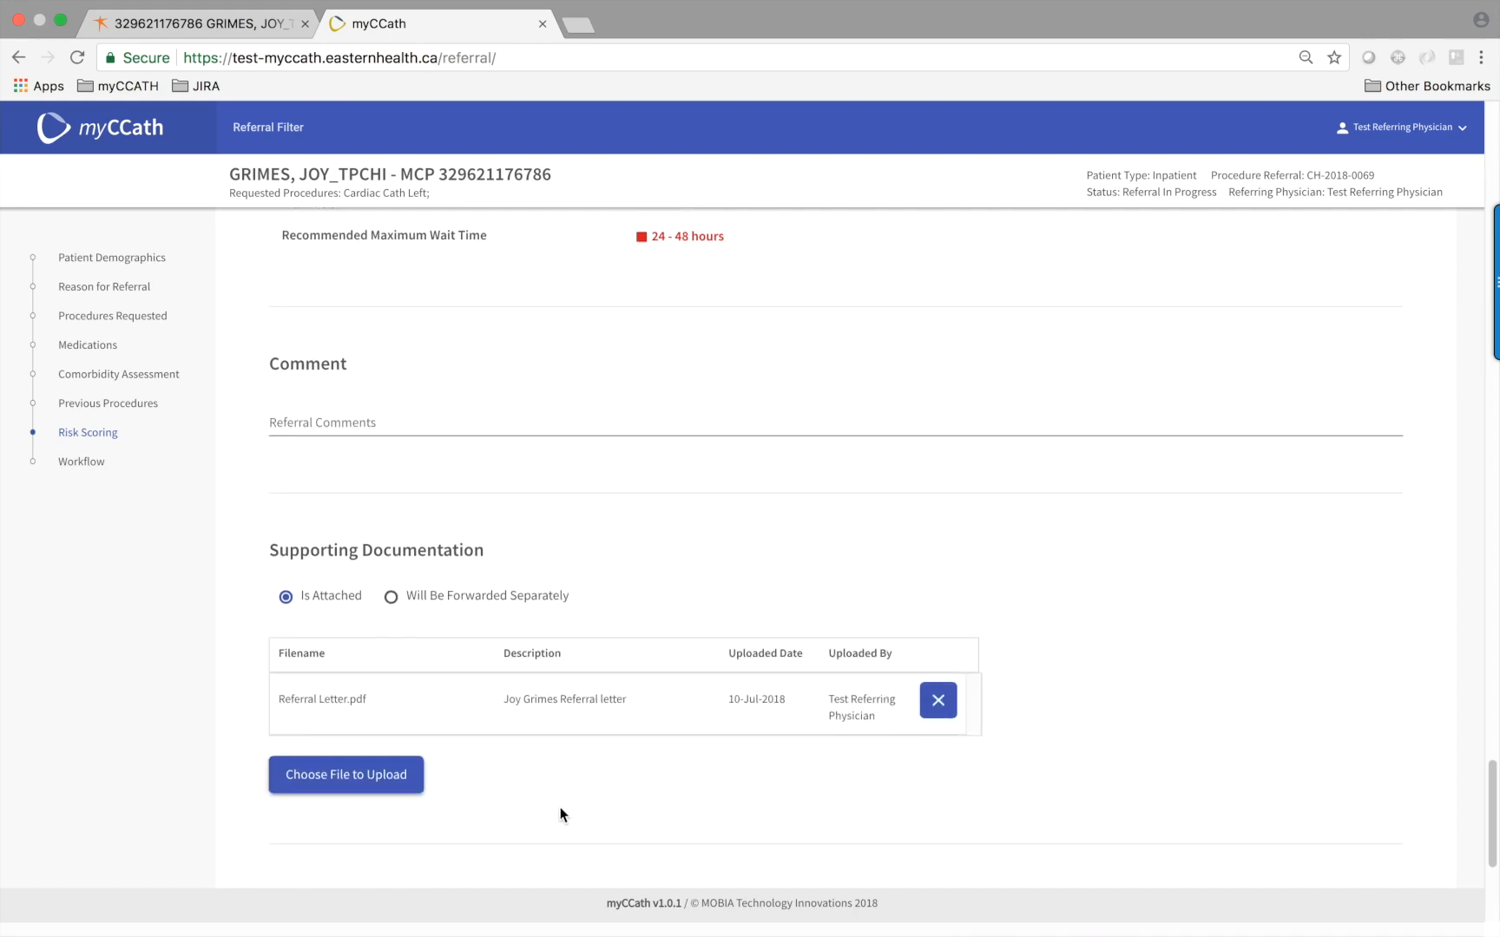
scroll(556, 814, down, 1)
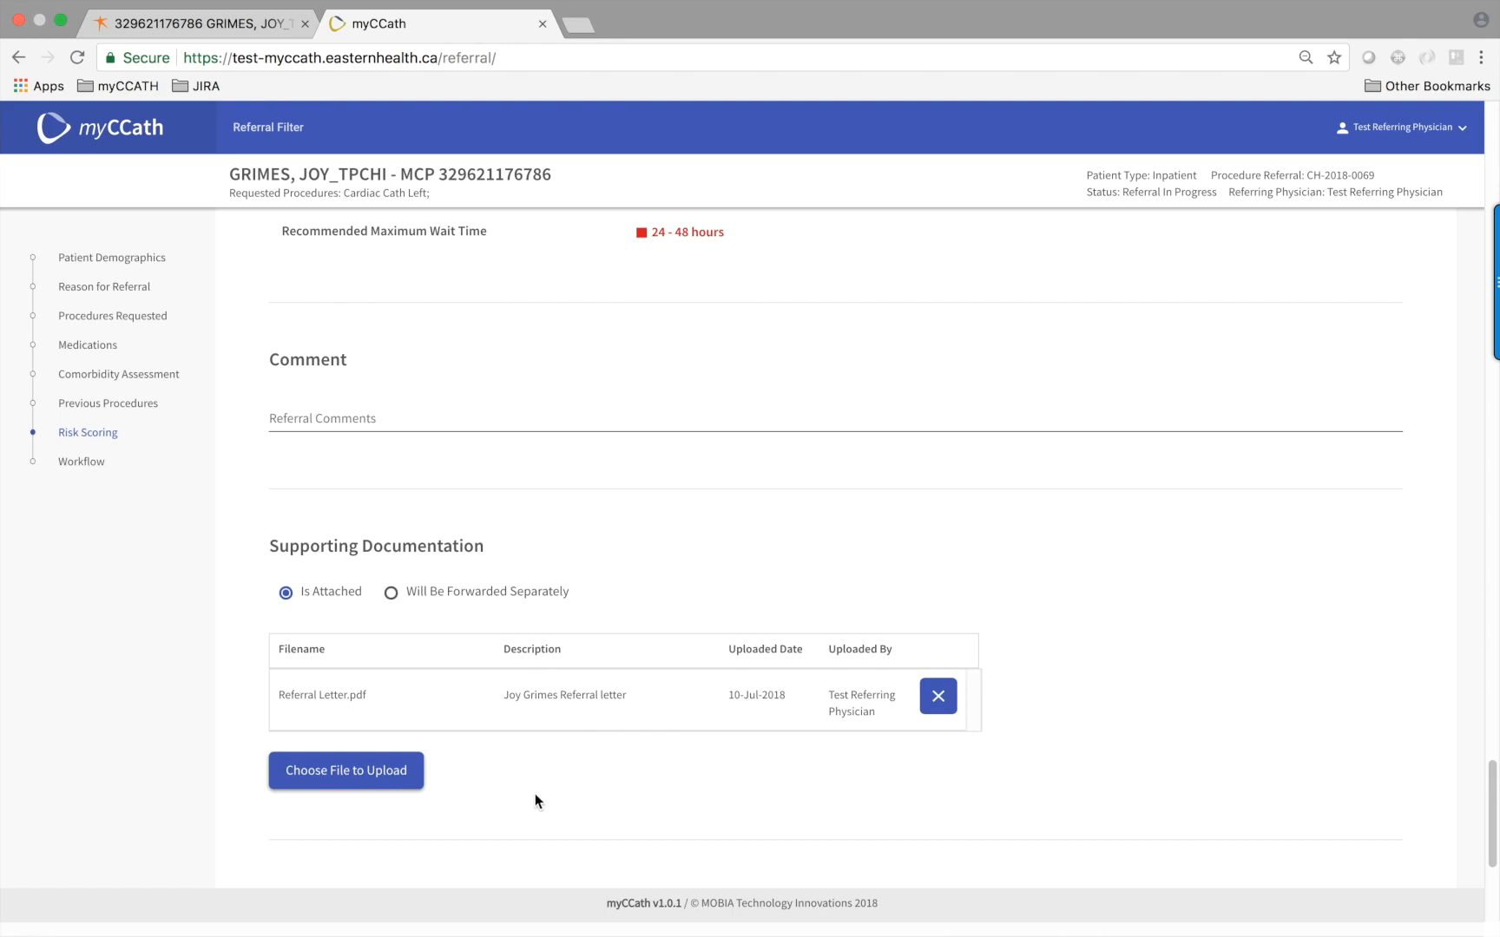
click(392, 595)
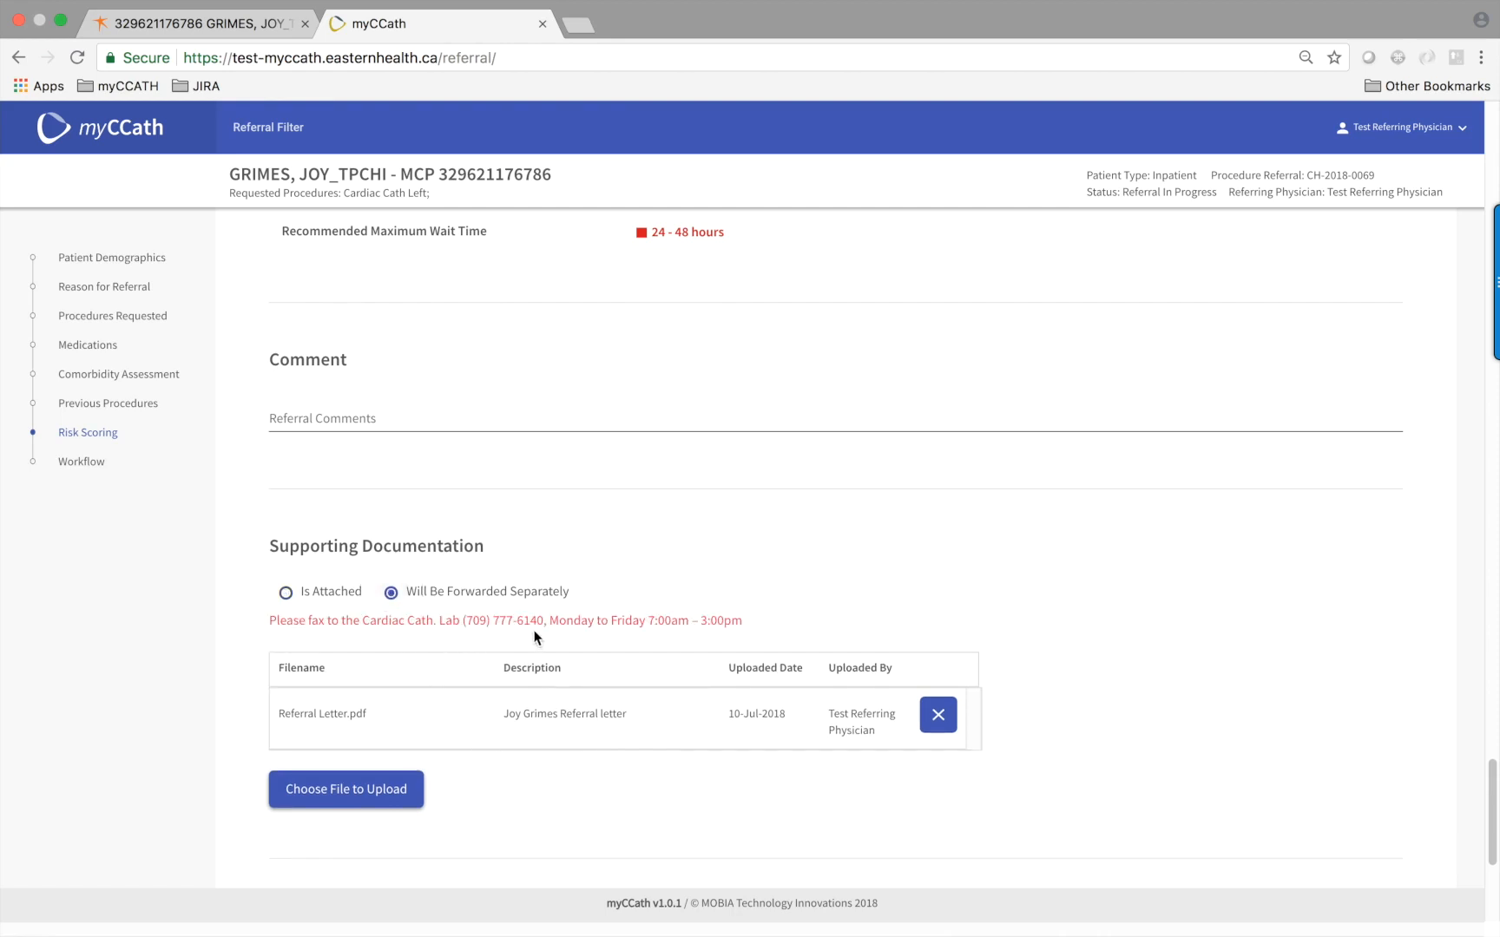
click(286, 595)
scroll(617, 772, down, 5)
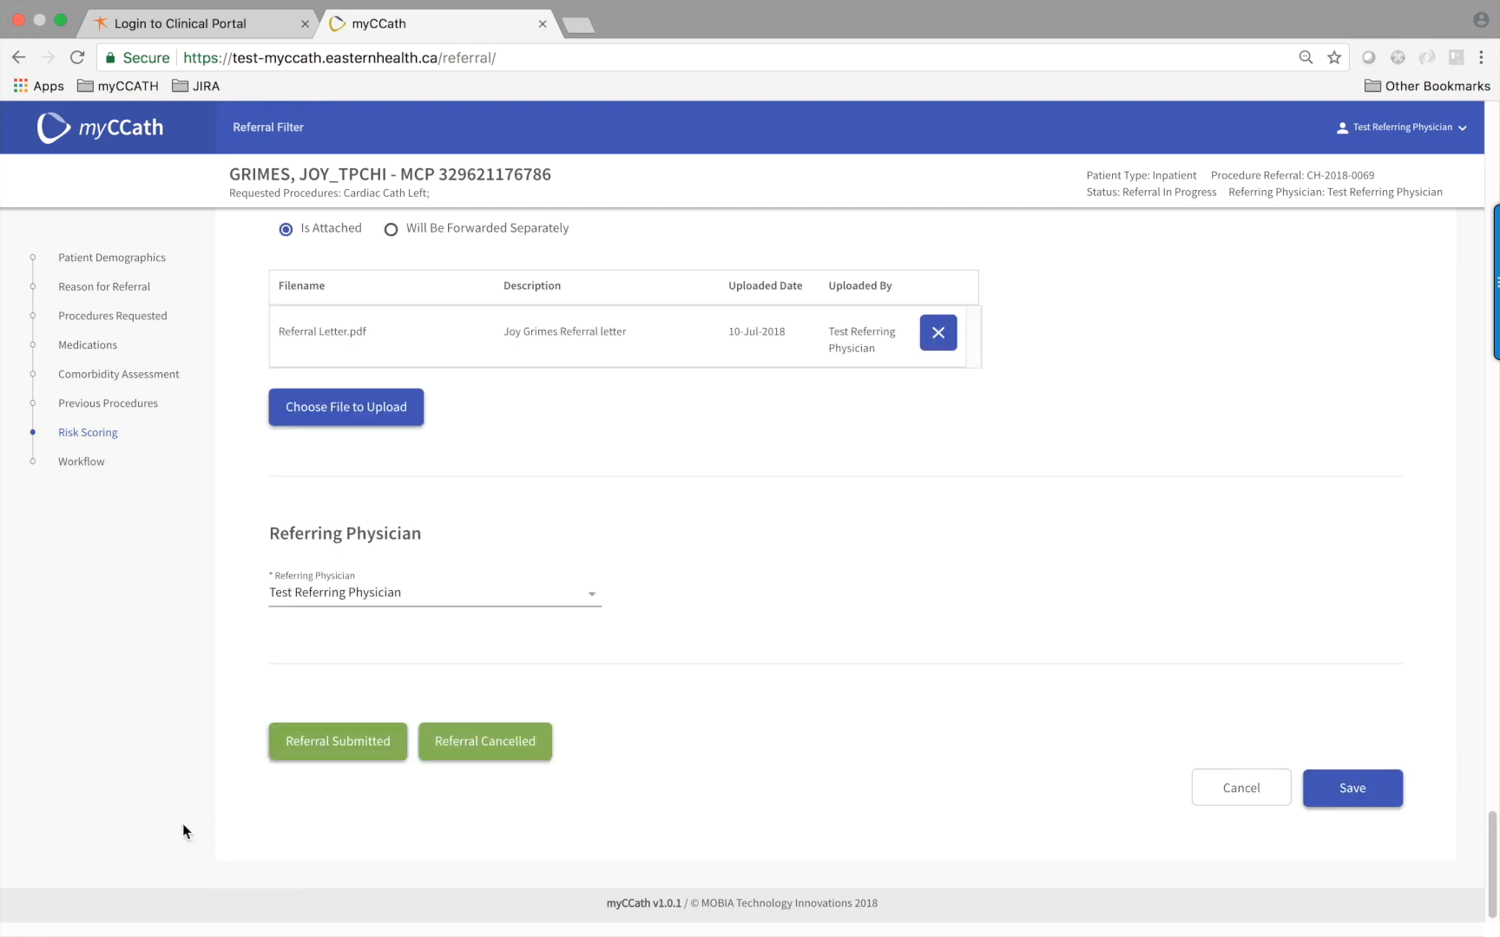
Confirm the status change to Referral Submitted, then return to Patient Demographics to review
click(337, 746)
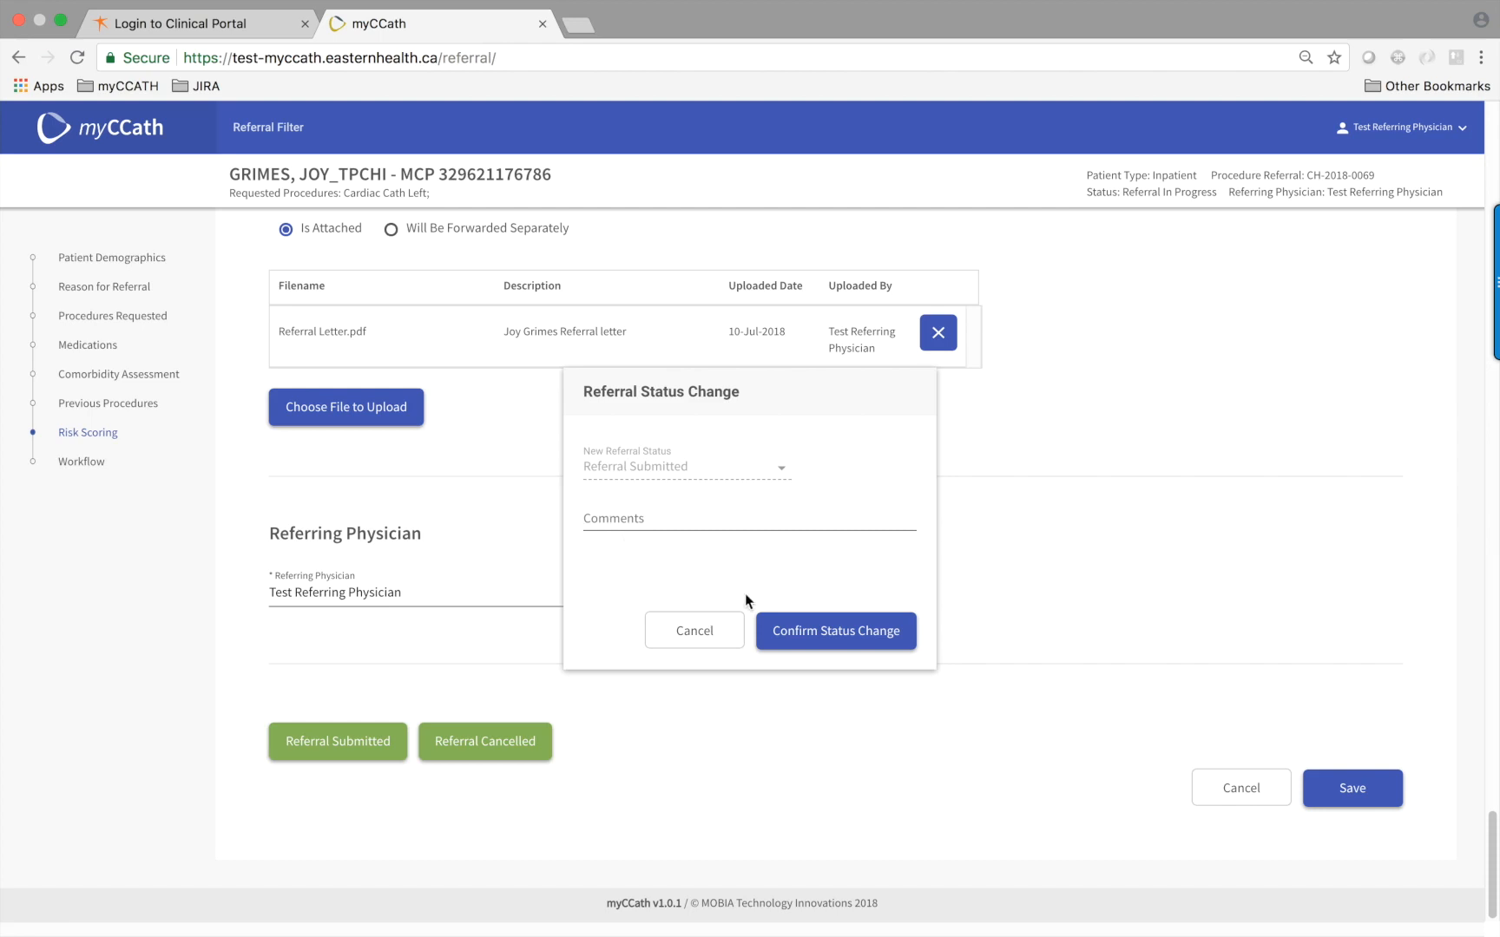
click(816, 639)
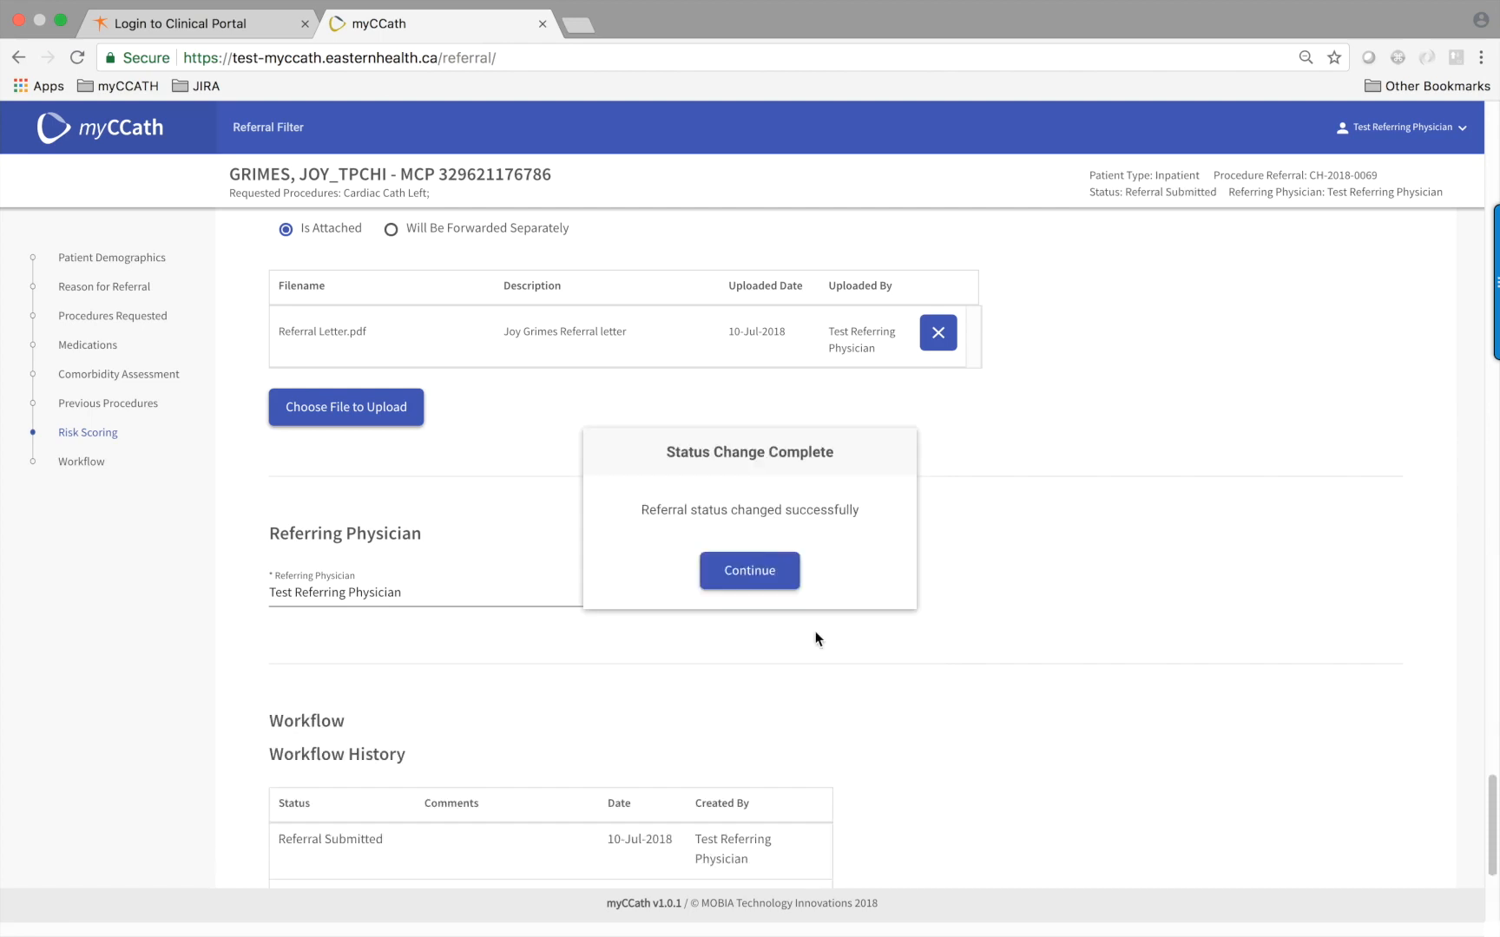
click(760, 580)
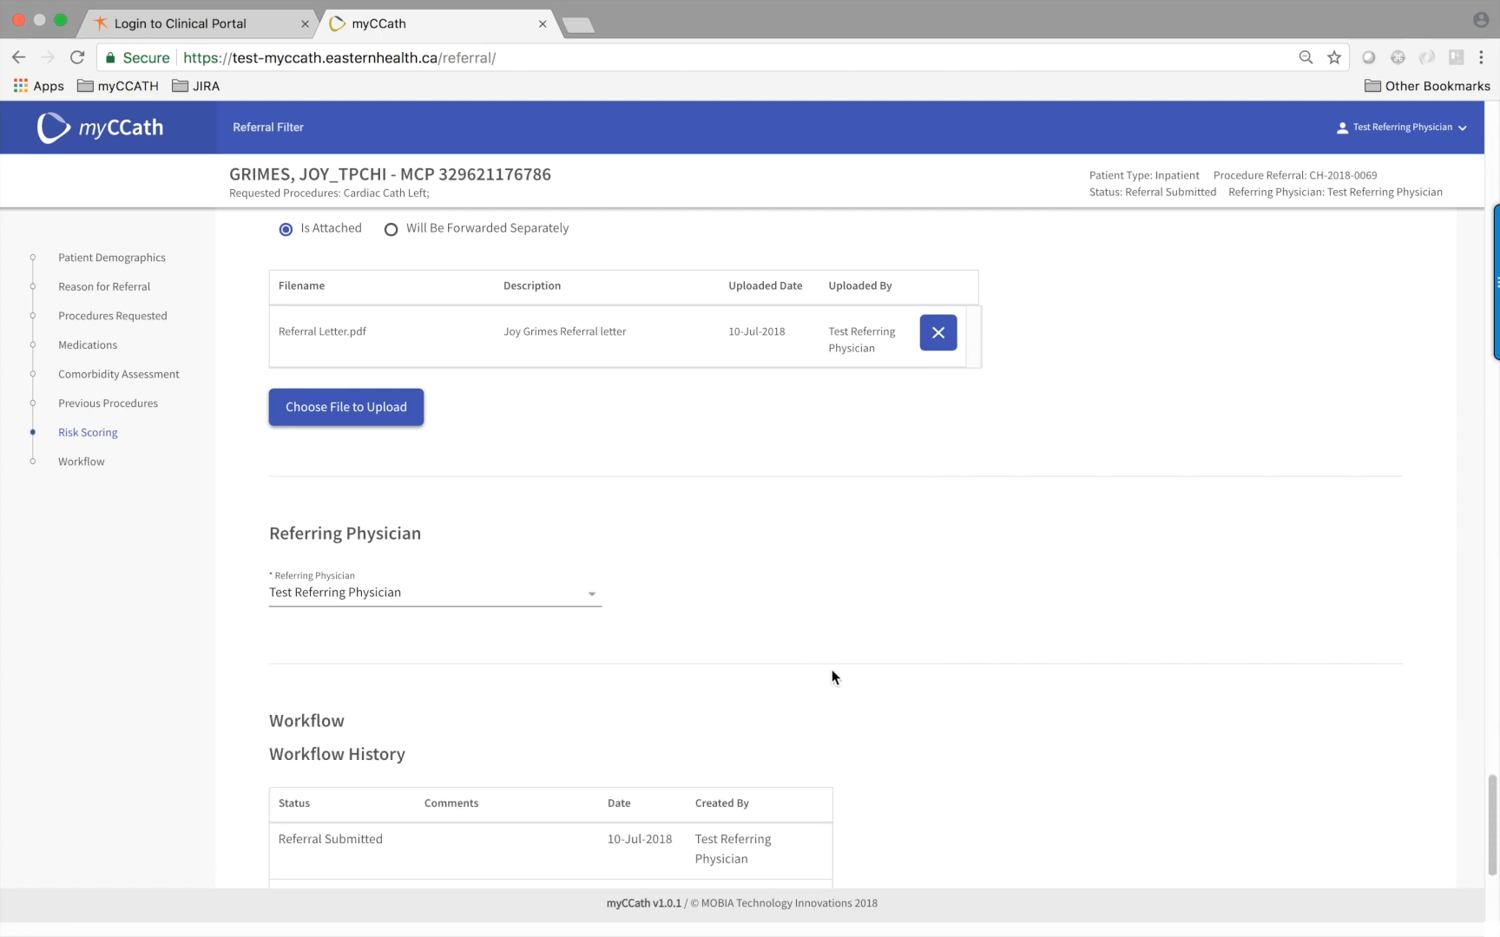
scroll(829, 671, down, 3)
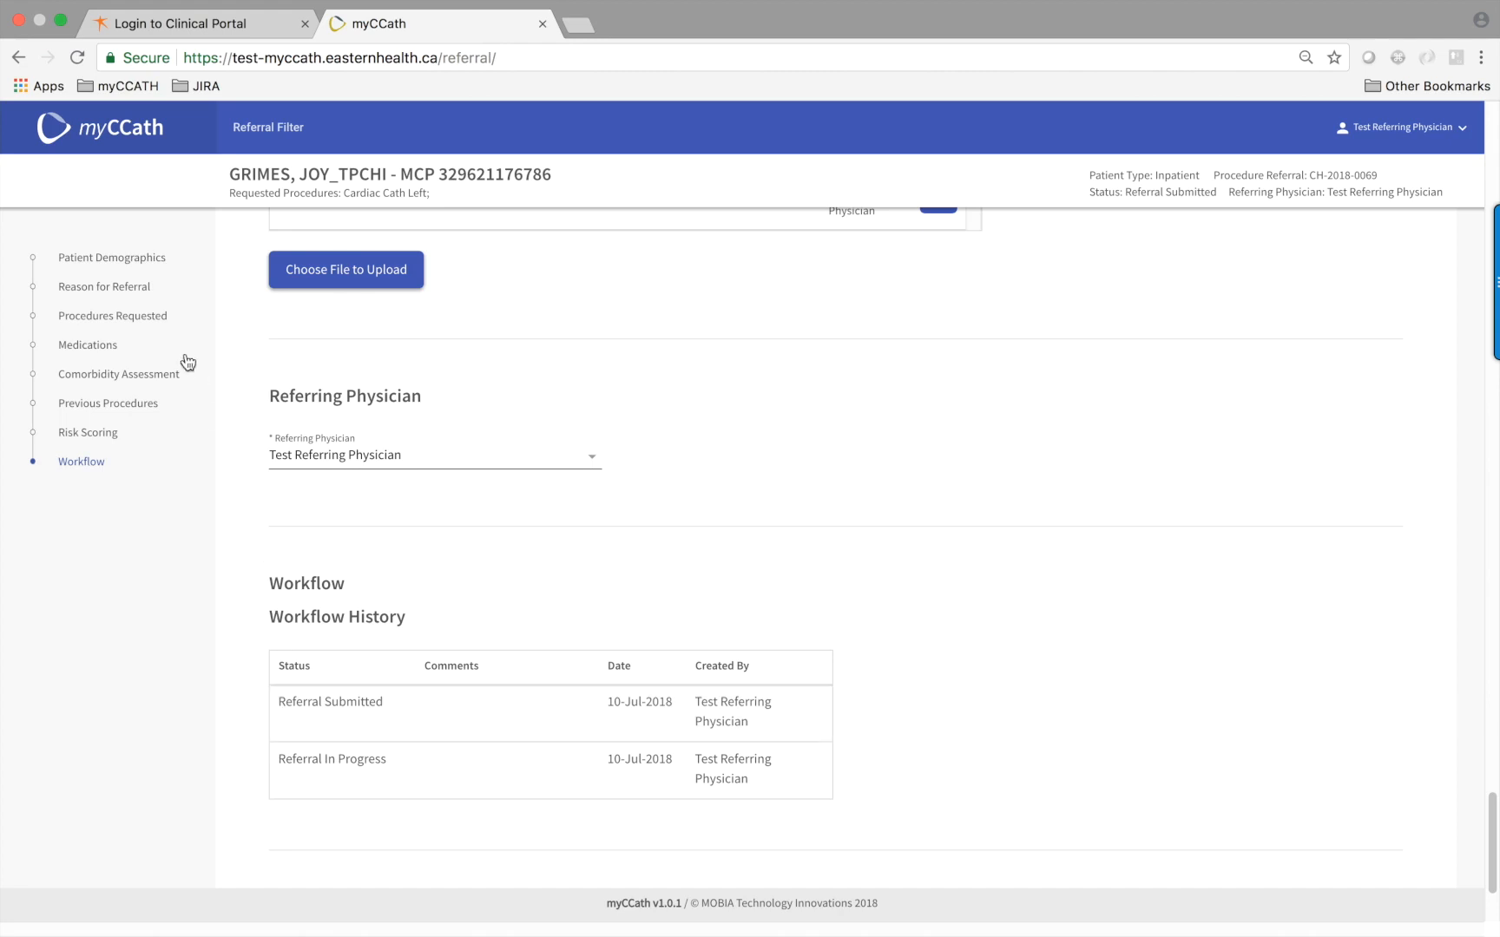
click(123, 259)
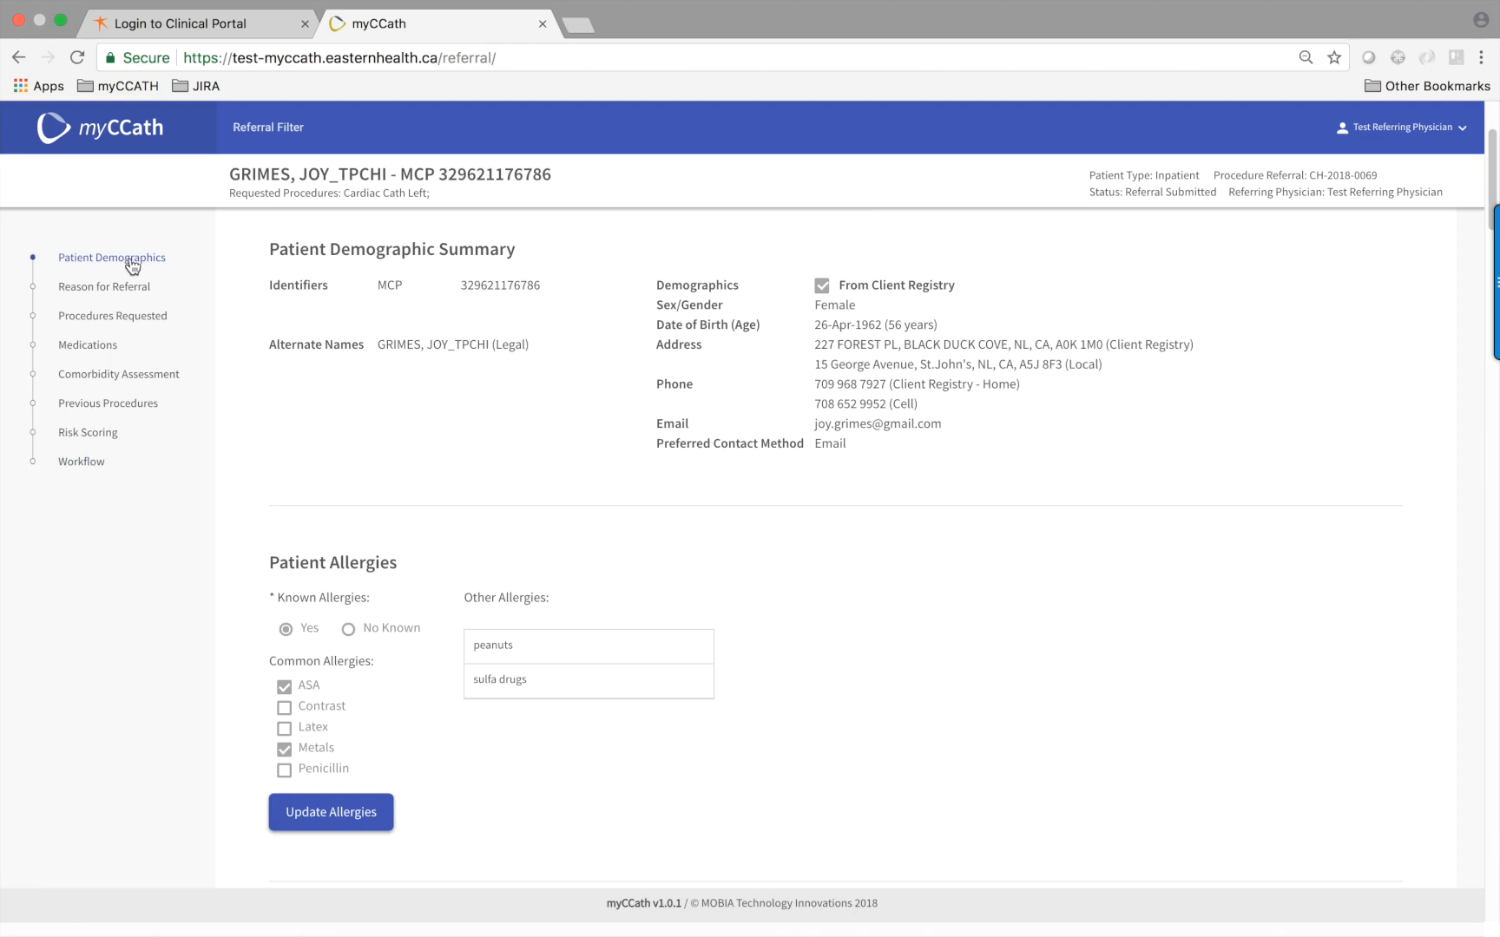
scroll(206, 304, up, 3)
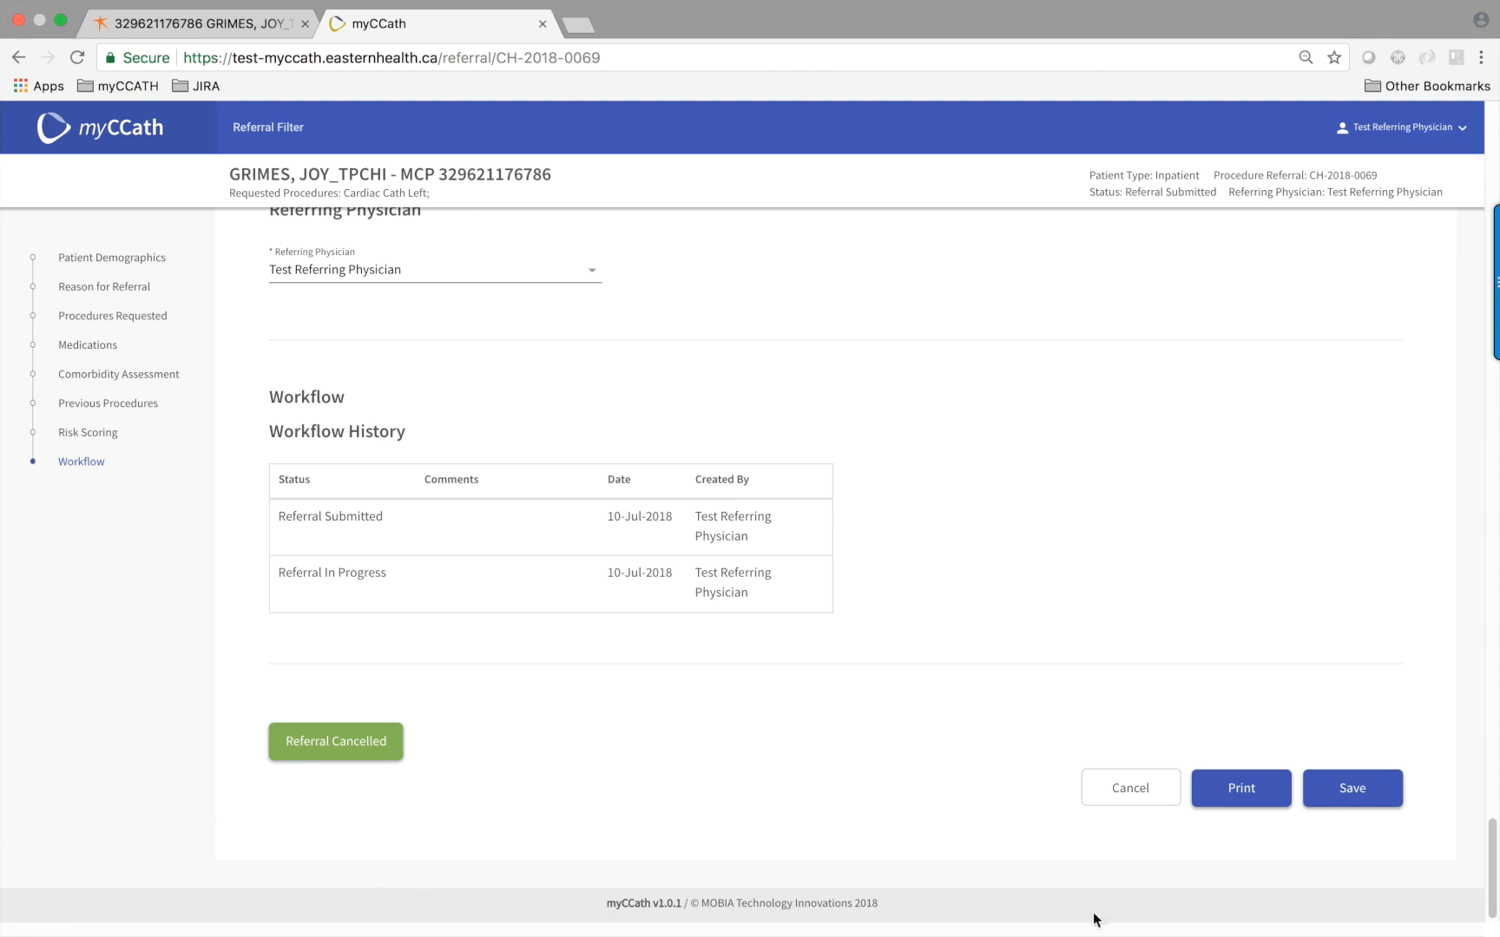
click(1242, 797)
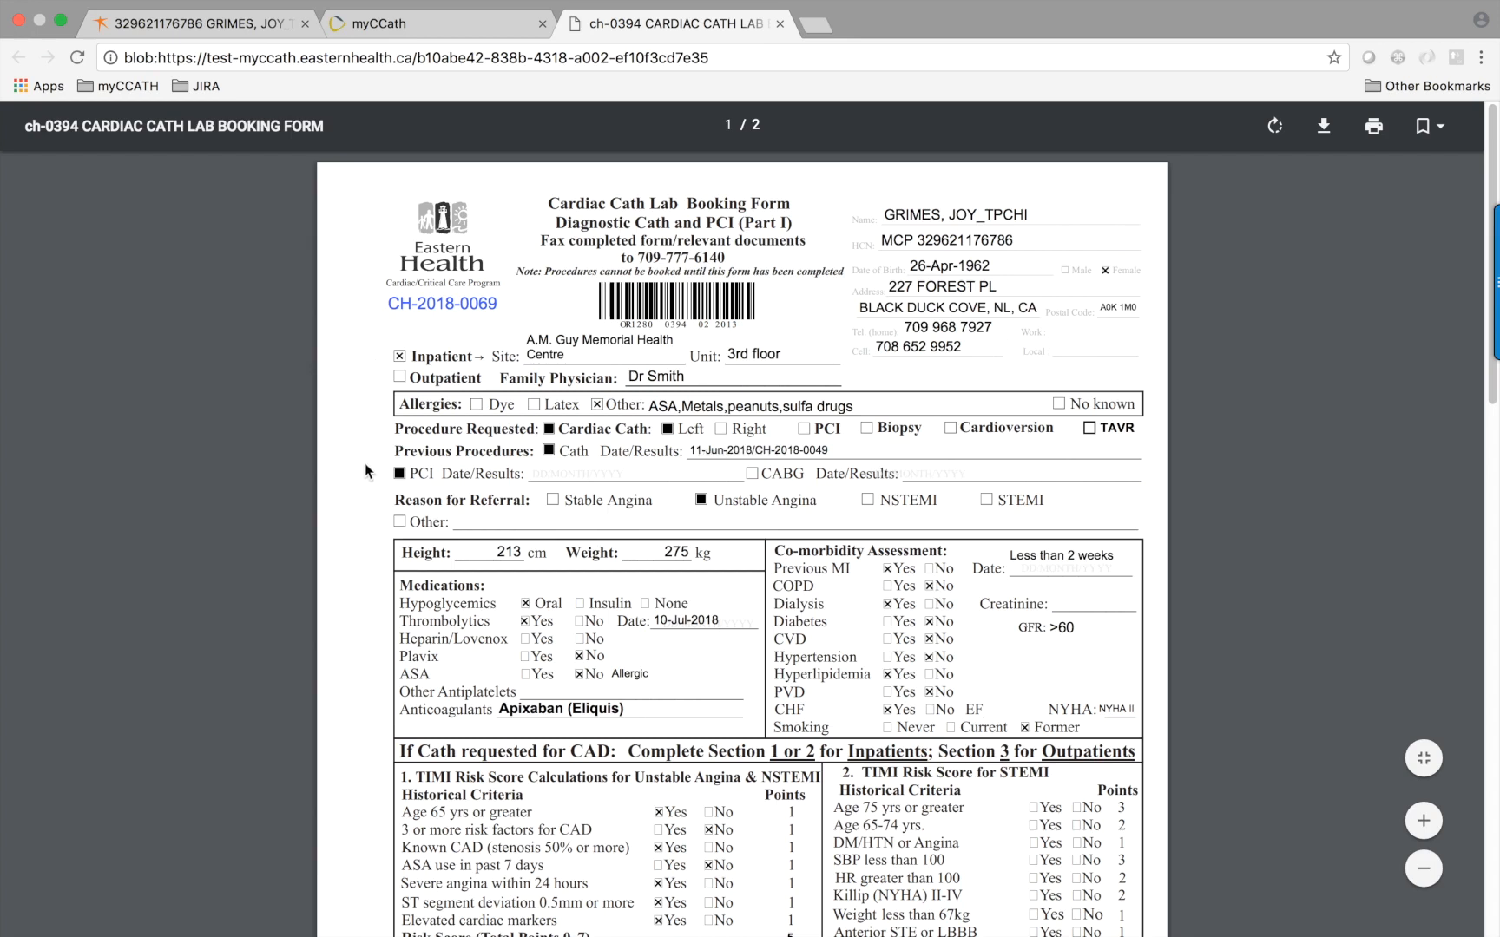
scroll(366, 476, down, 2)
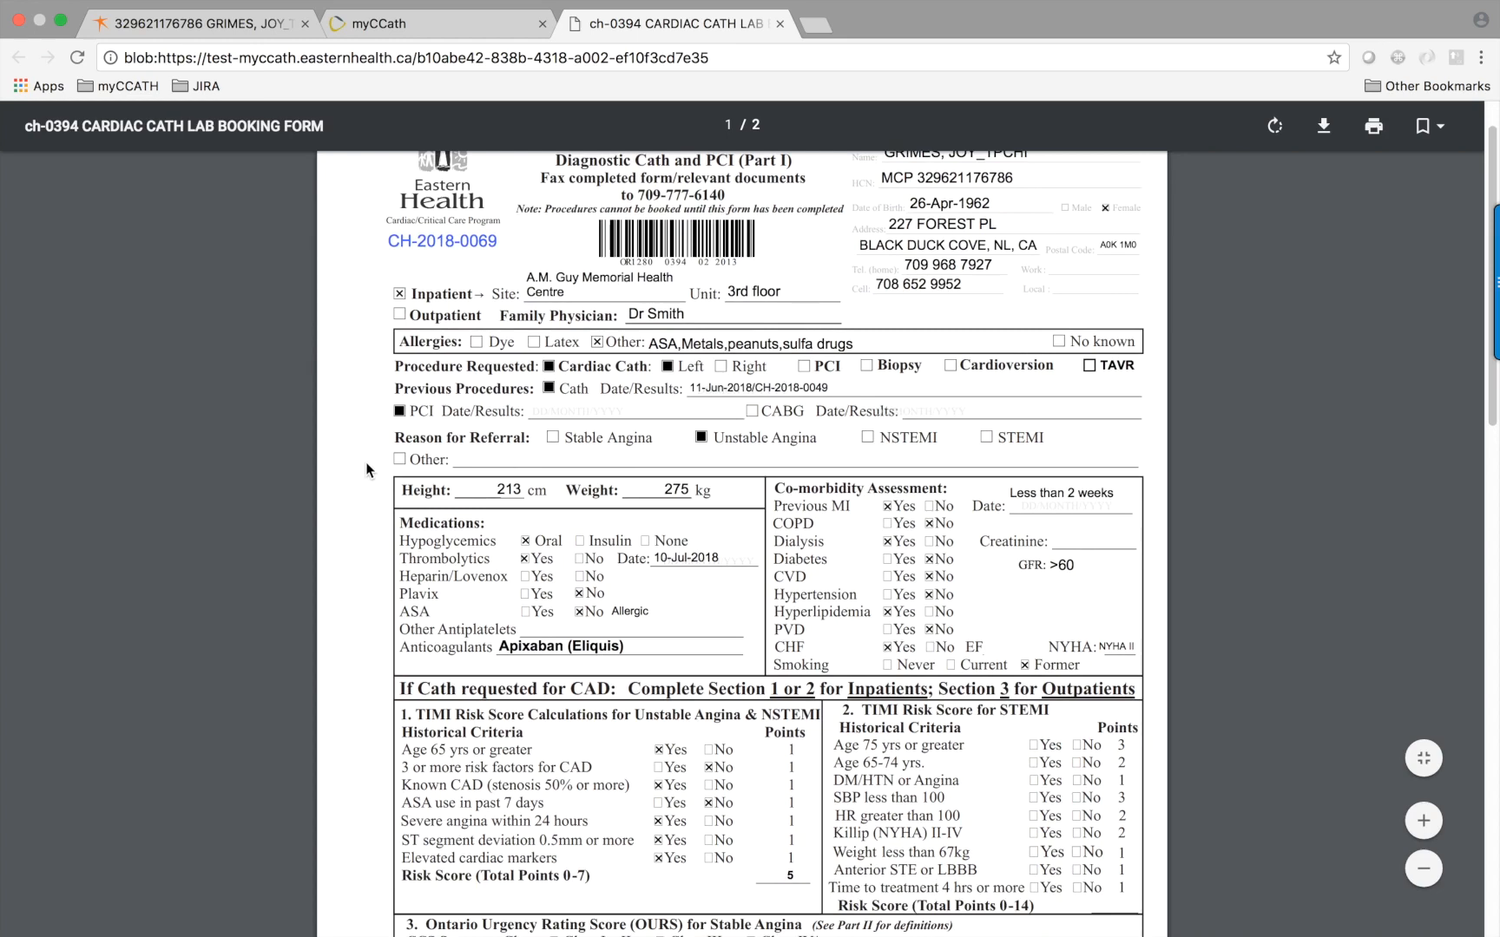
scroll(366, 469, down, 1)
scroll(366, 461, down, 2)
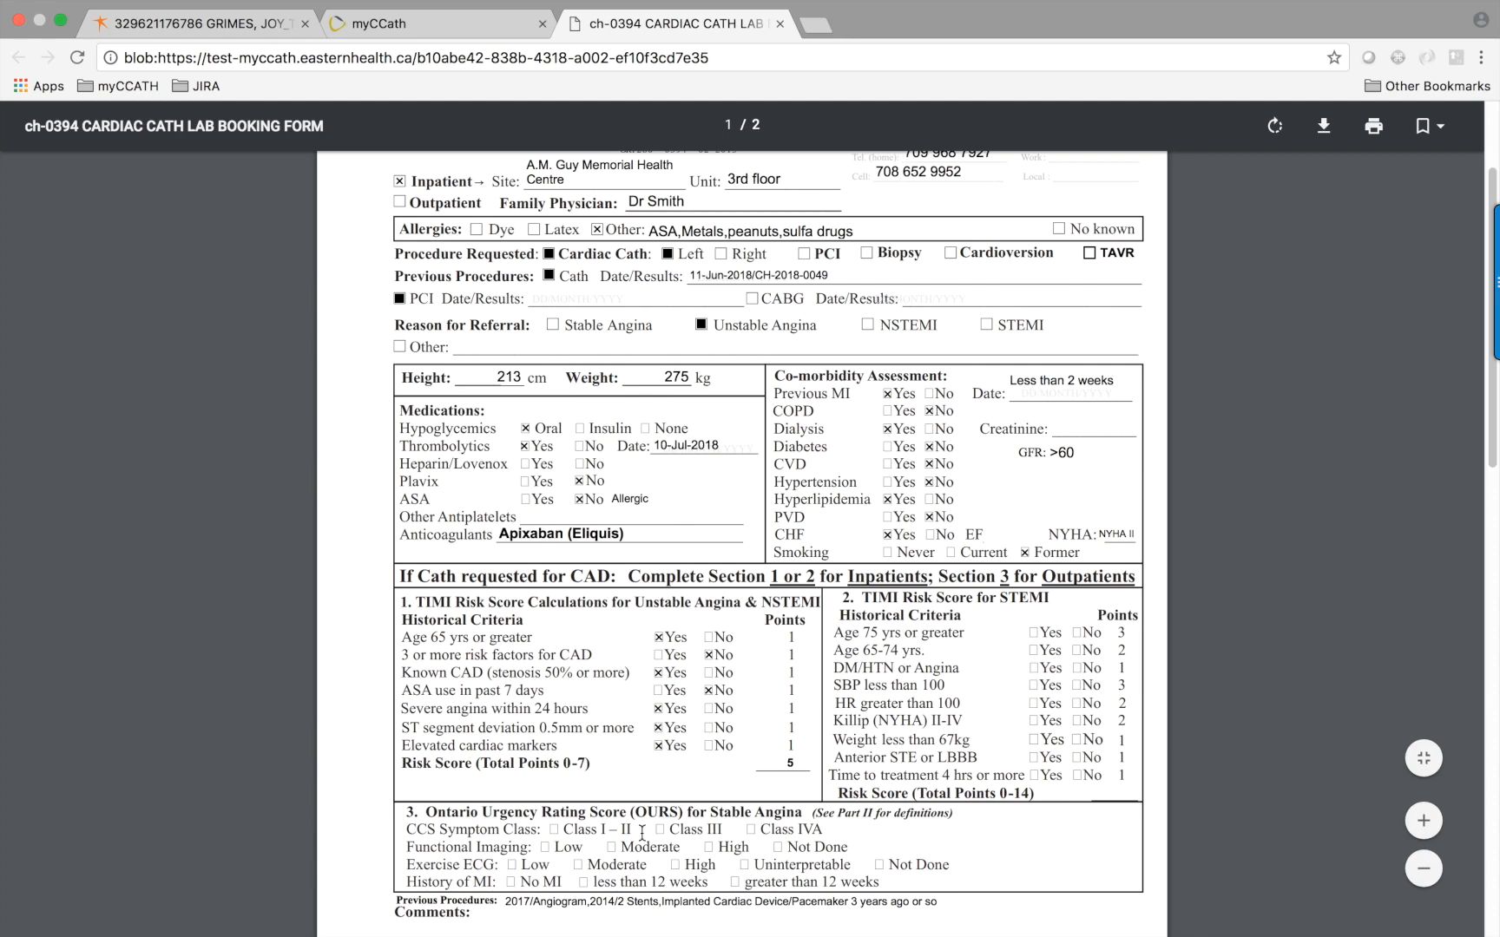
scroll(644, 833, down, 3)
scroll(640, 831, down, 2)
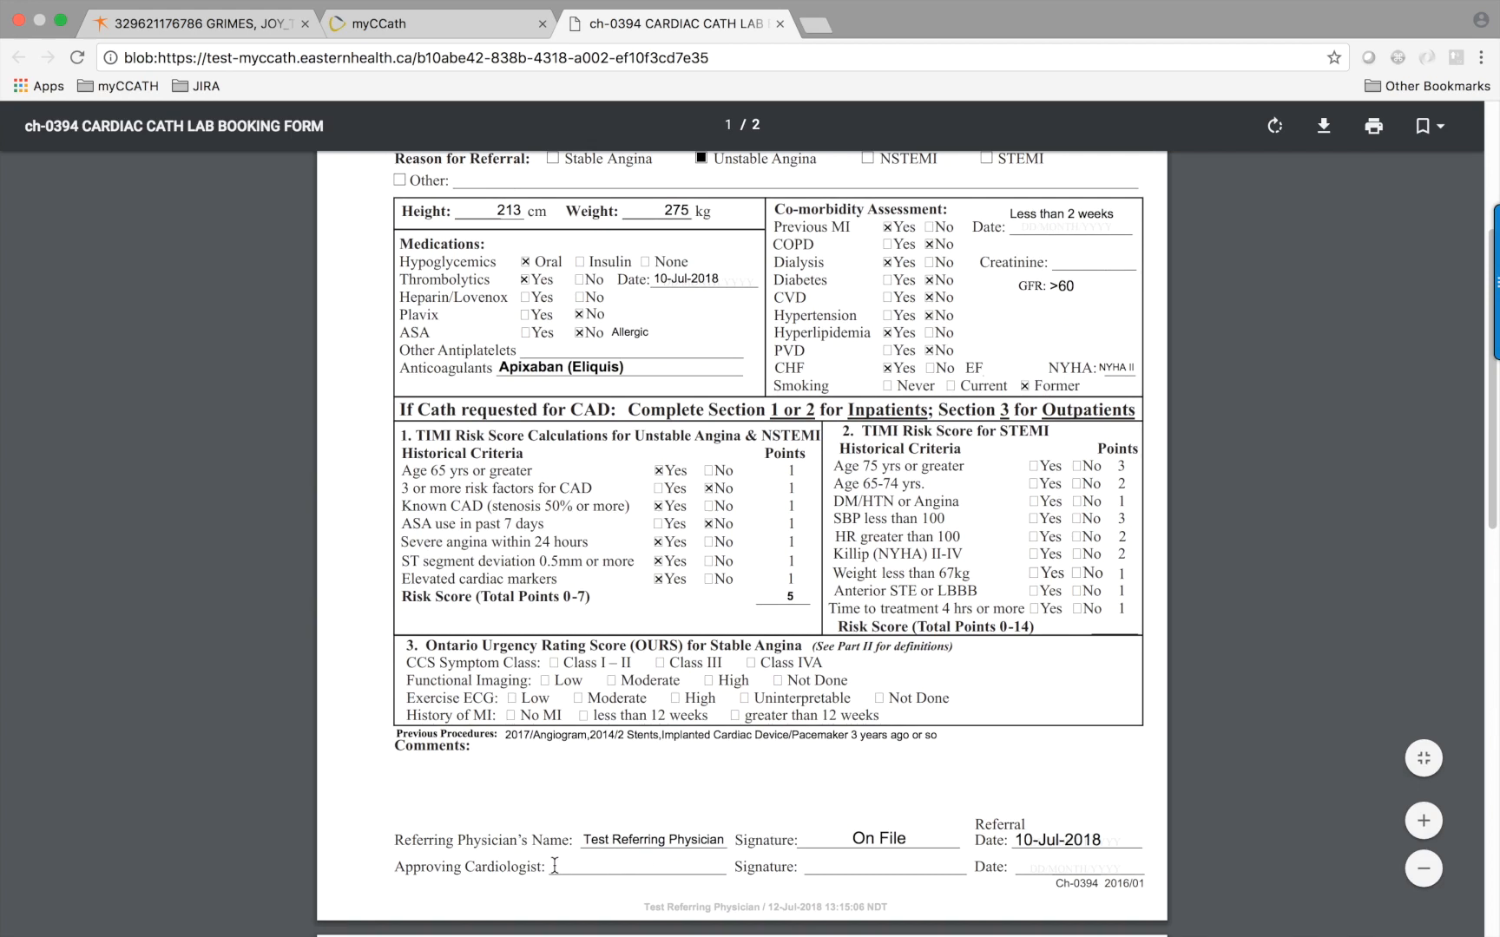
click(1374, 131)
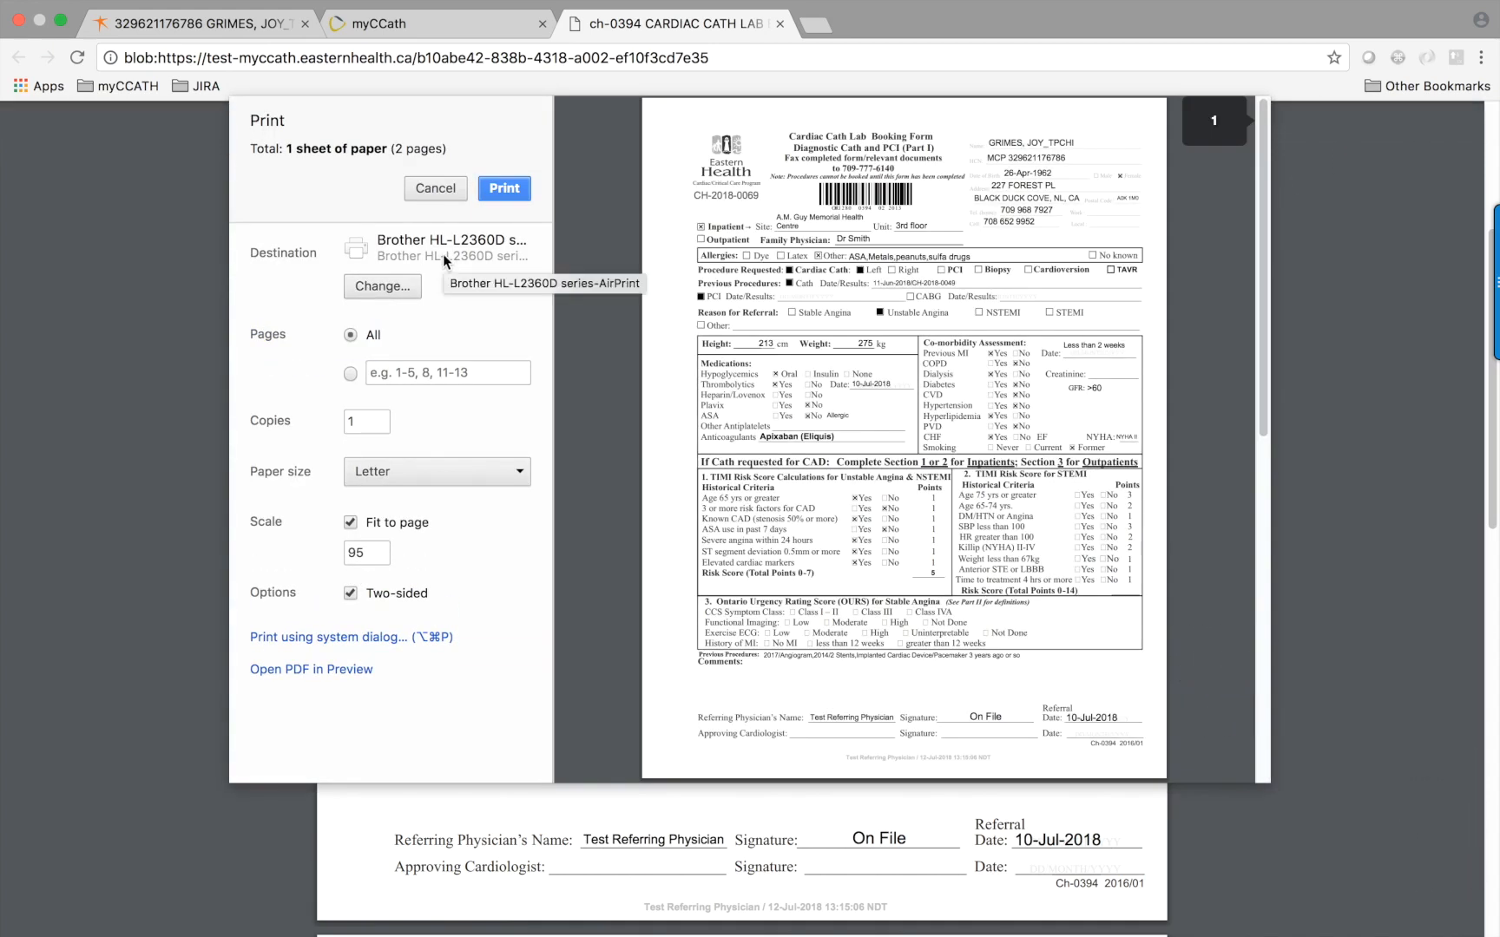
key(super+w)
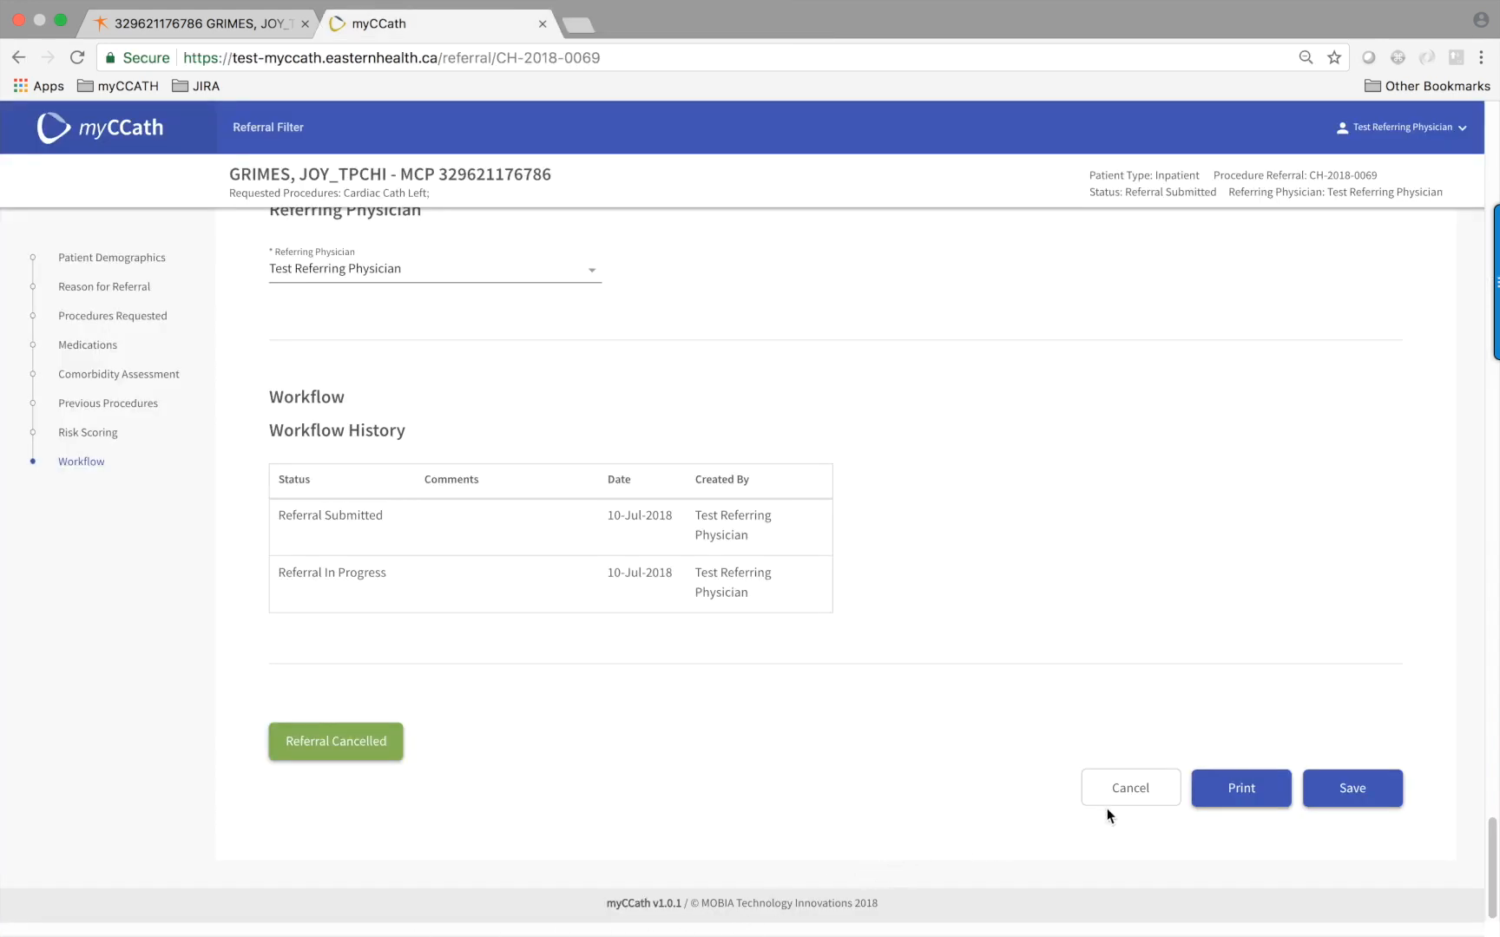
click(1125, 791)
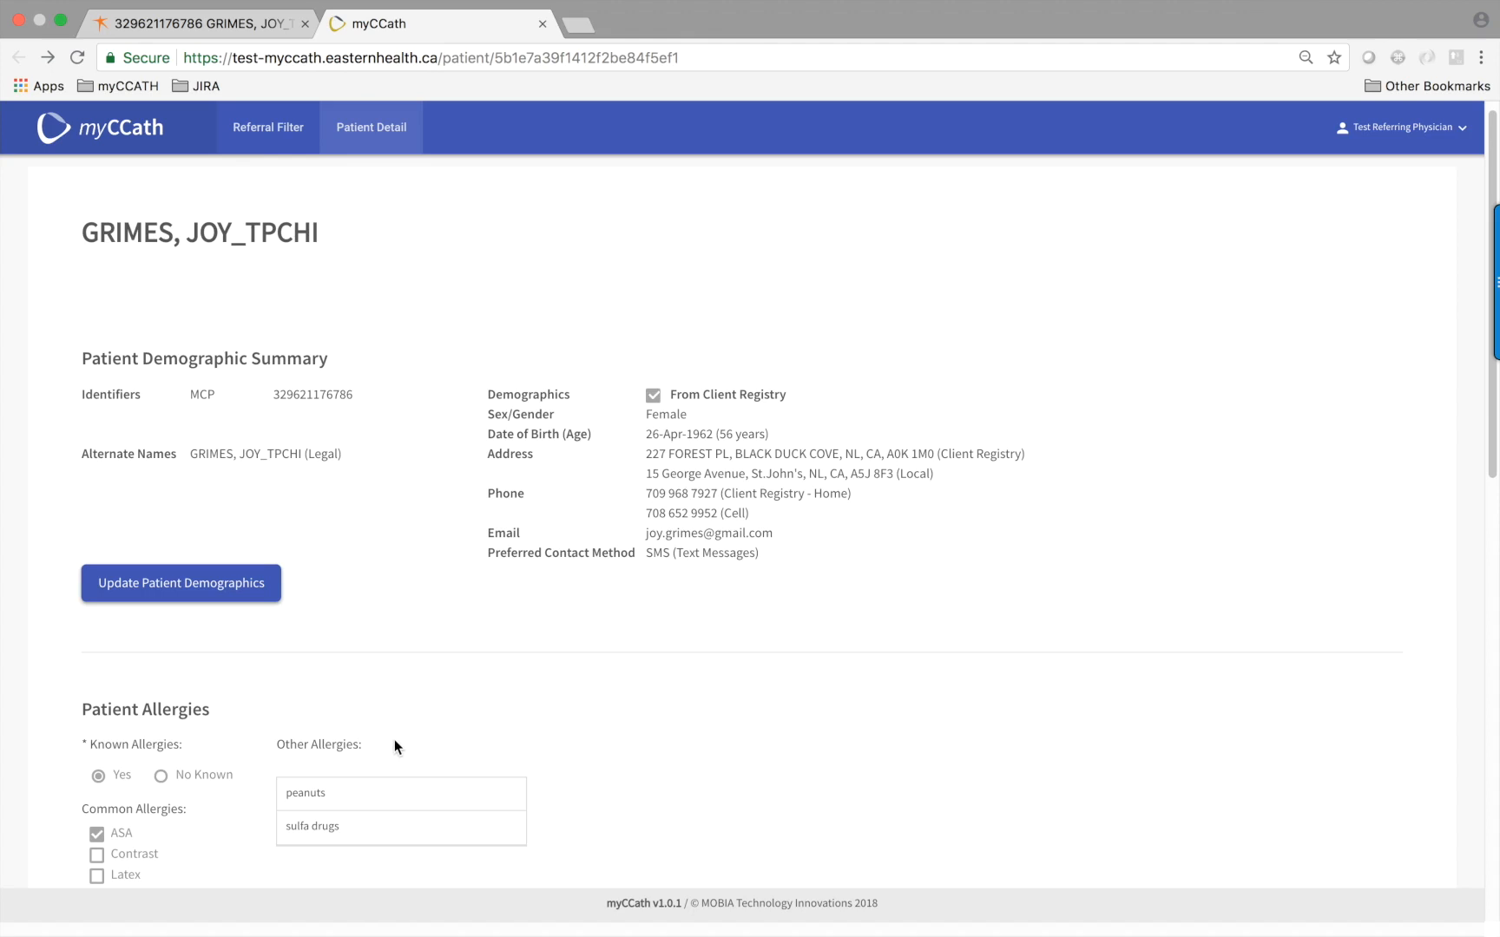
scroll(395, 747, down, 10)
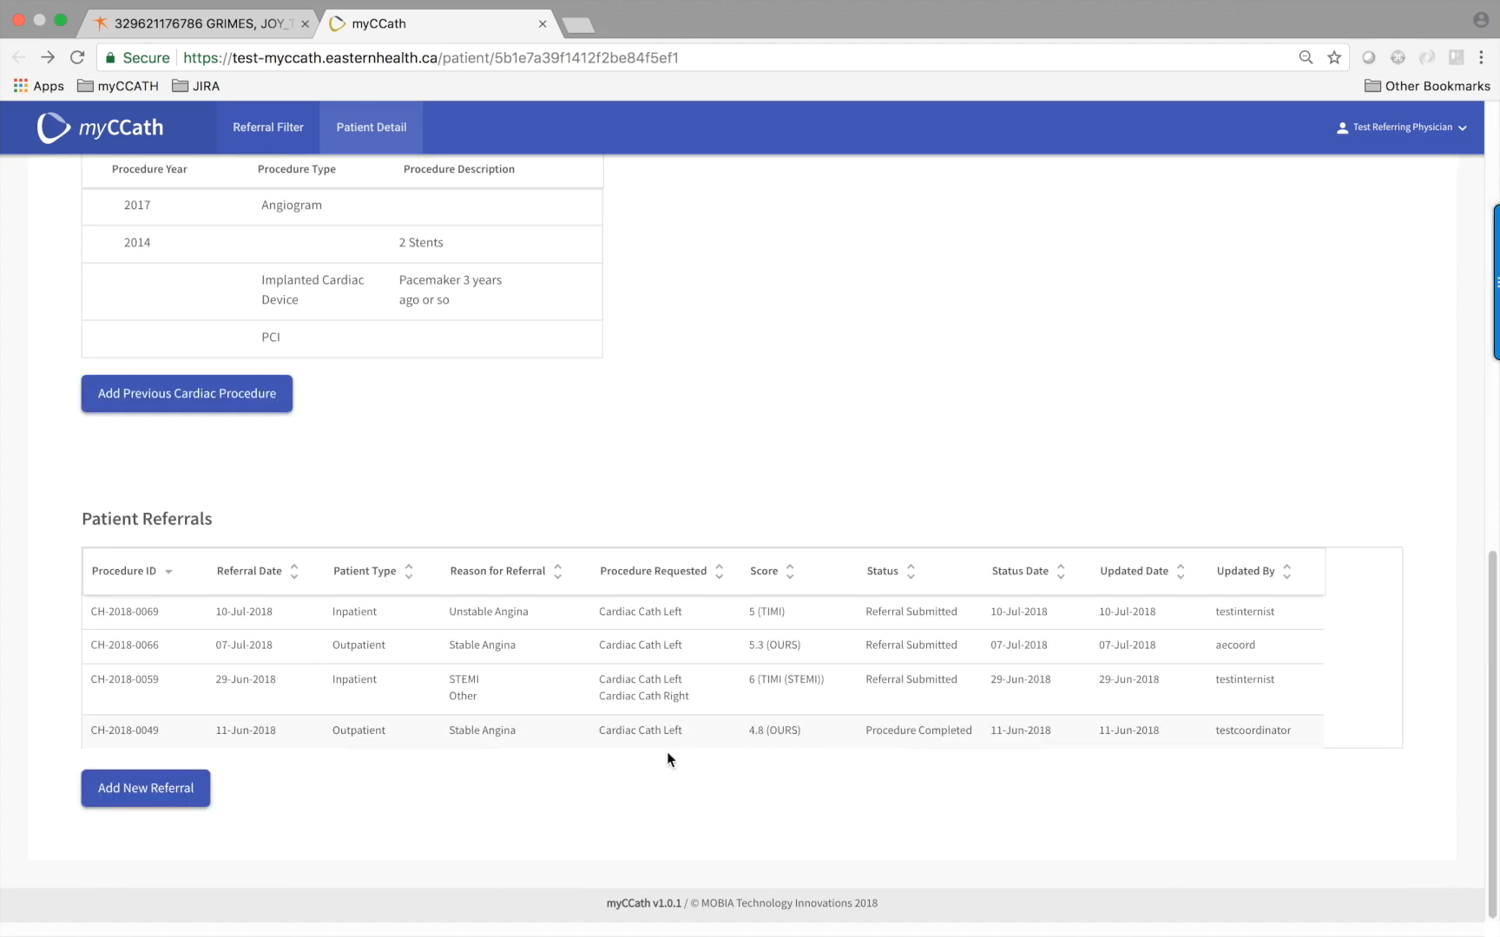
click(900, 737)
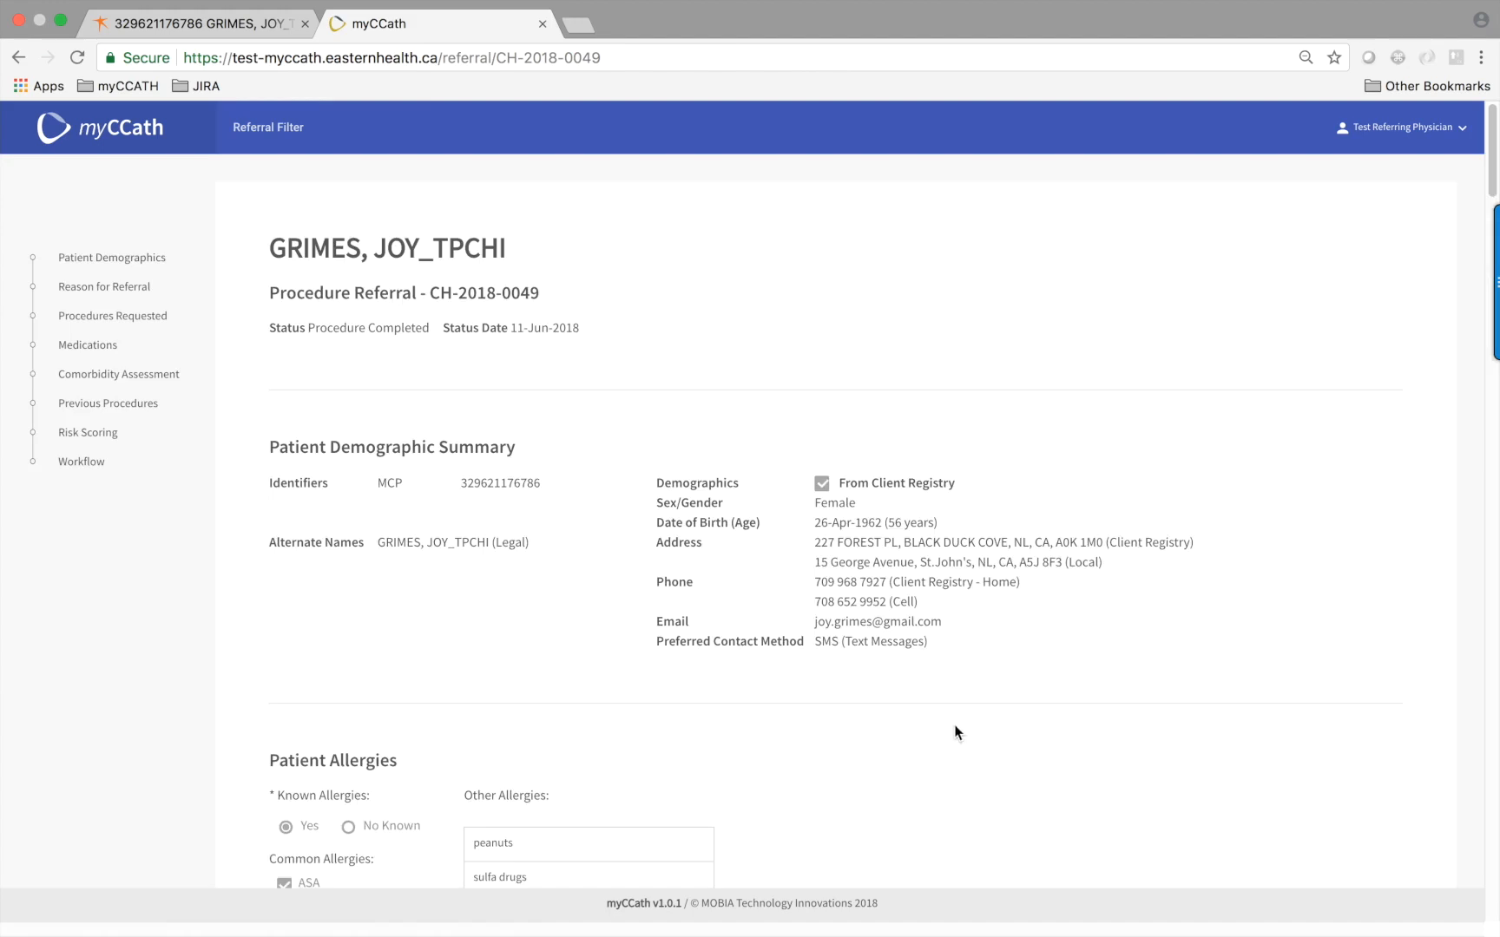
scroll(953, 727, down, 3)
scroll(952, 737, down, 1)
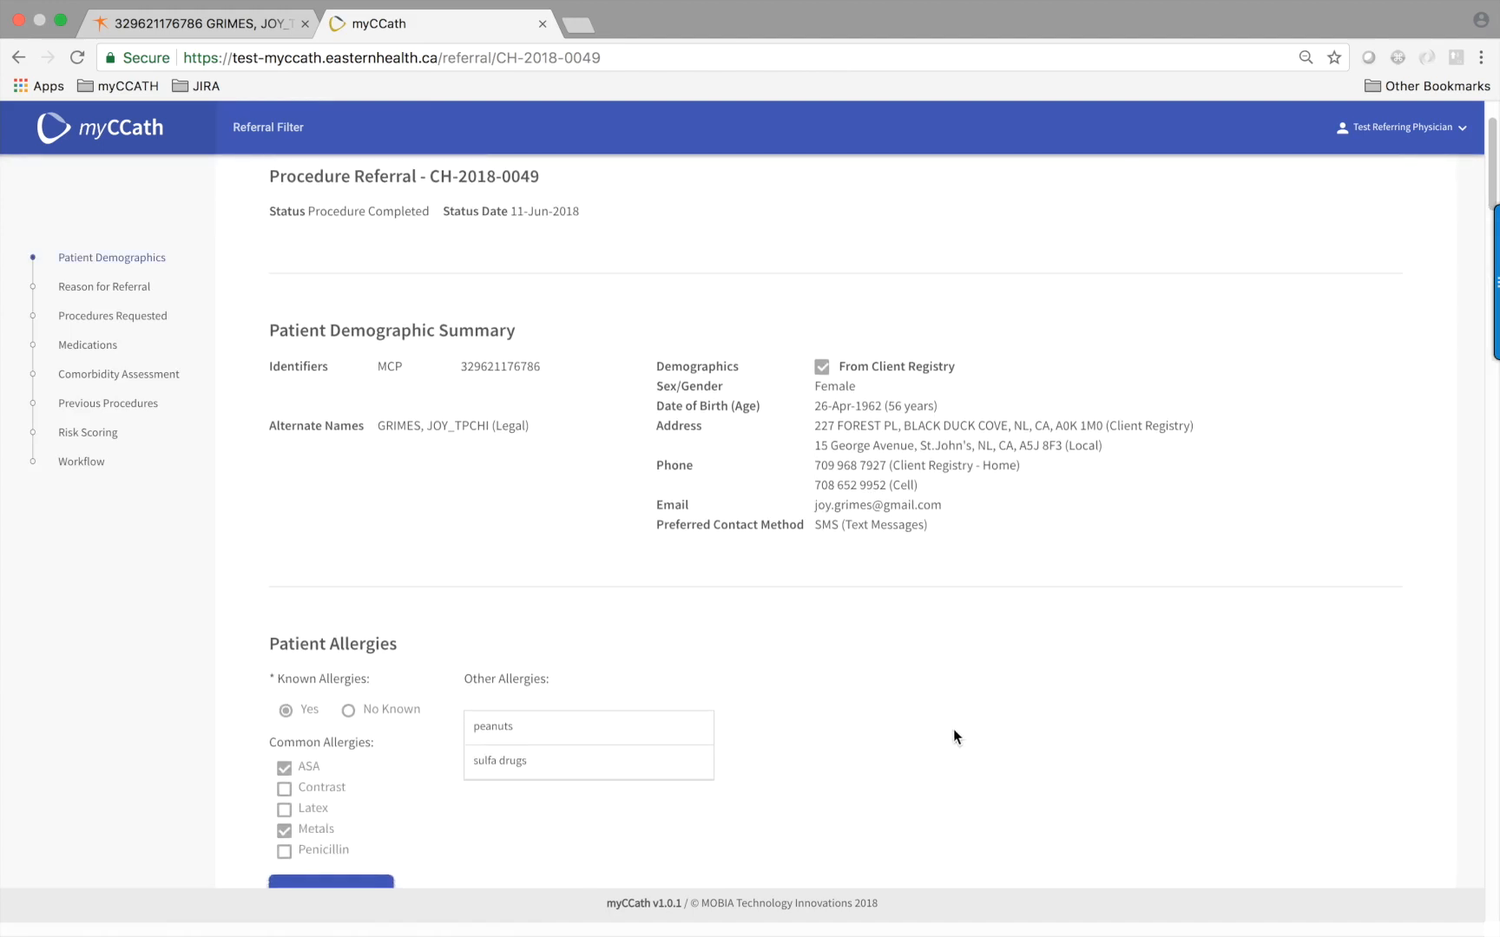
scroll(954, 733, down, 15)
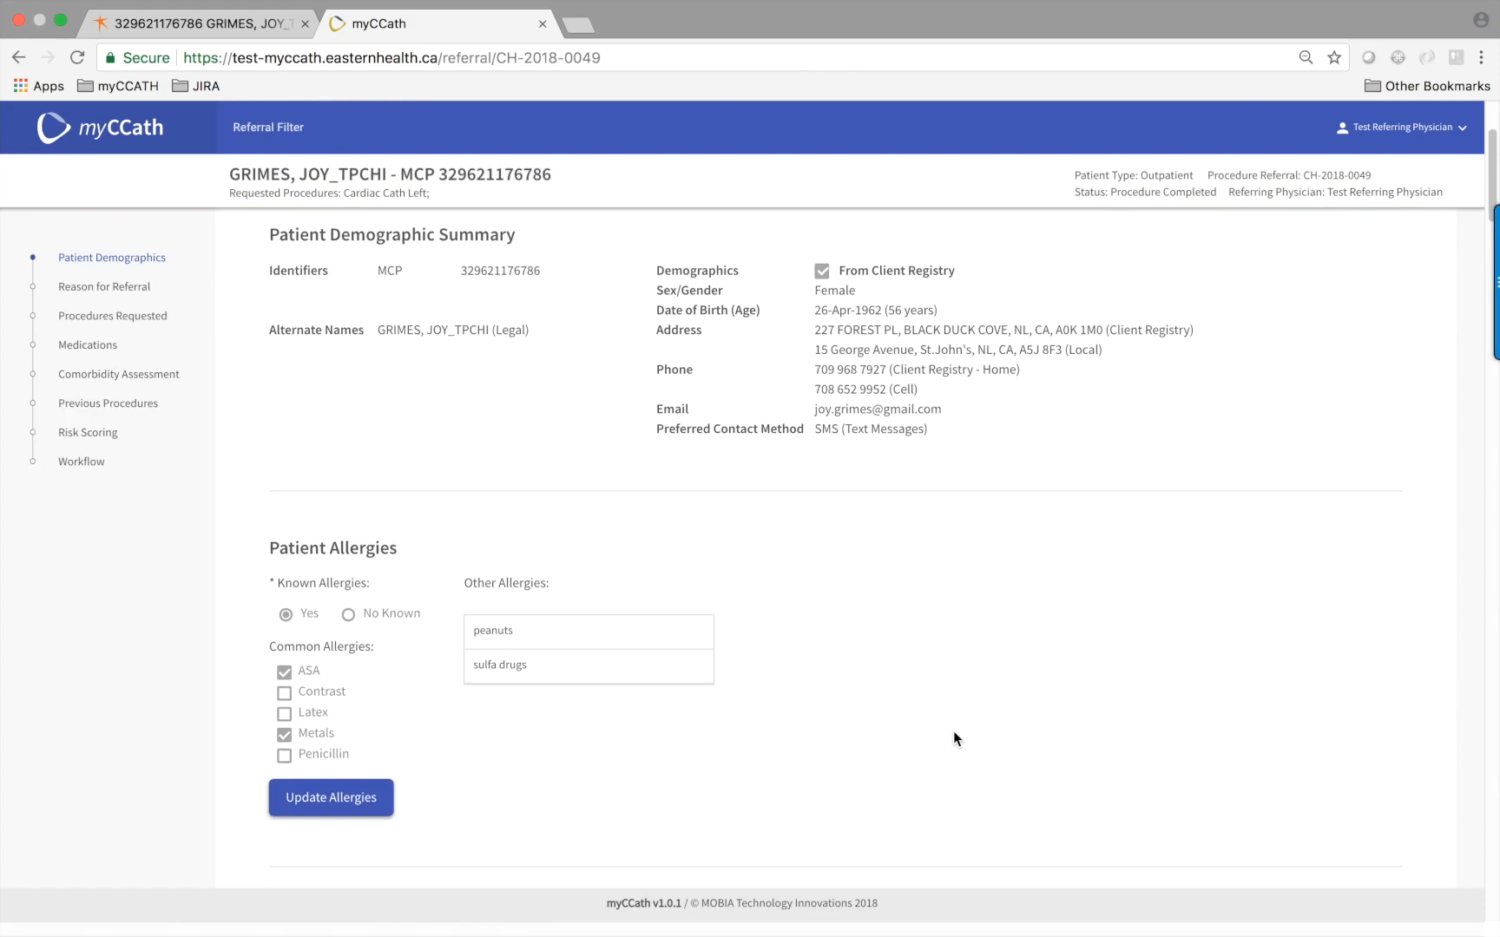
scroll(956, 740, down, 20)
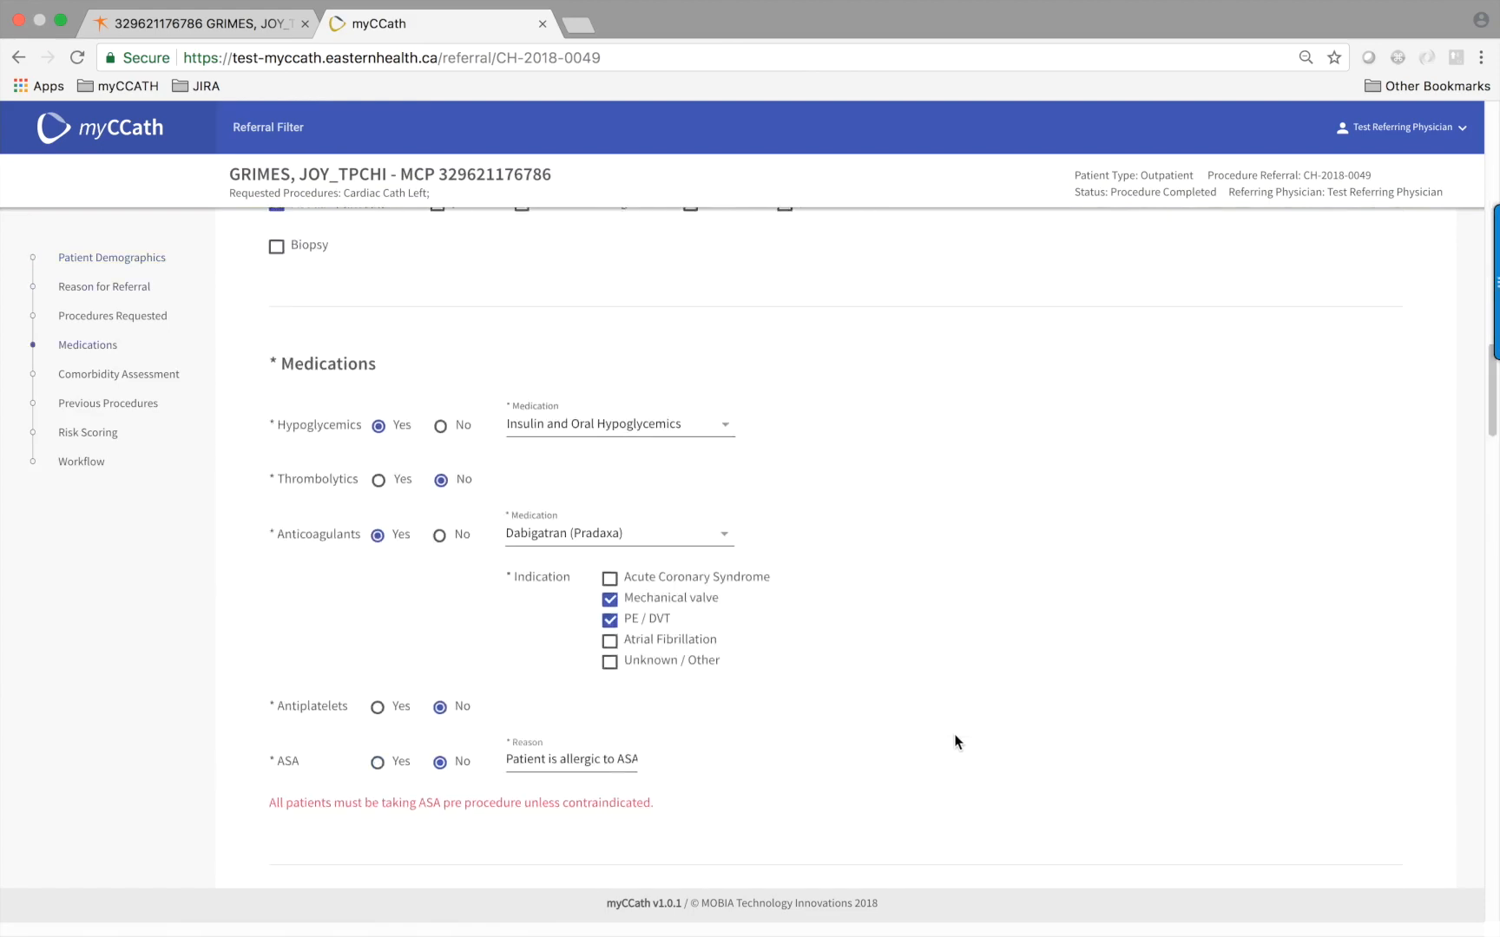
scroll(954, 740, down, 10)
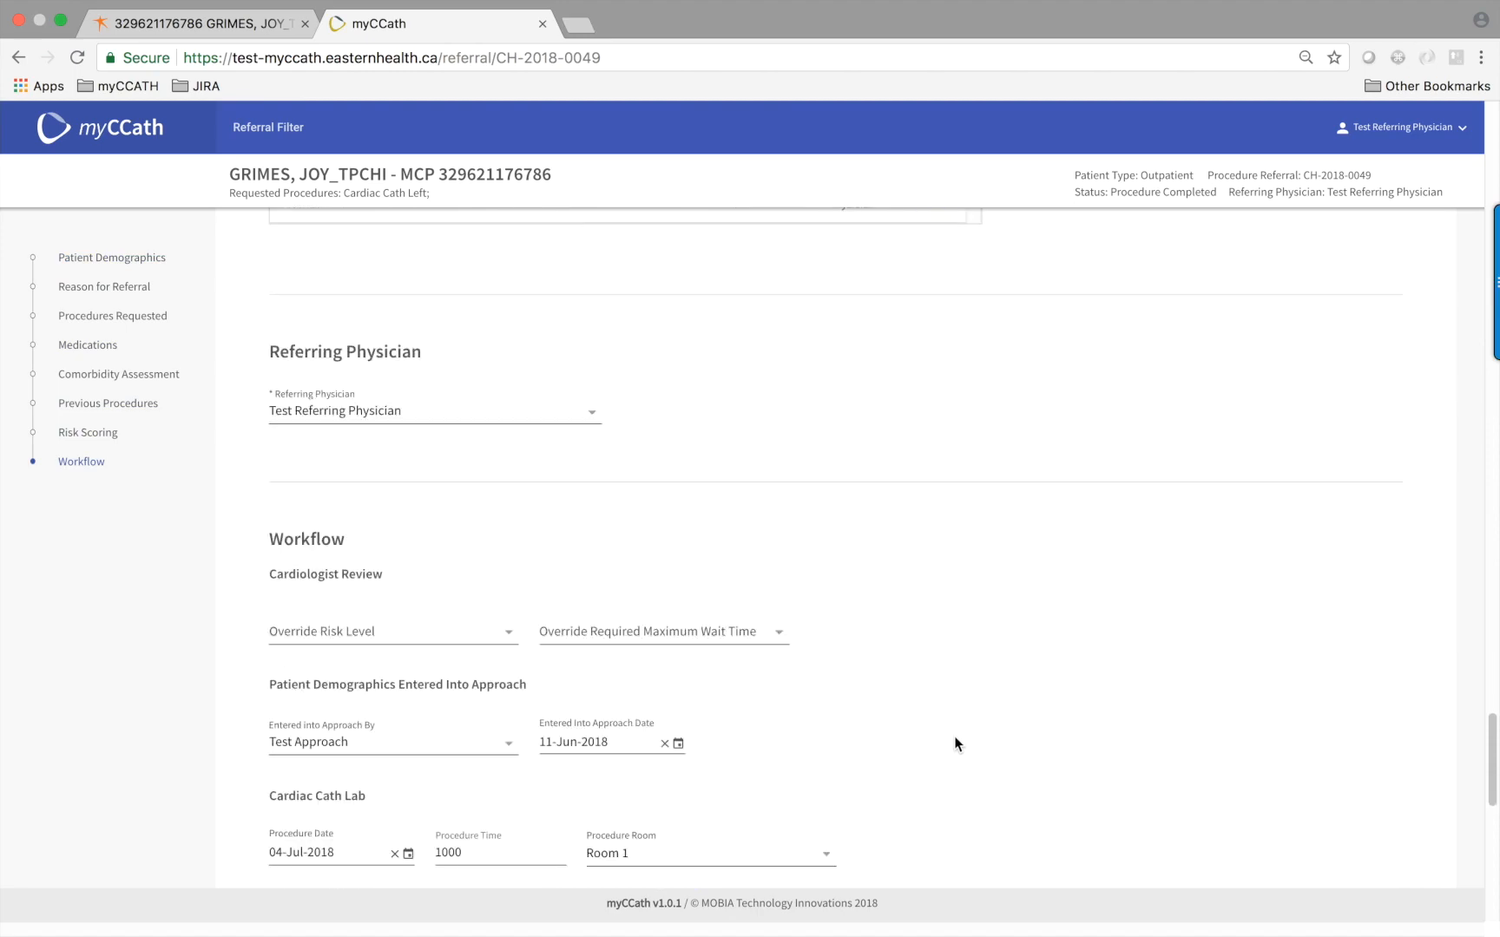
scroll(955, 742, down, 15)
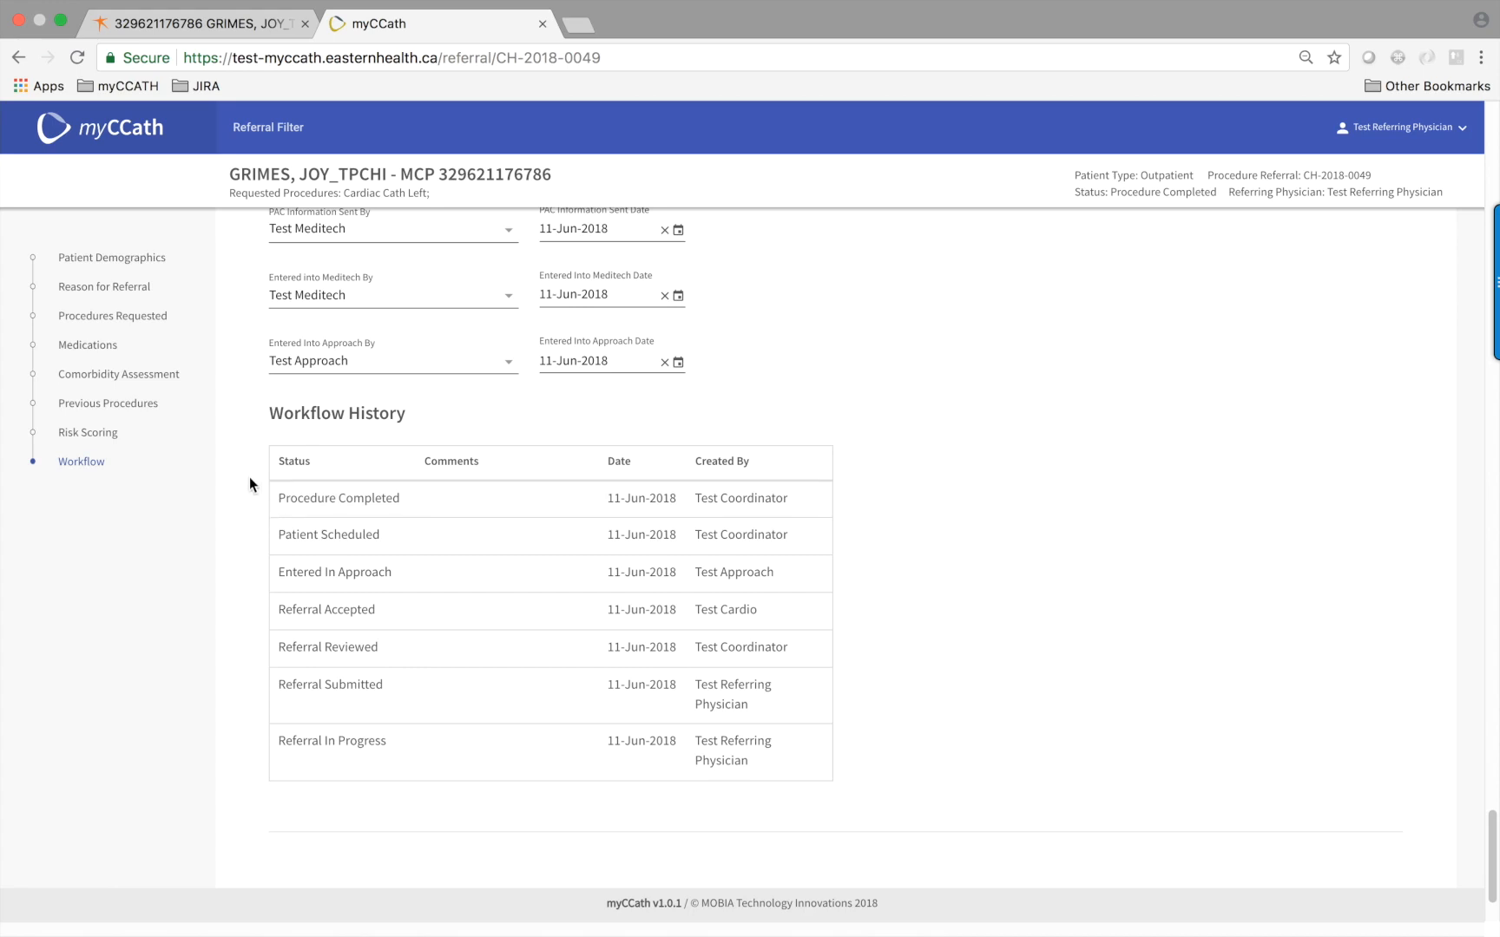
scroll(250, 481, up, 10)
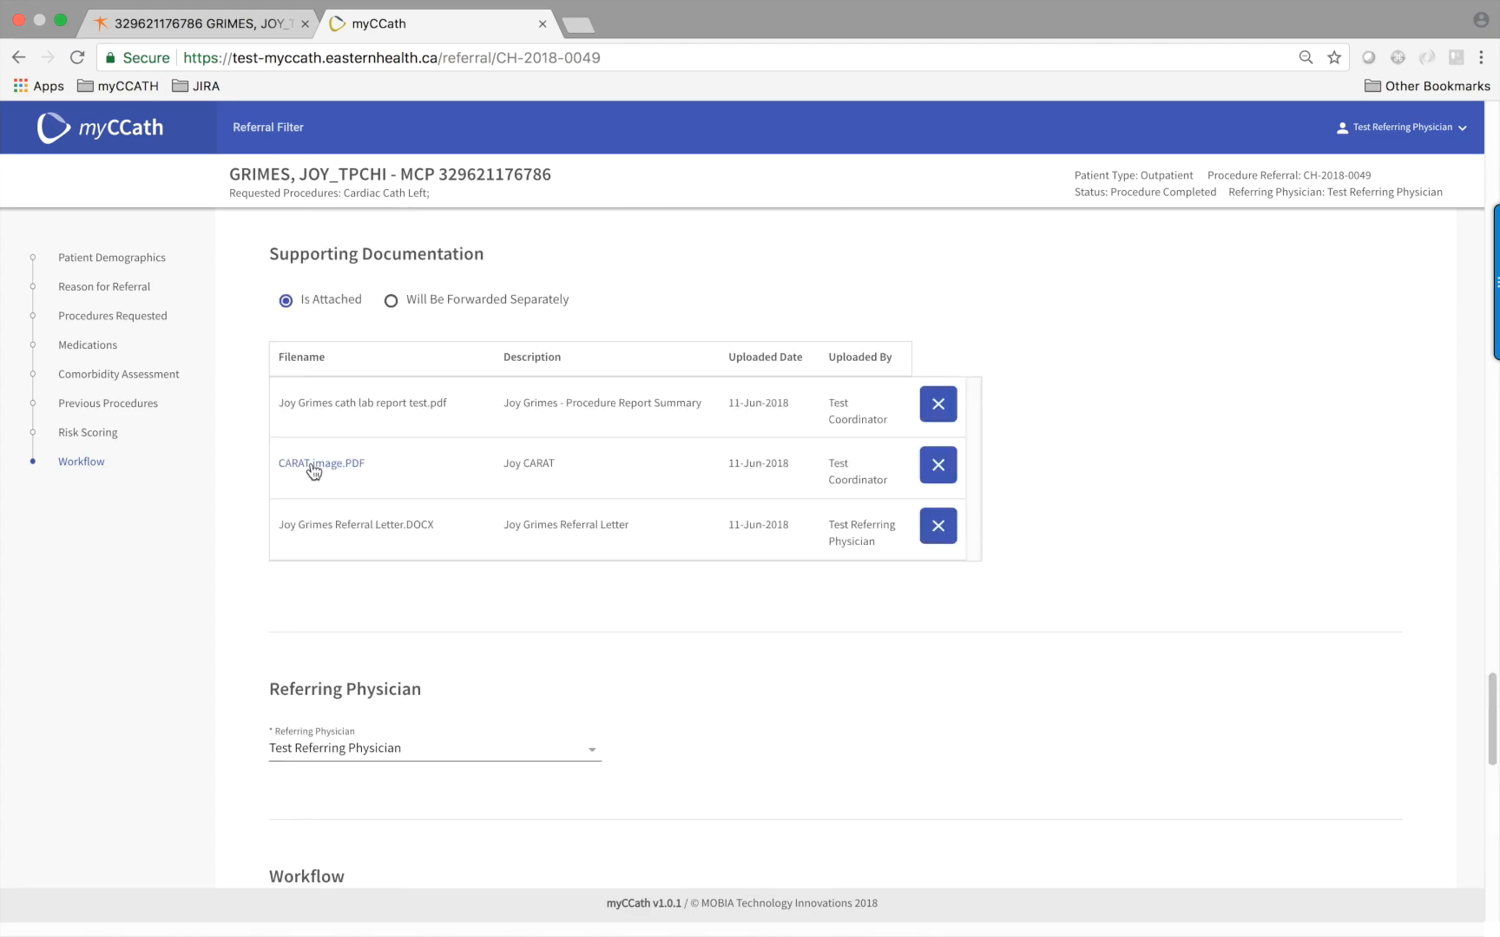
Open CARAT image.PDF and scroll through the 28 Apr 2016 Angiographic Report
click(314, 469)
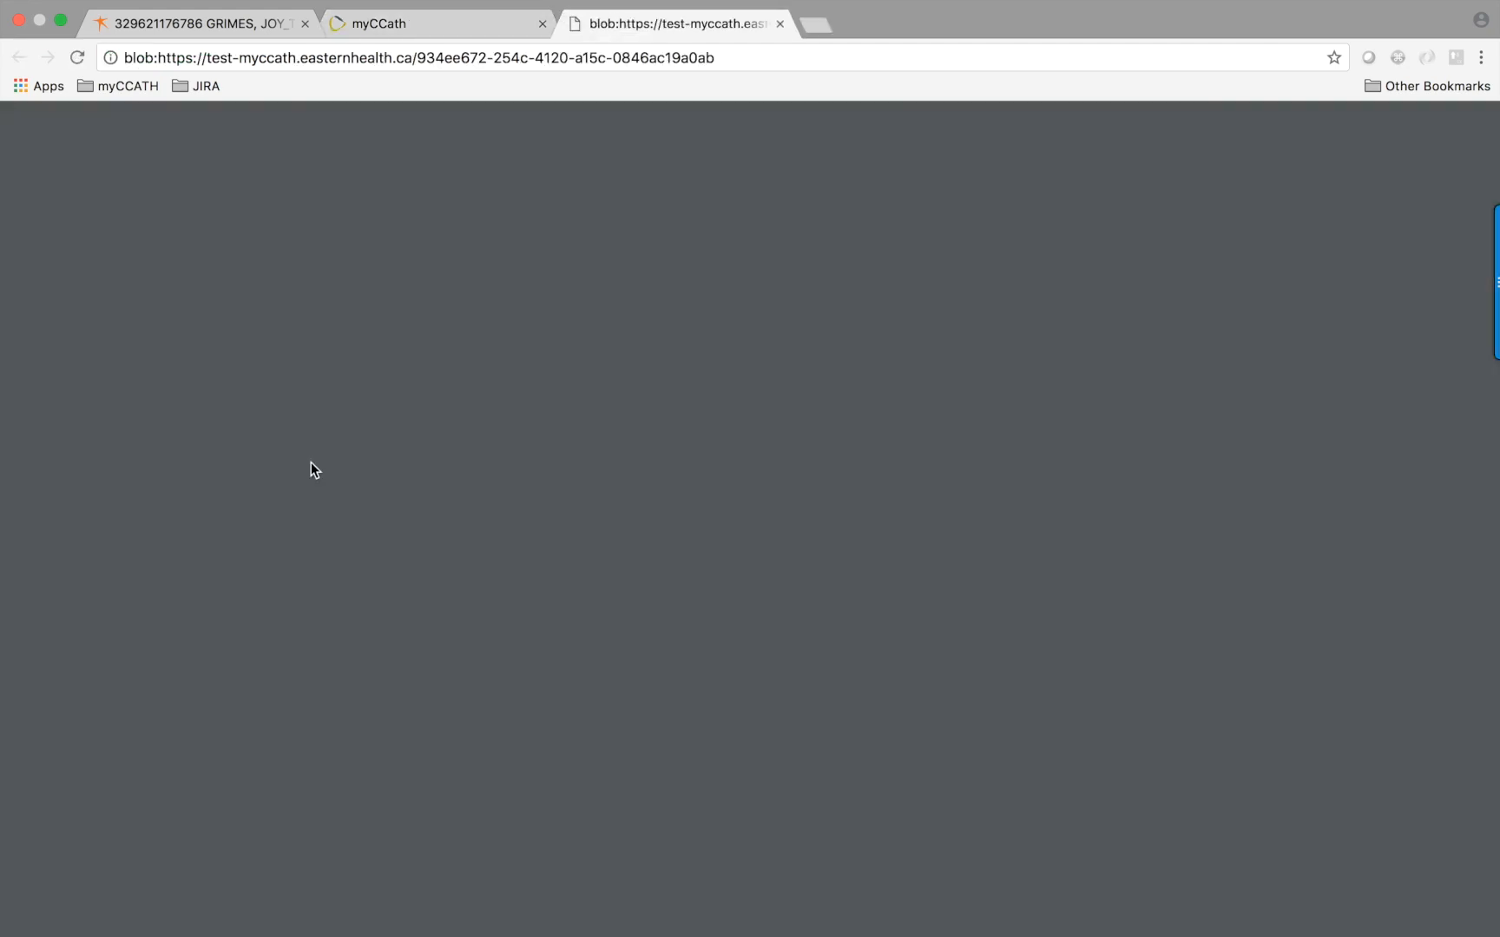
scroll(183, 602, down, 2)
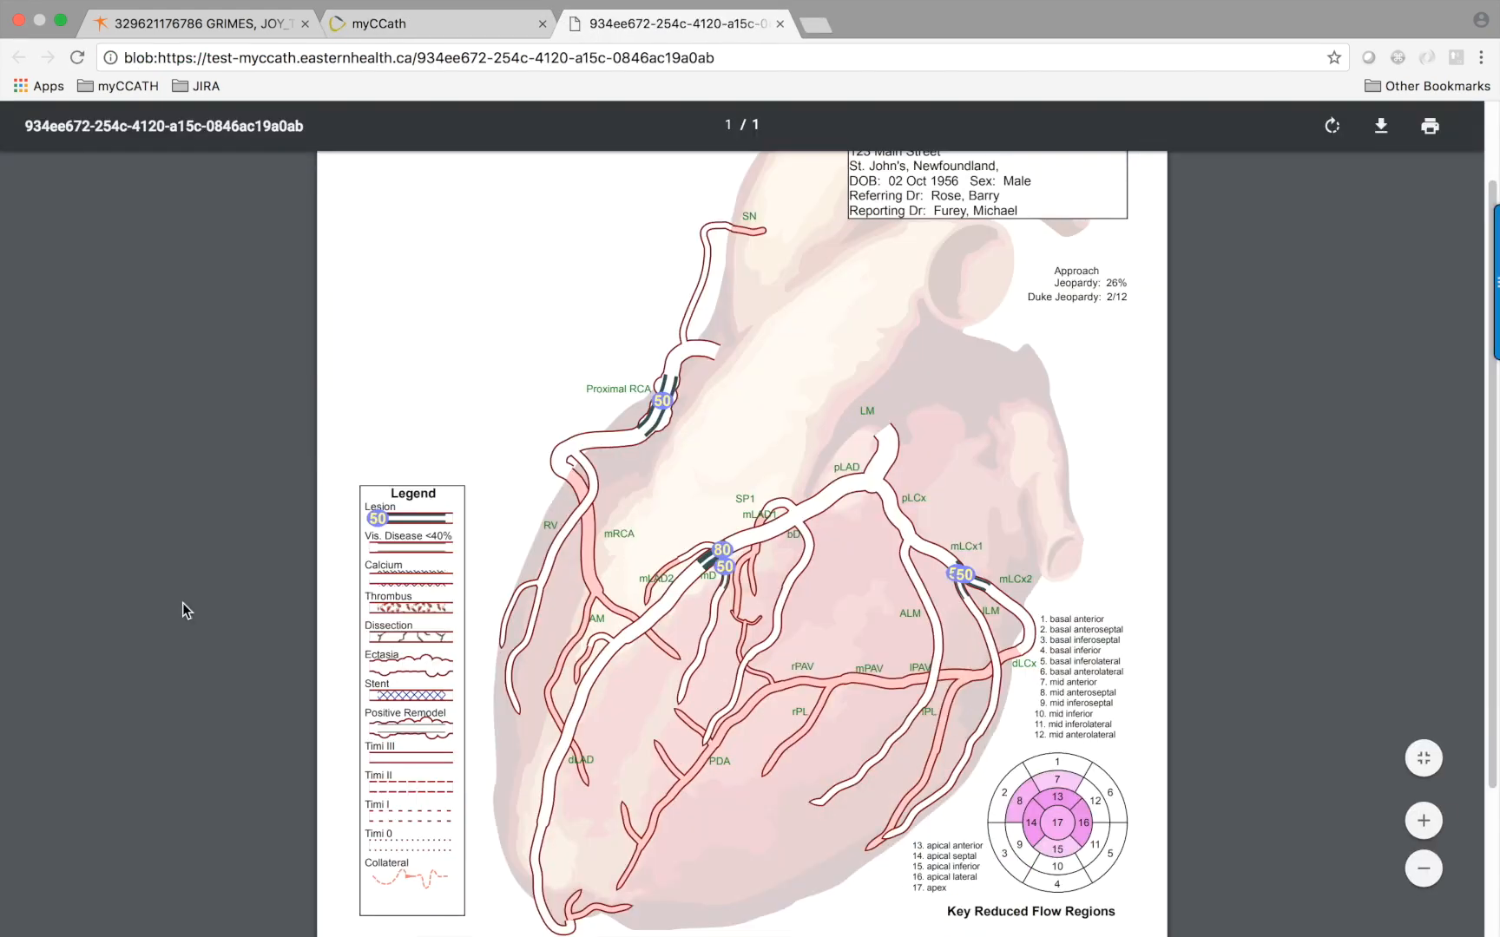
scroll(183, 602, down, 1)
scroll(183, 602, up, 2)
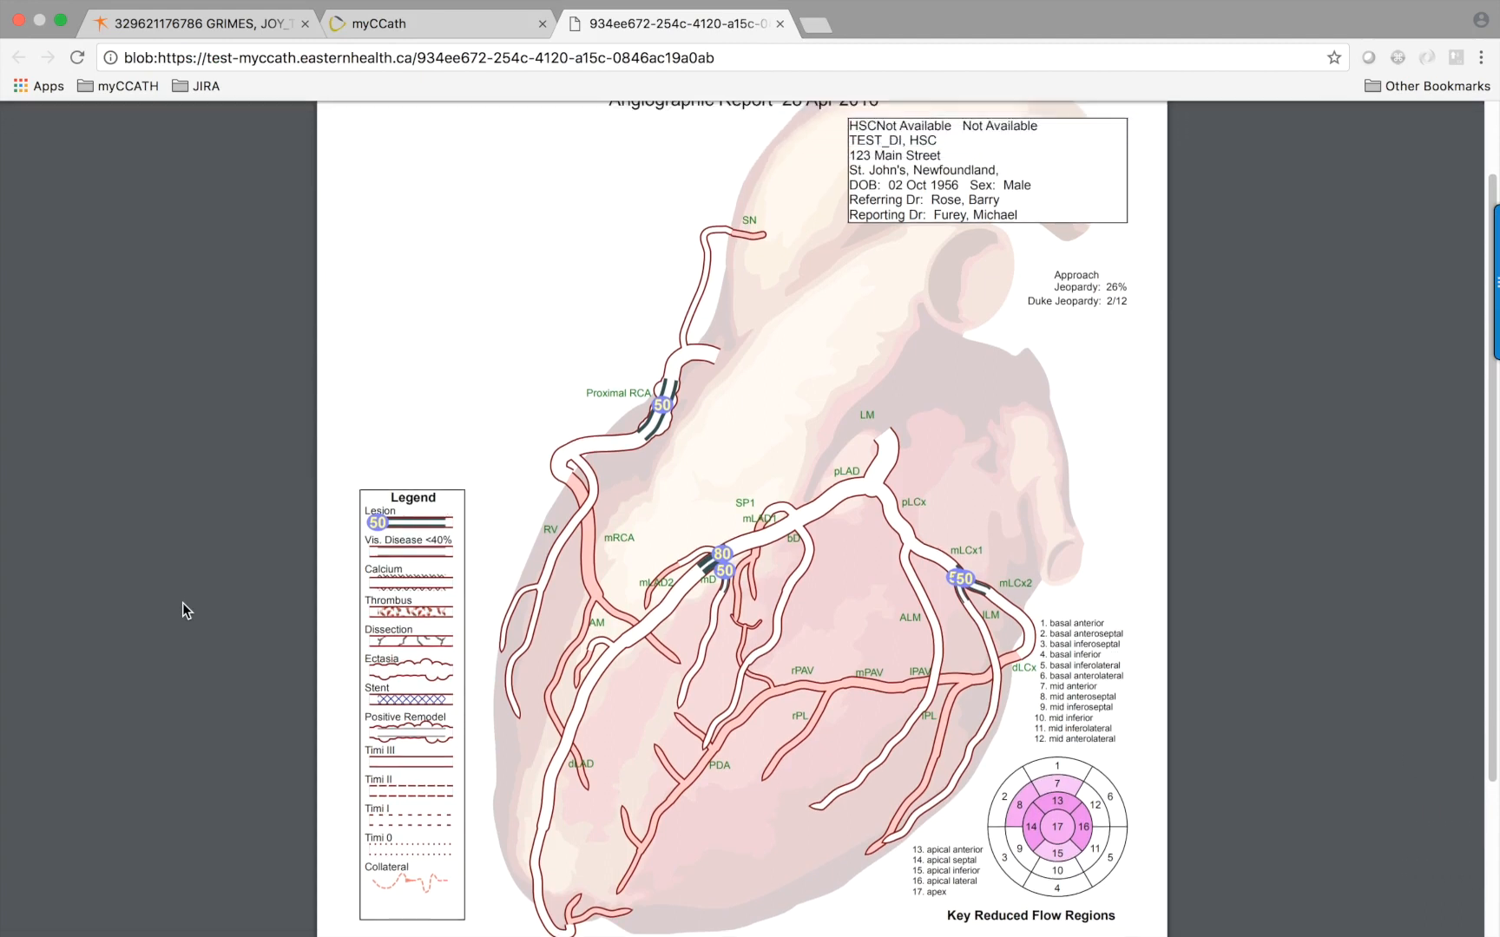
scroll(183, 602, down, 1)
scroll(183, 603, down, 1)
scroll(184, 602, up, 1)
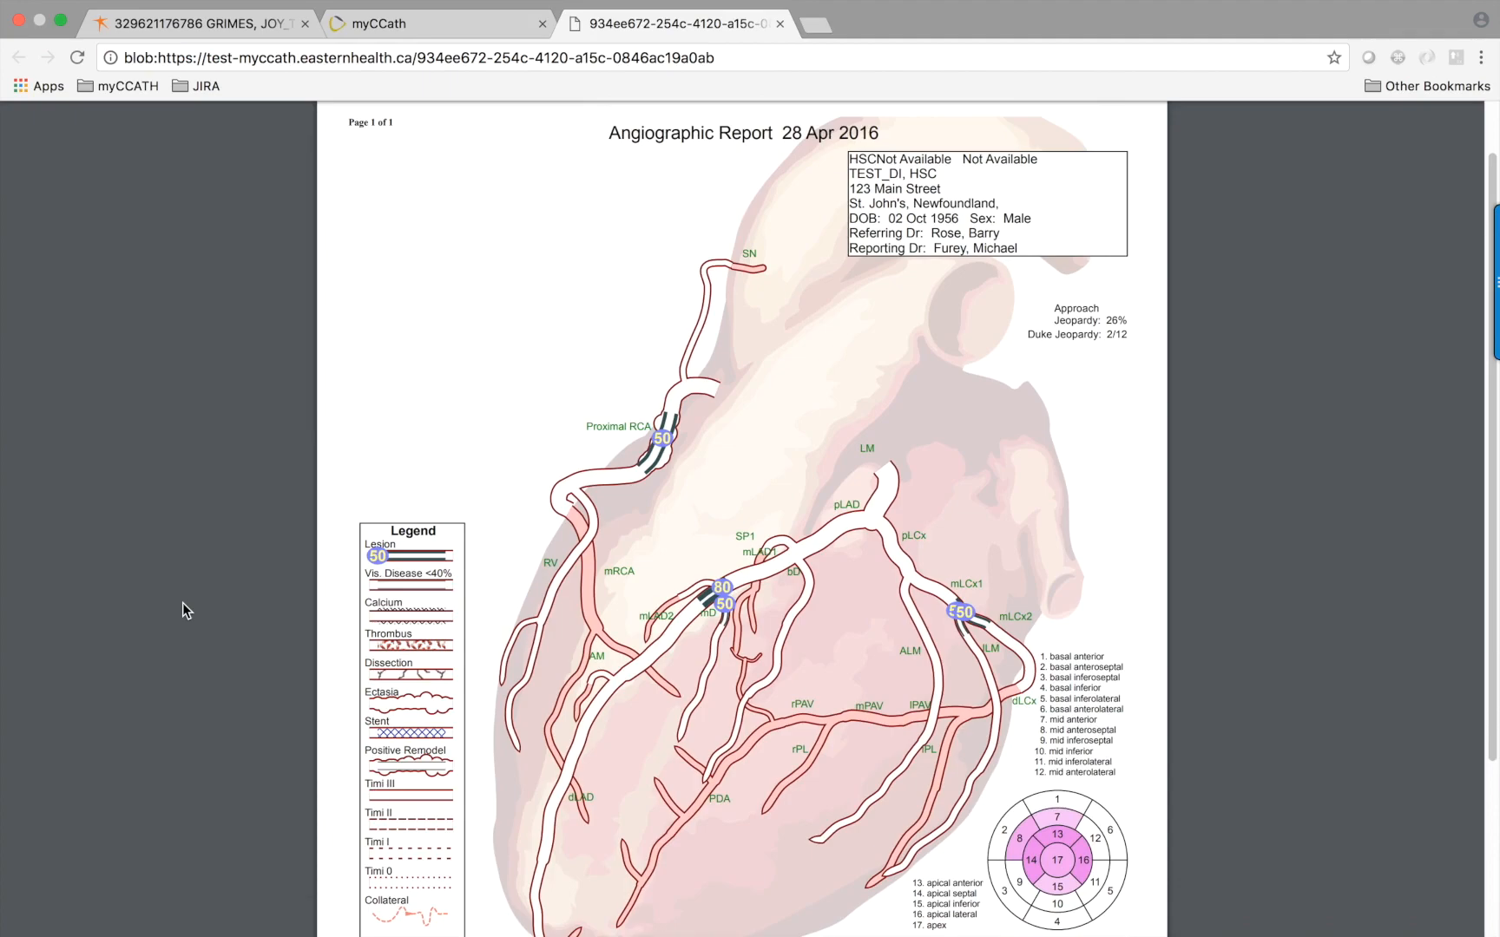